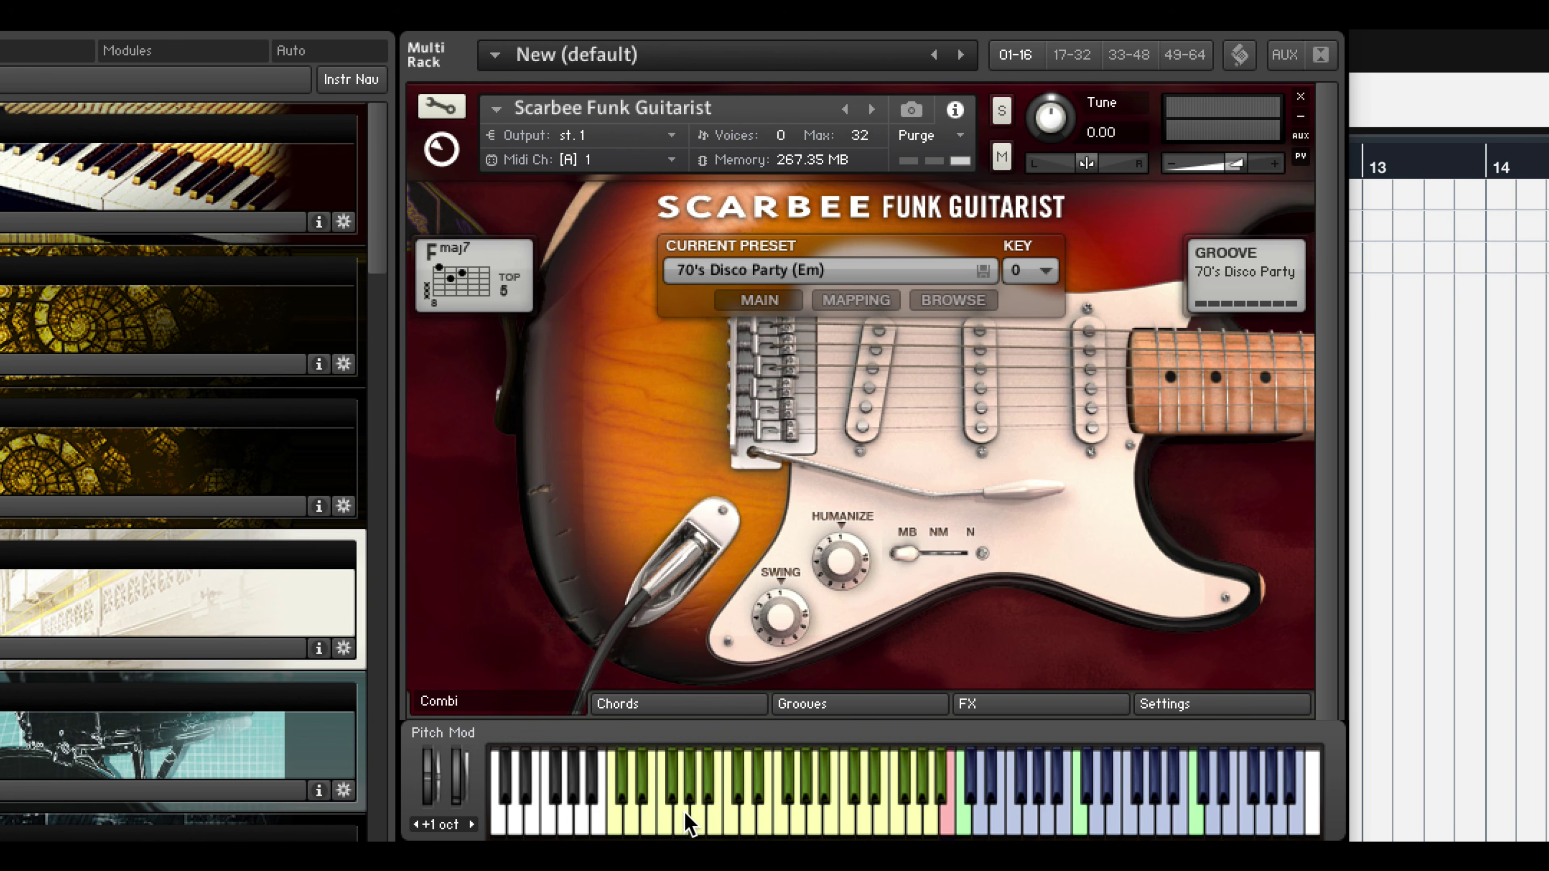
Audition several chords from the yellow keys of the 70's Disco Party preset, ending with the pink stop key
click(685, 816)
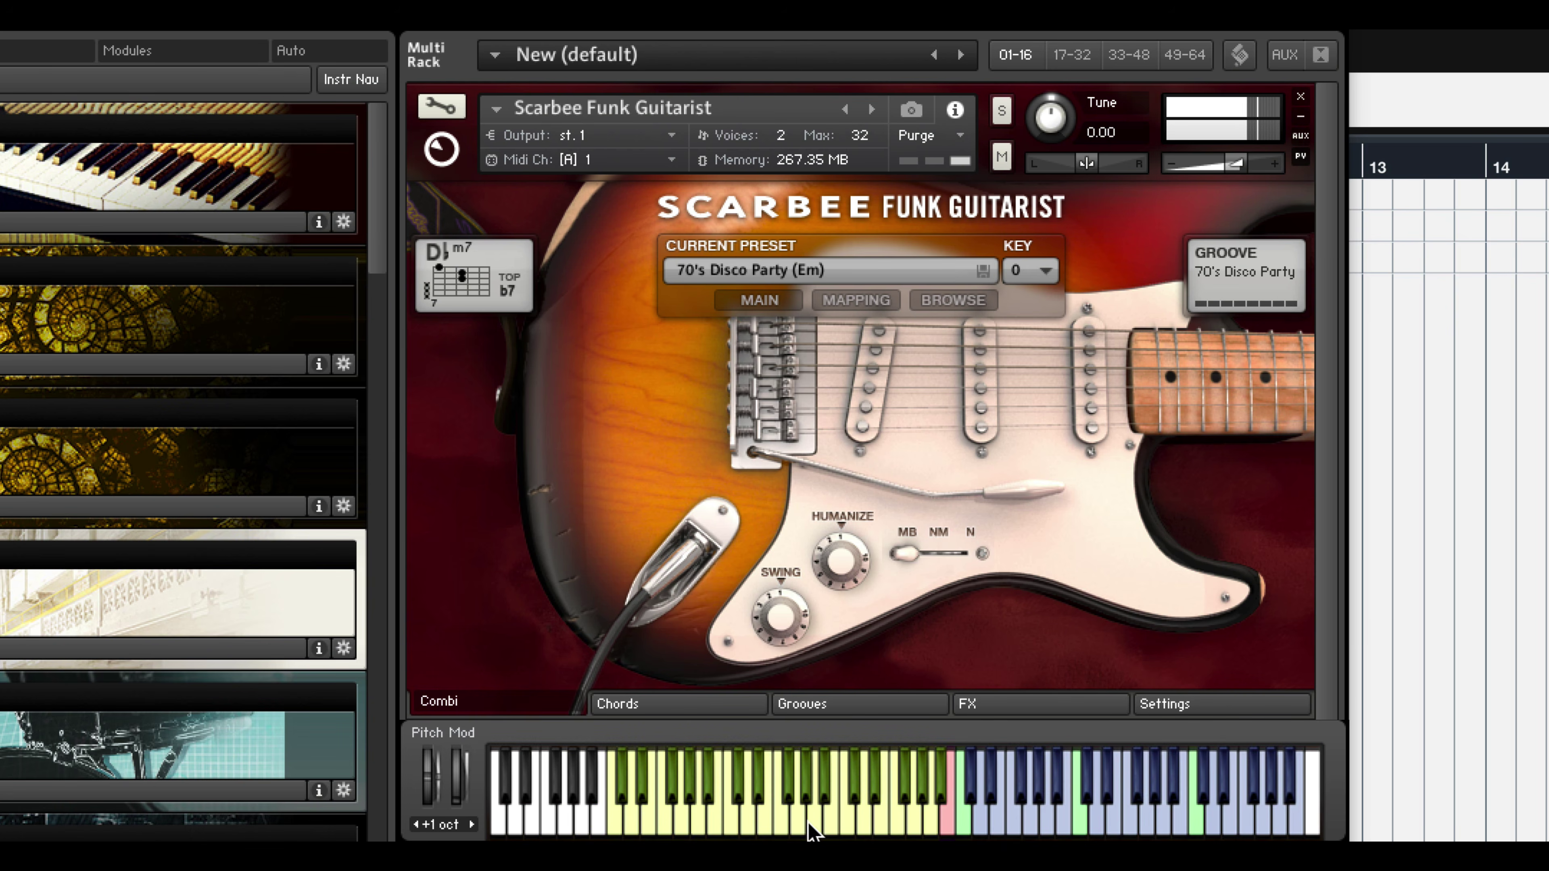
click(782, 820)
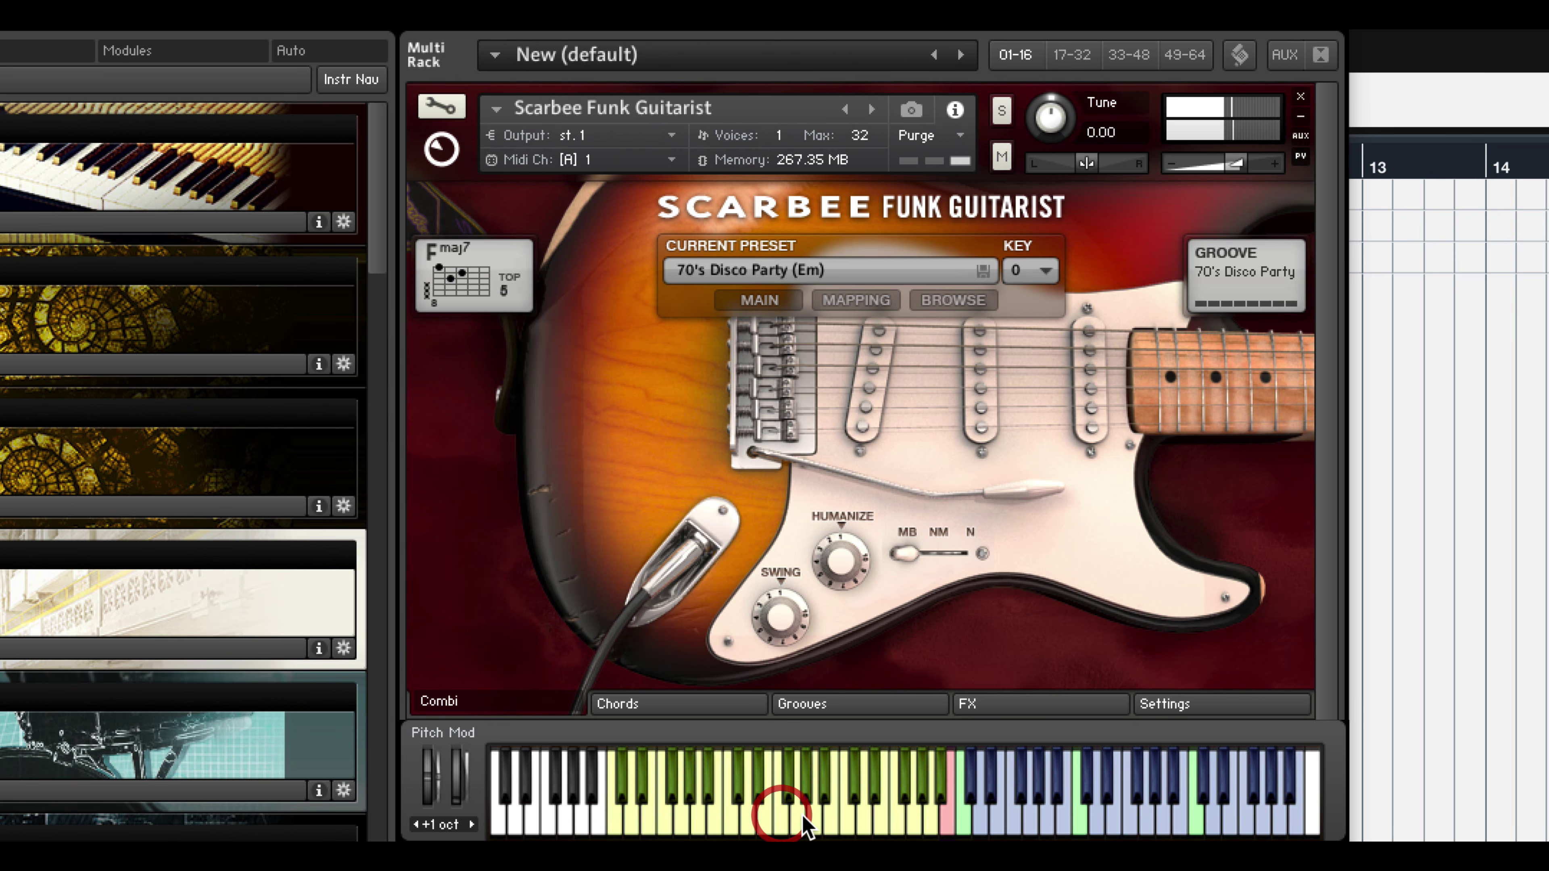
click(800, 787)
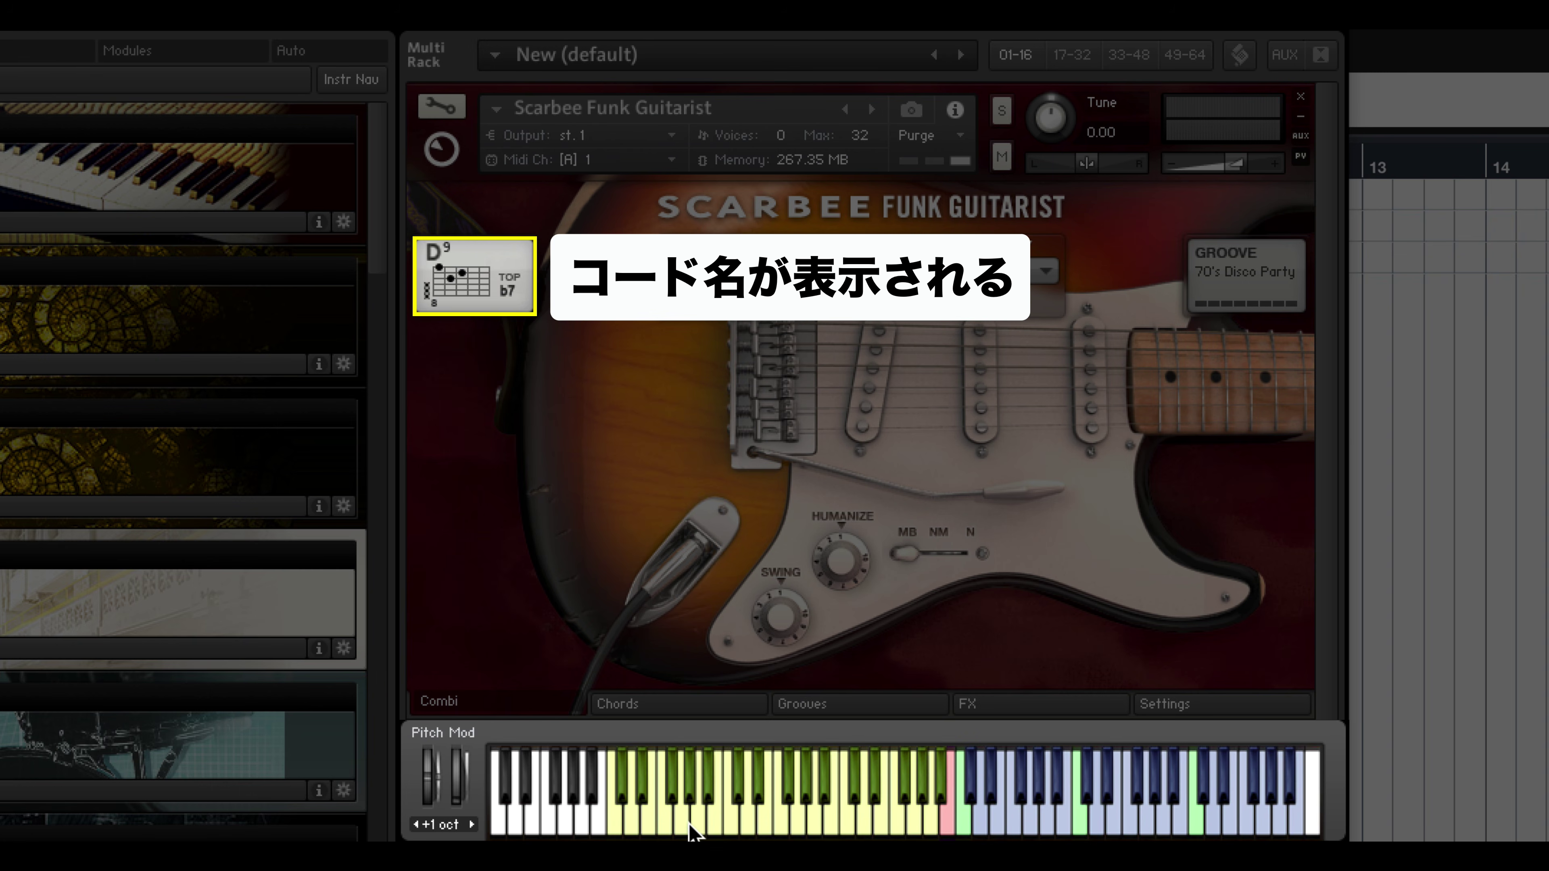
drag(725, 830, 944, 819)
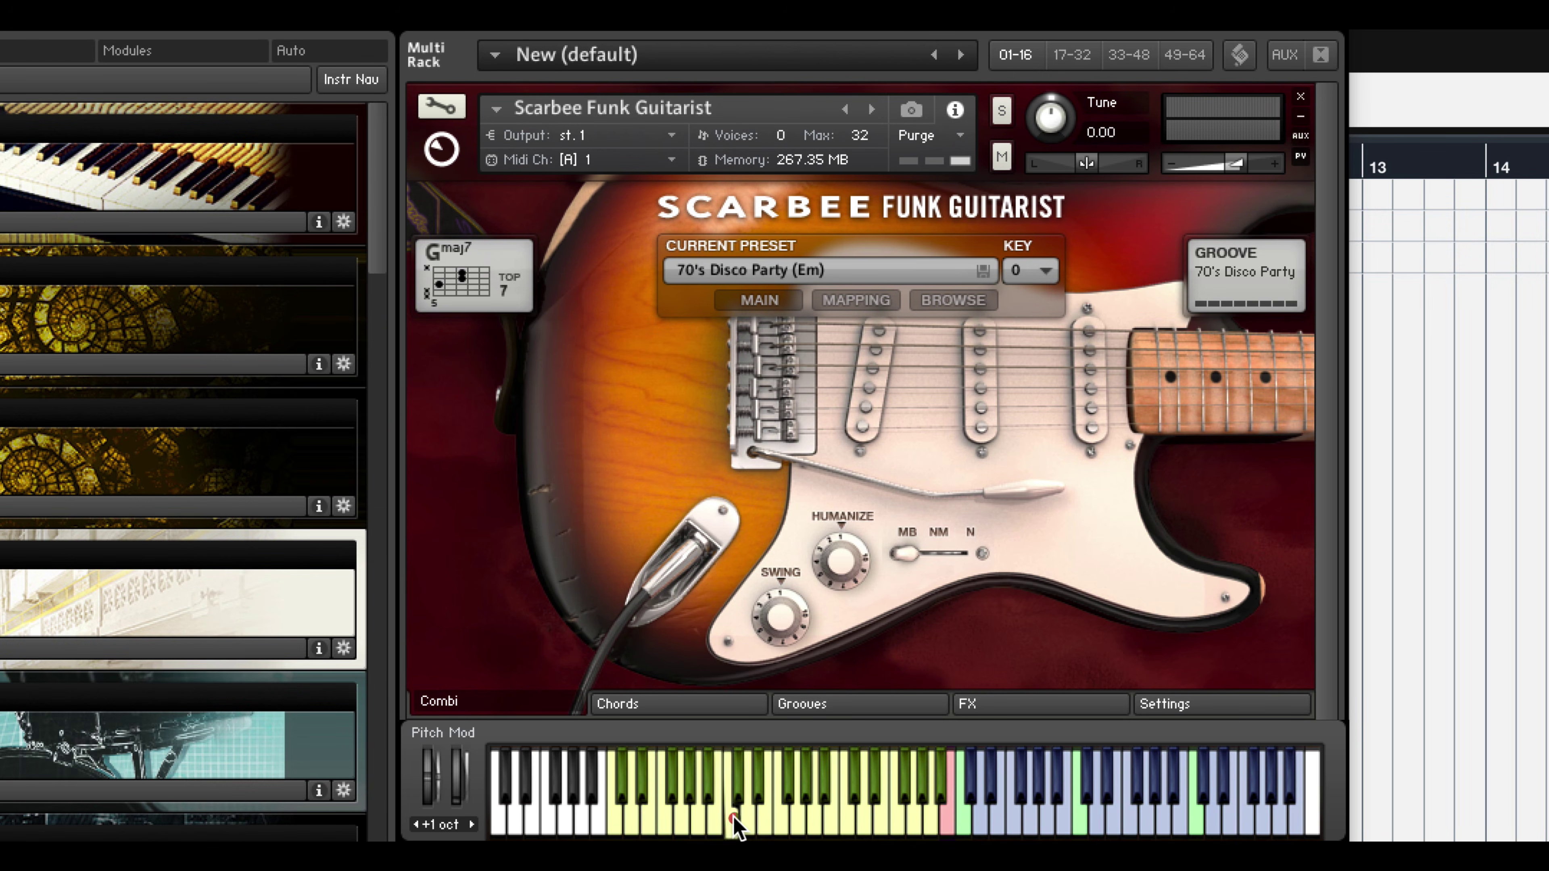
click(735, 821)
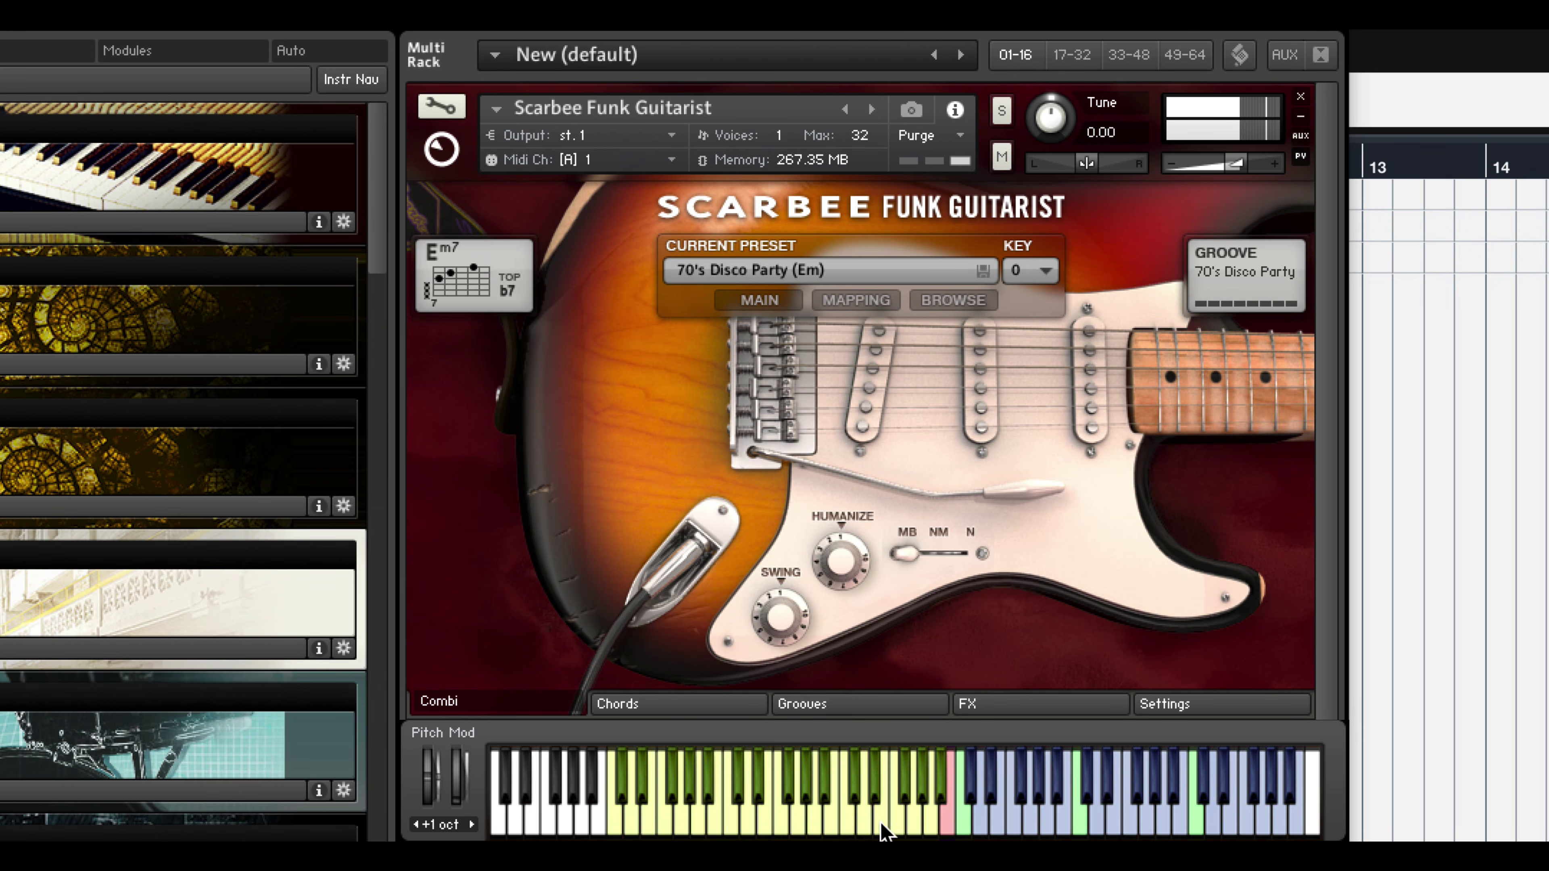
click(944, 824)
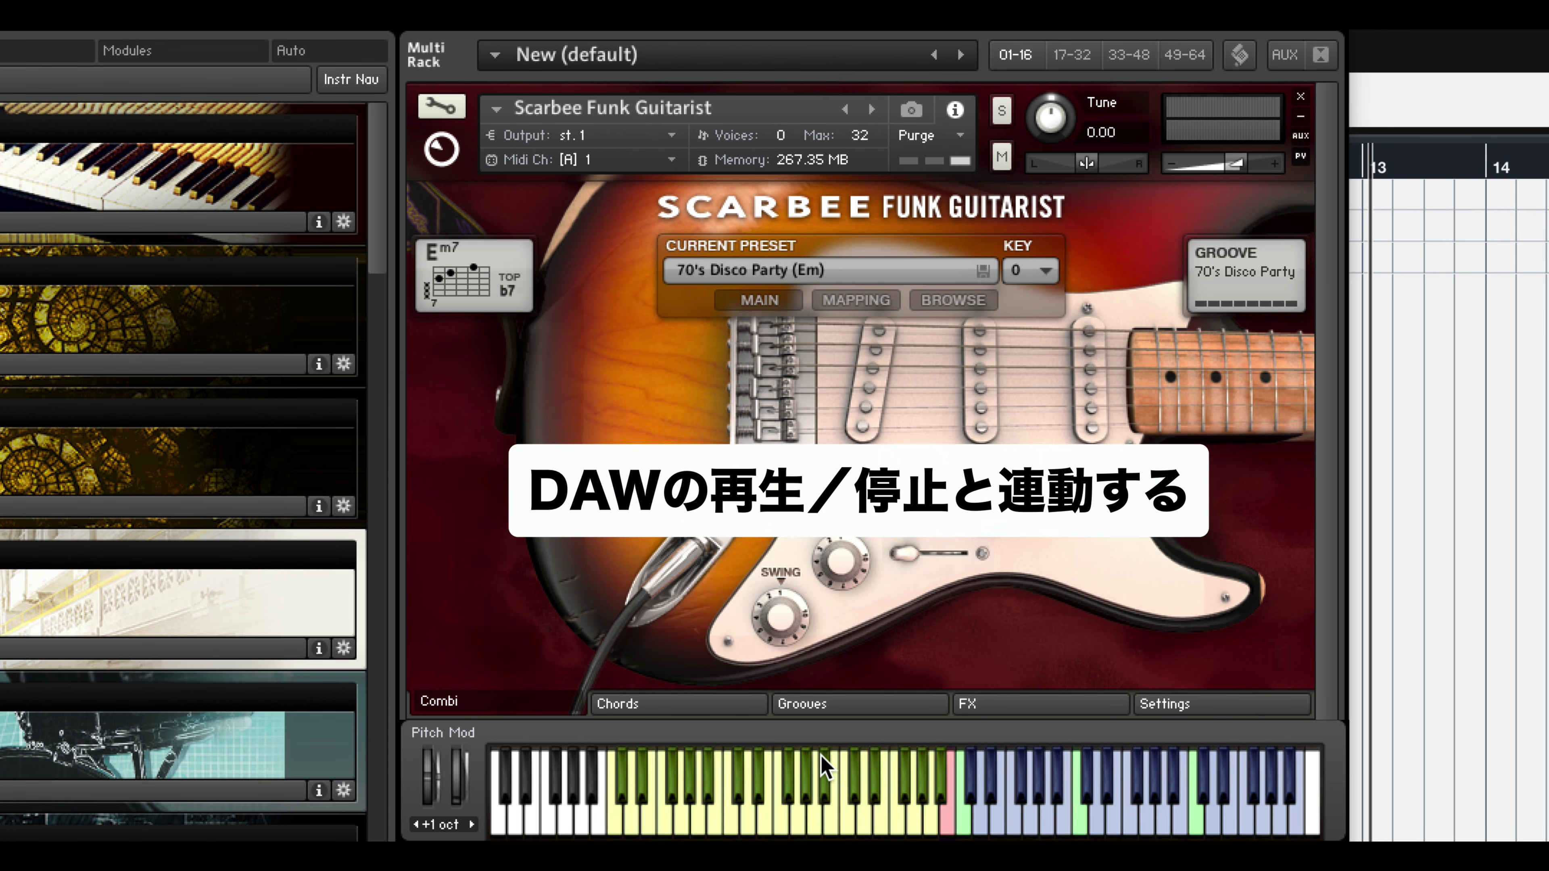
Trigger a Bm7 chord, then start and stop the project playback to check that the groove follows the transport
click(814, 829)
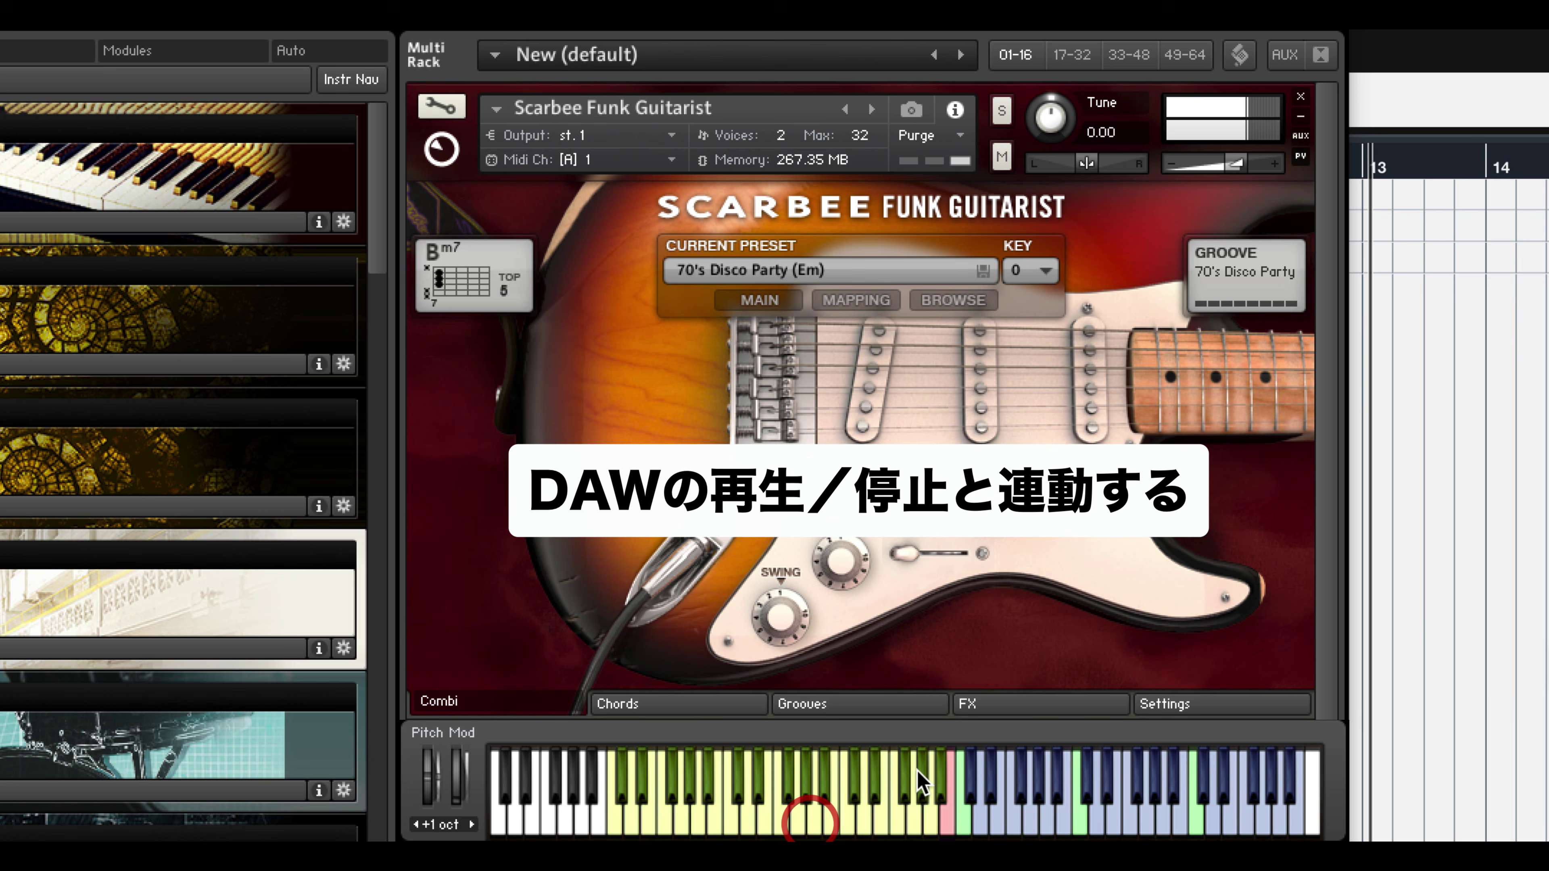
key(space)
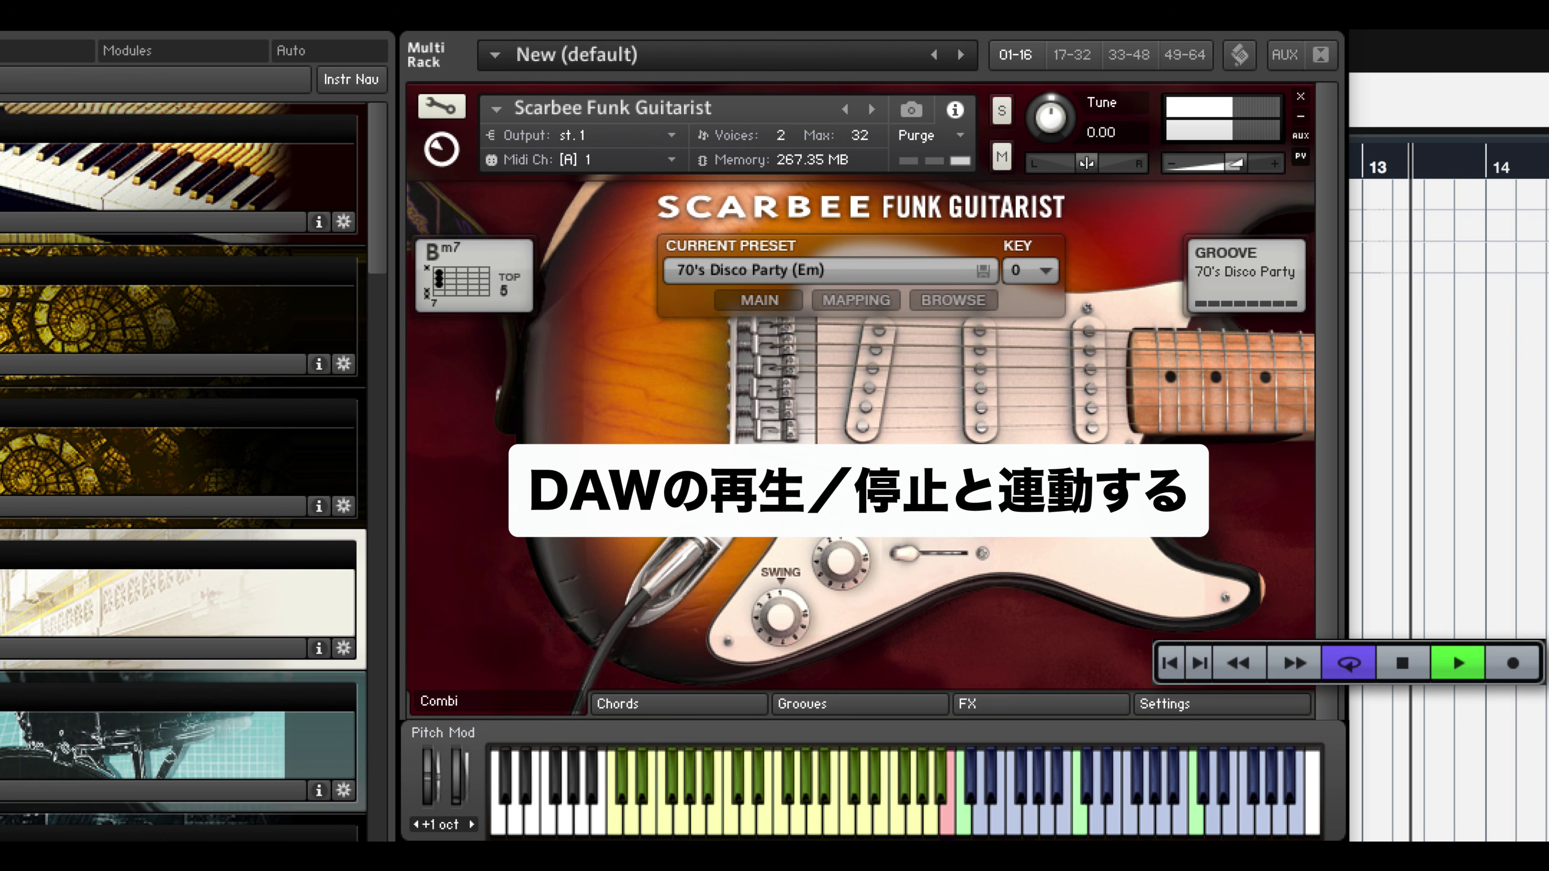
key(space)
click(1383, 244)
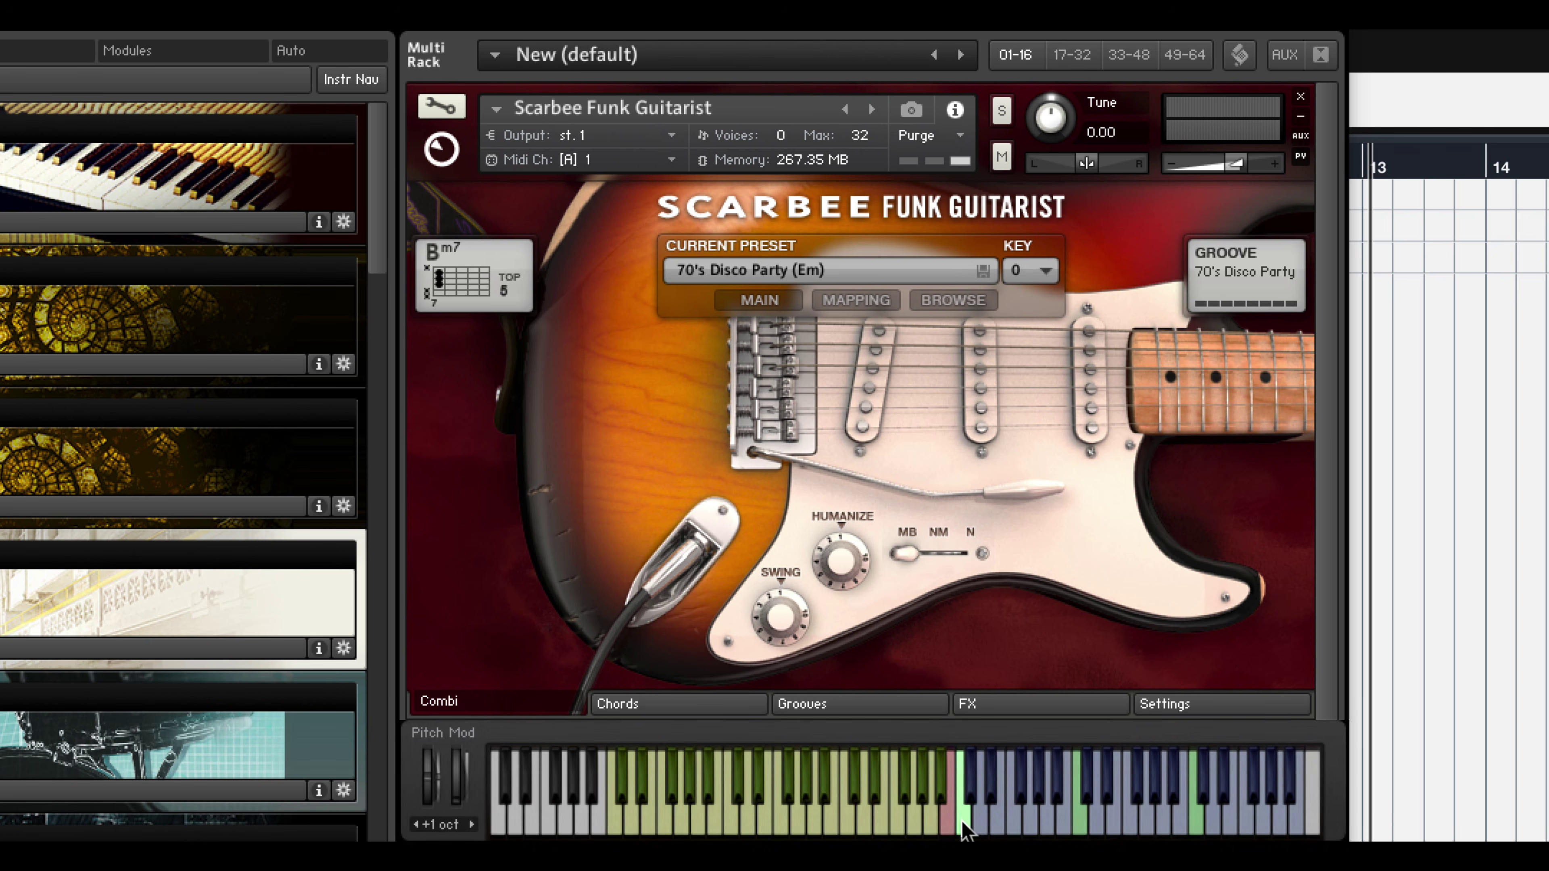
Audition a Cmaj7 chord while switching from the first 70's Disco Party groove to grooves 2 and 3
click(798, 827)
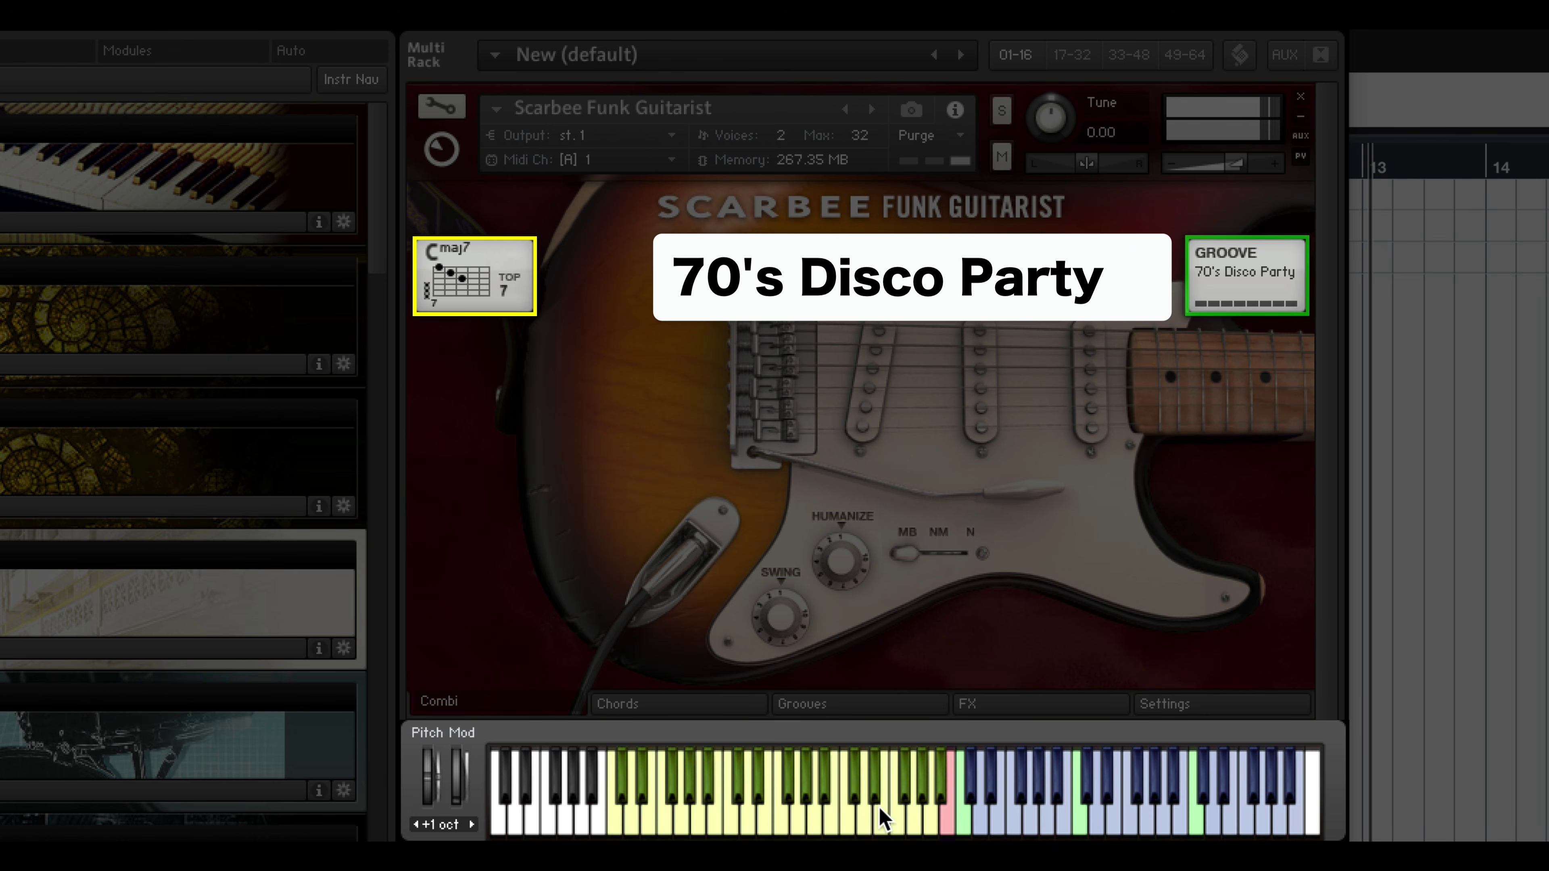
click(1078, 824)
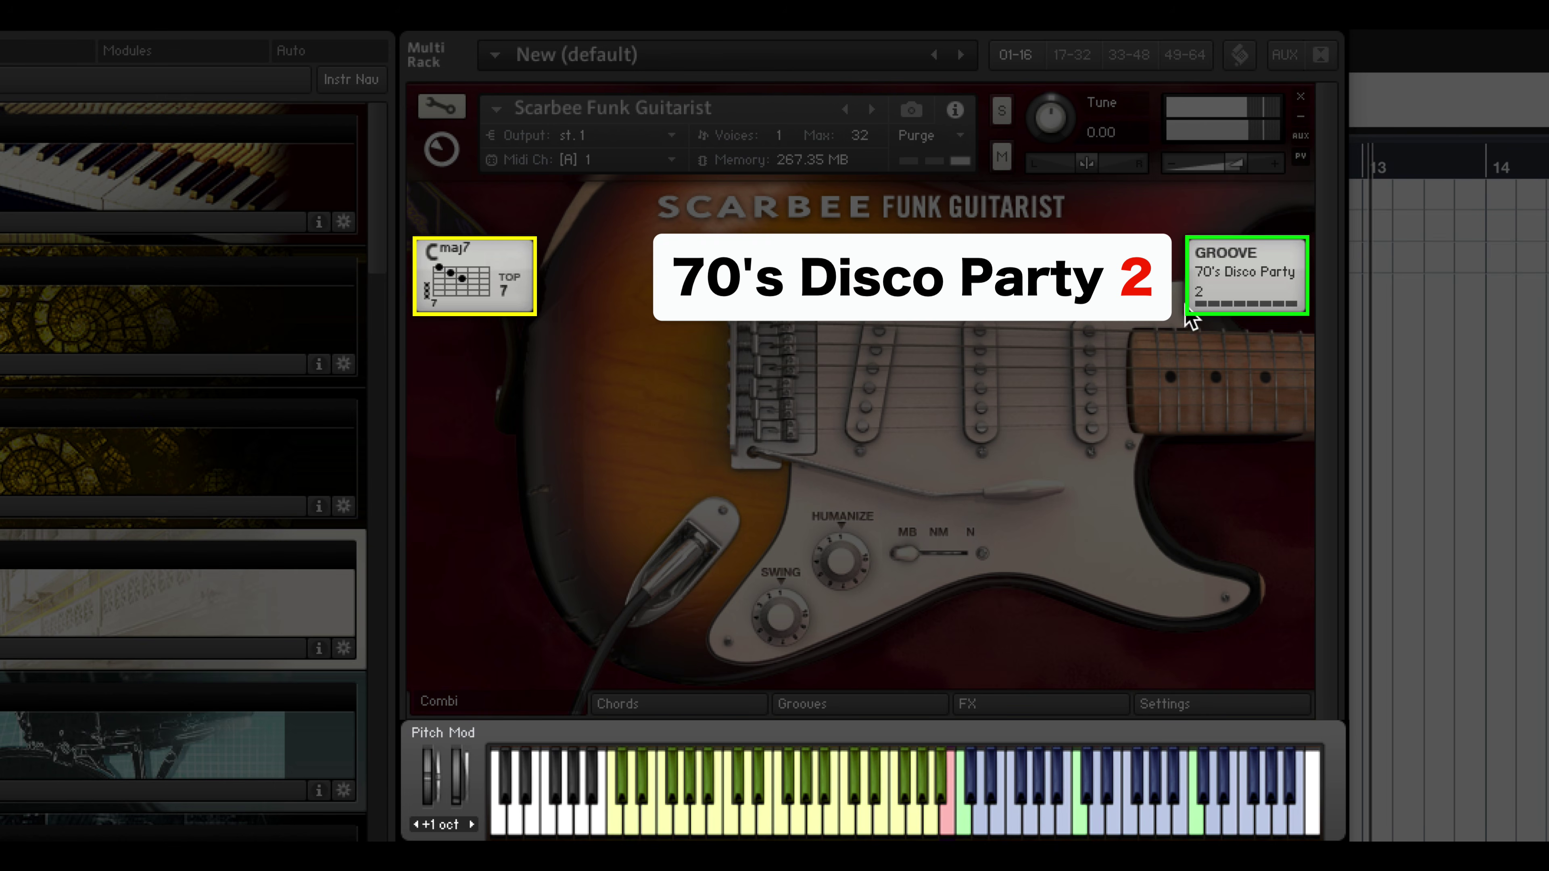
click(1196, 815)
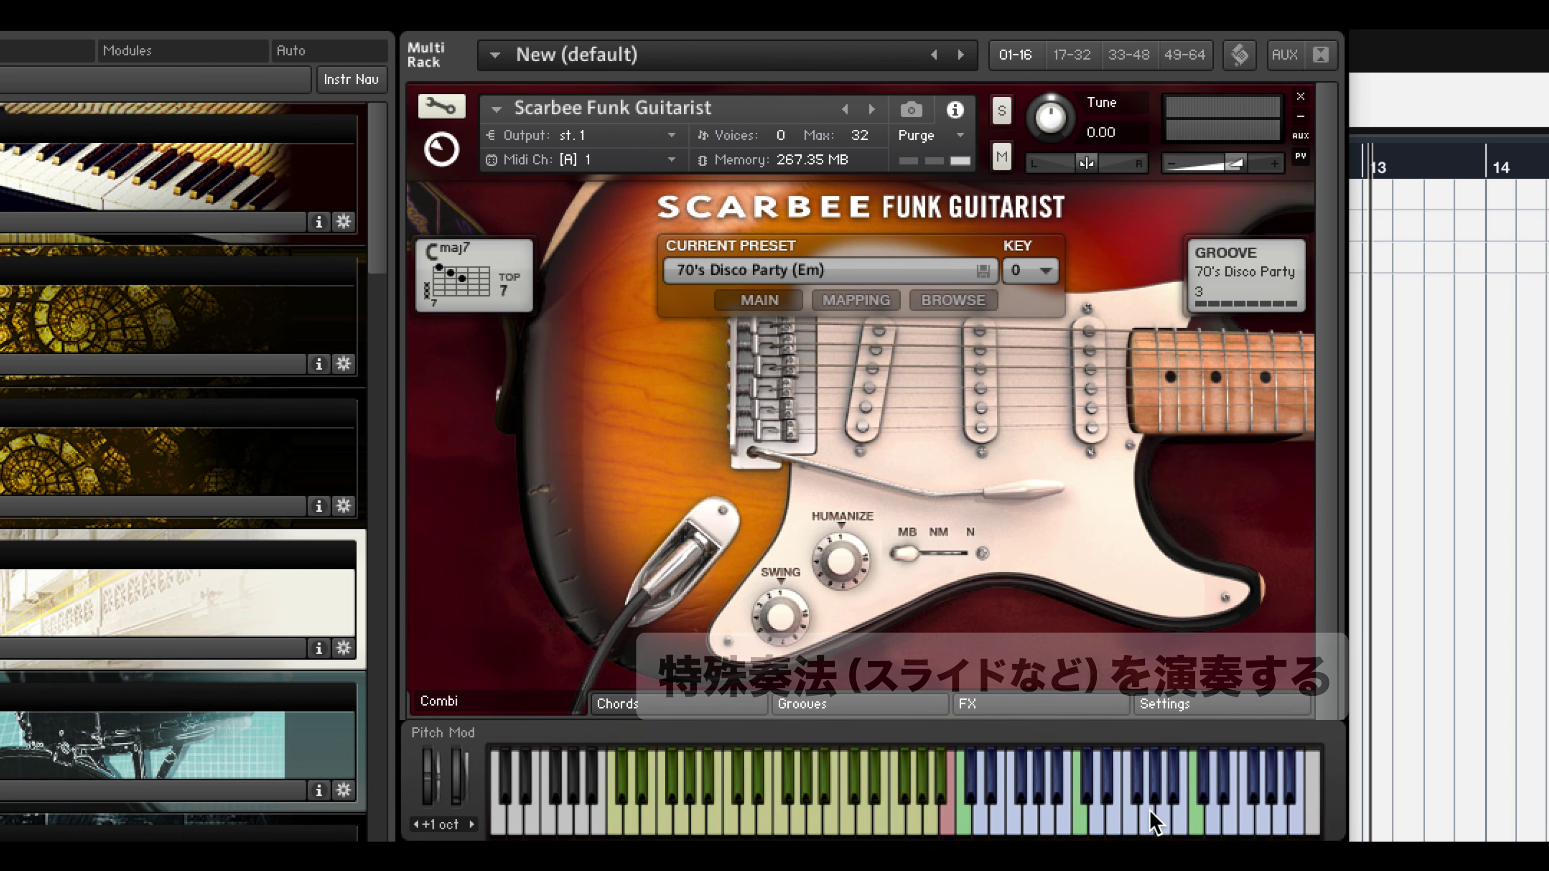
Switch back to groove 2, play an Fmaj7 chord and trigger special phrases including F-08, F-15 and F-16 from the blue keys
click(1073, 822)
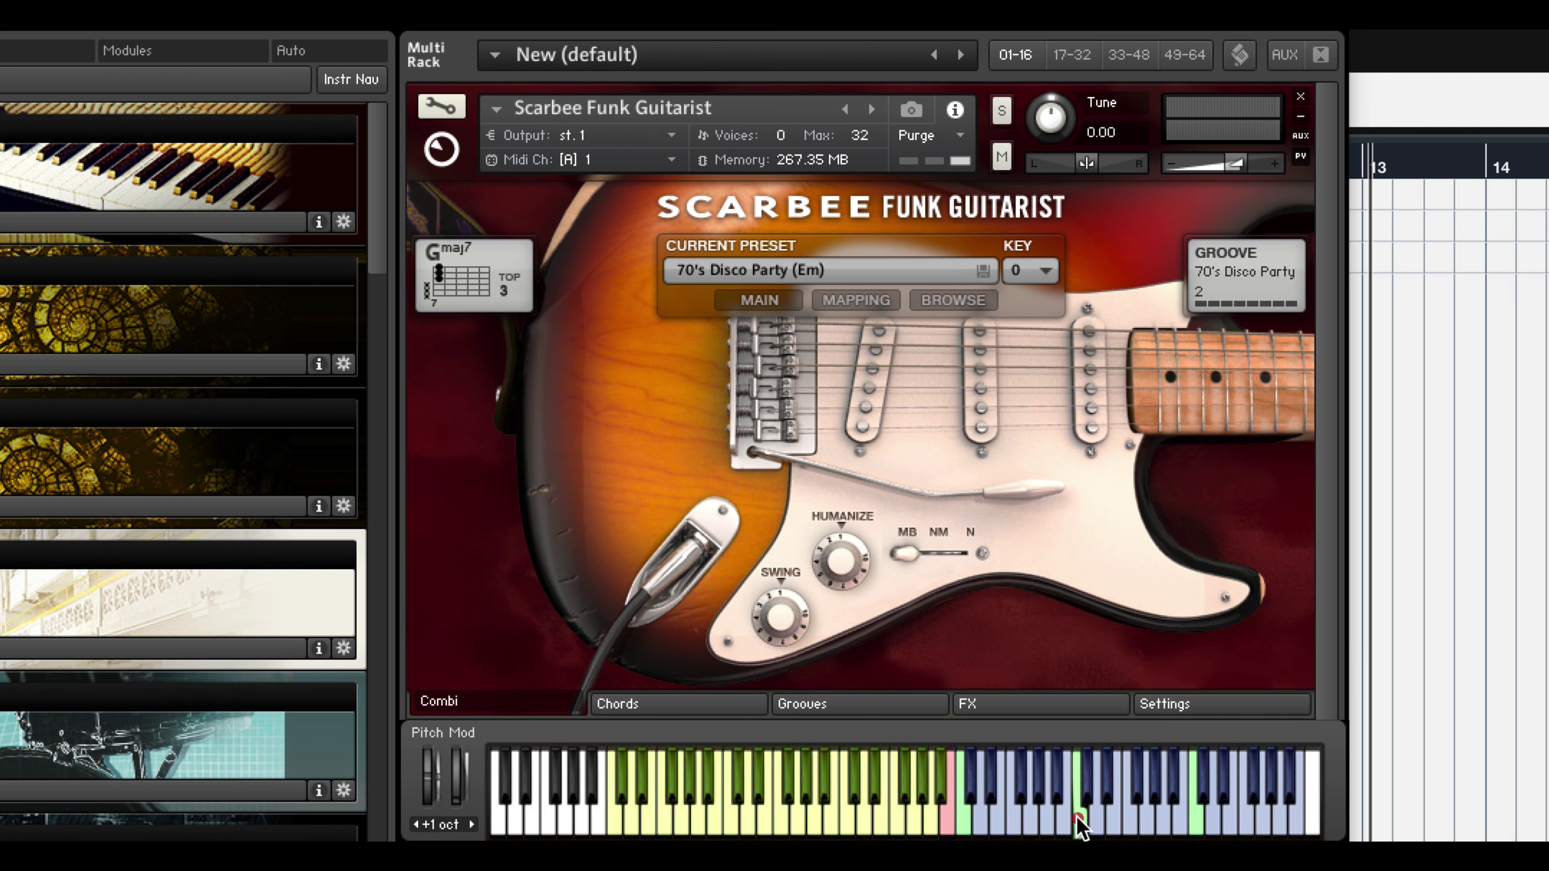
click(782, 824)
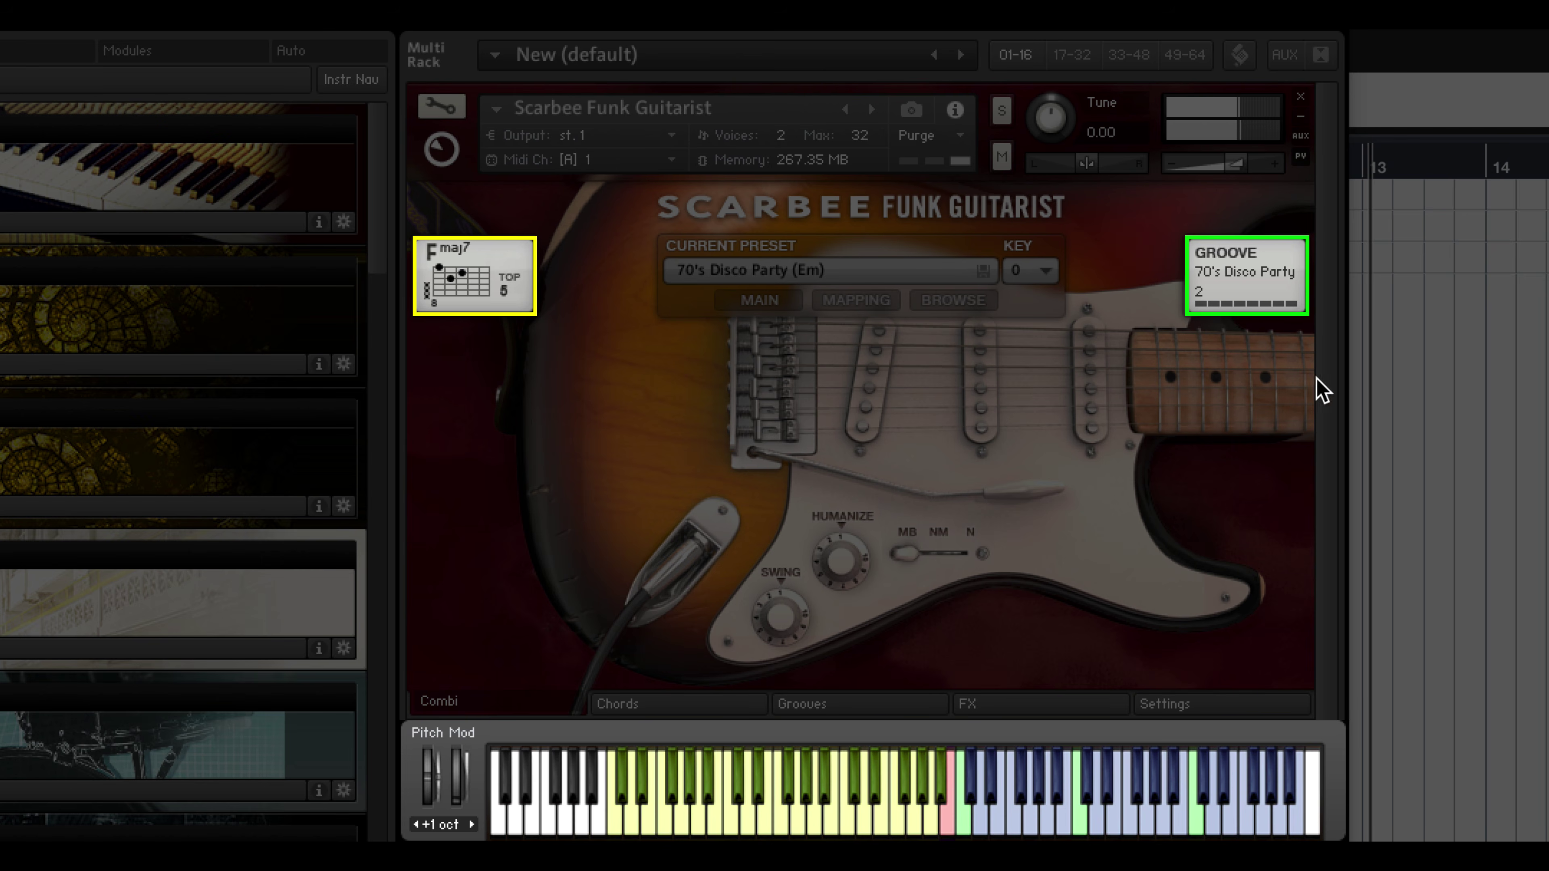
click(1116, 821)
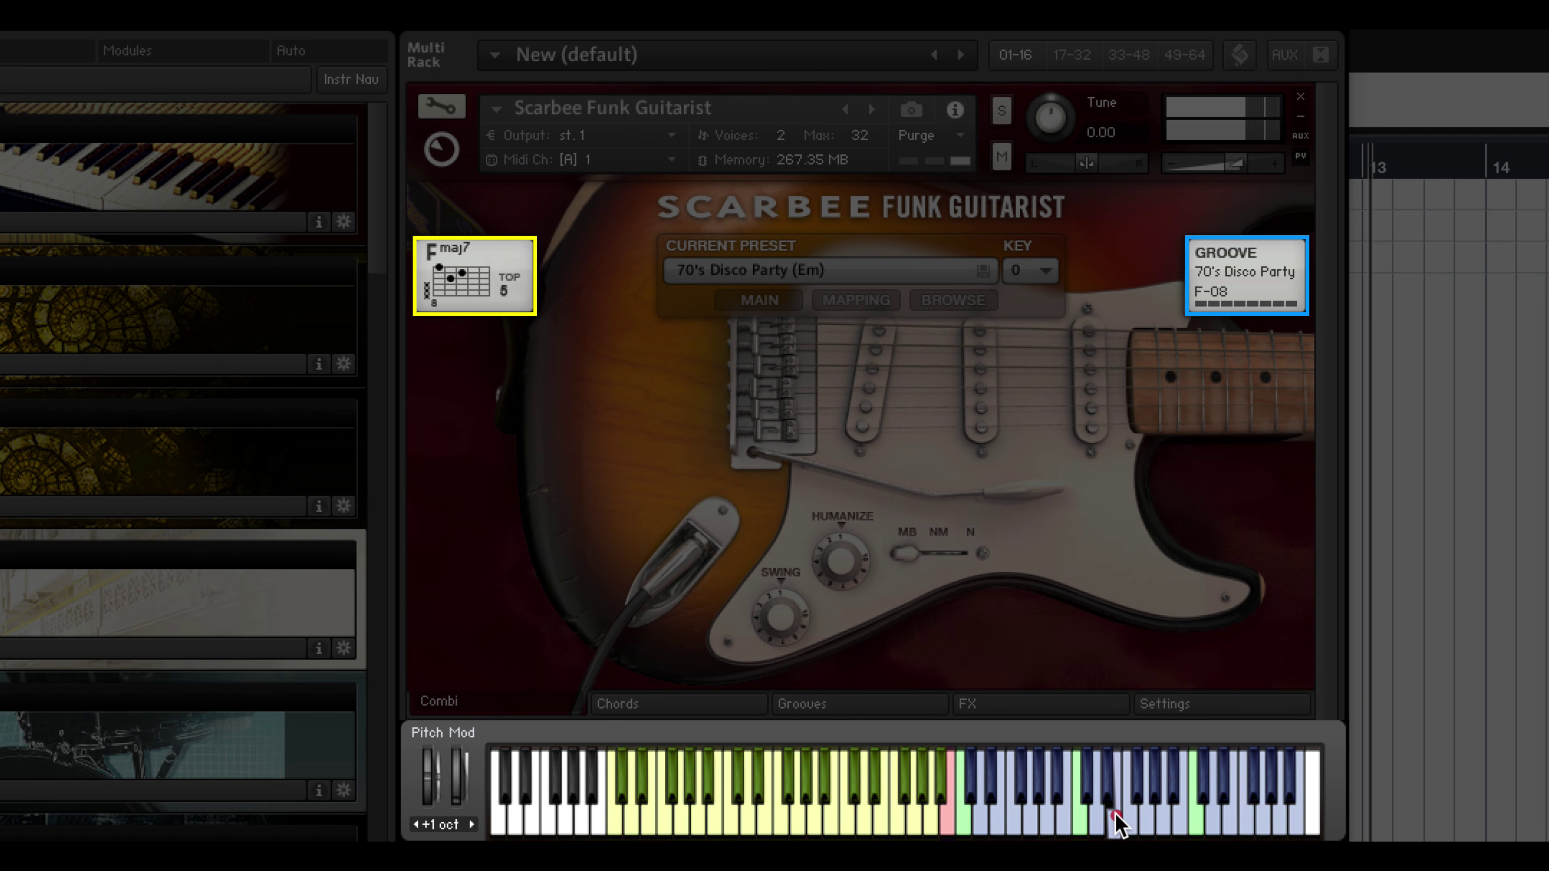
click(1116, 820)
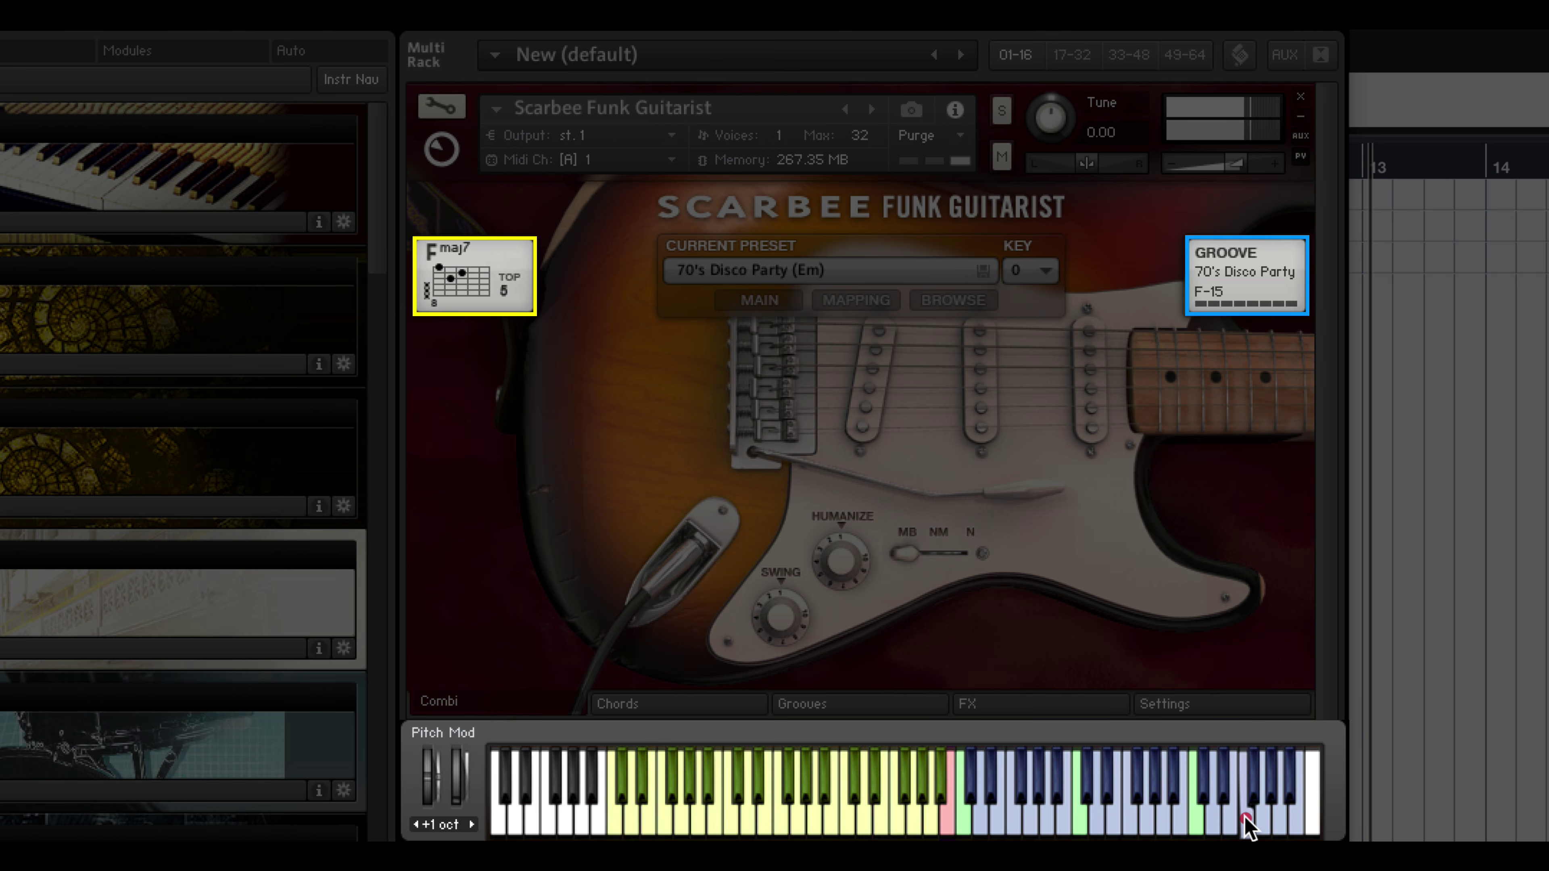
click(1255, 821)
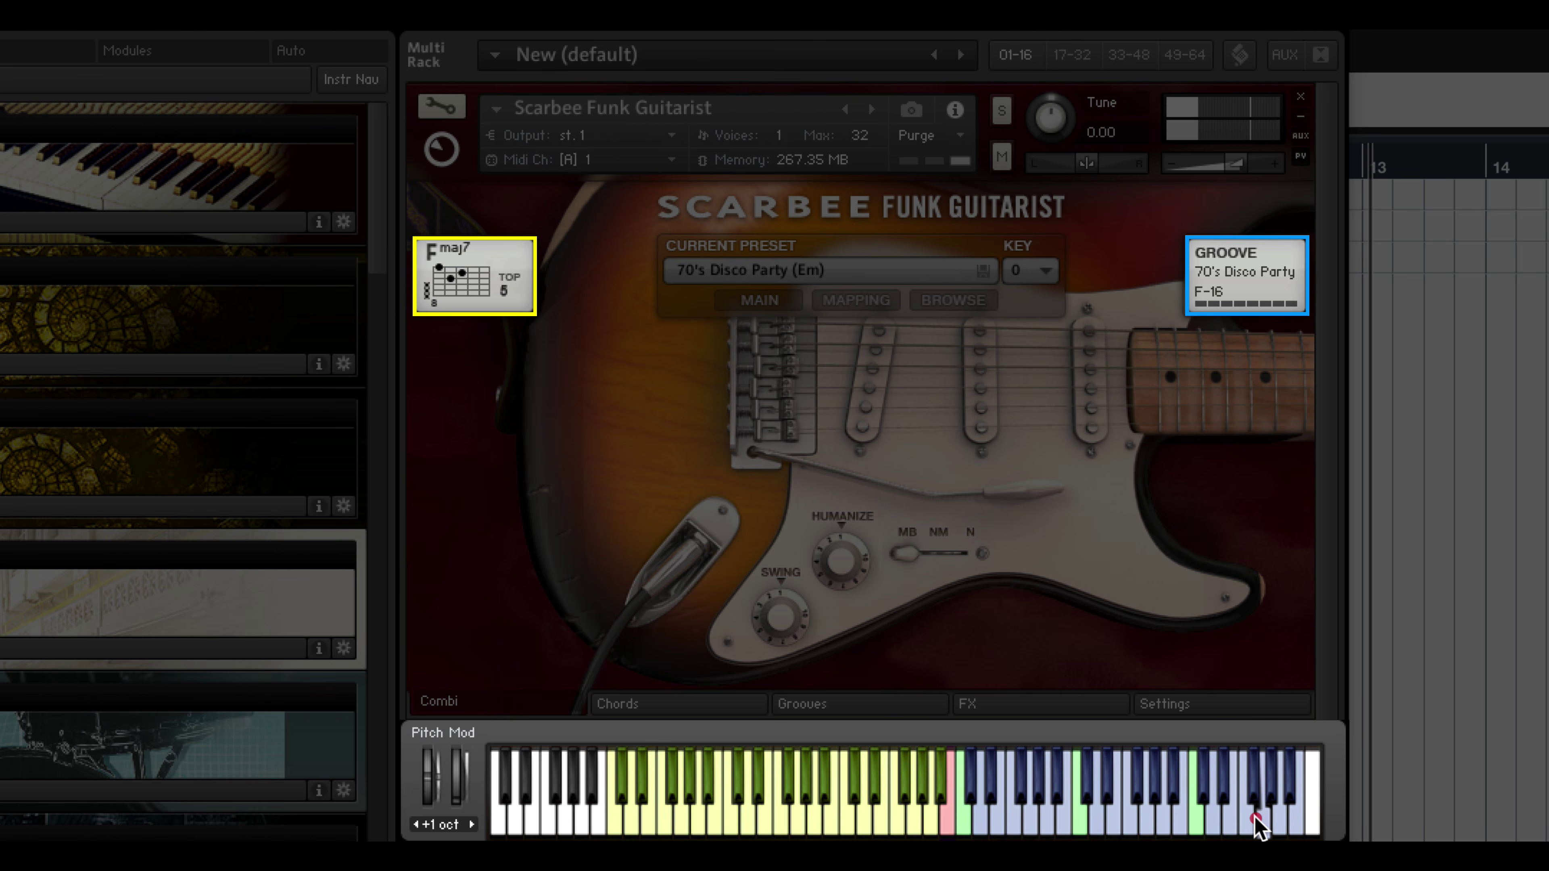
click(1272, 821)
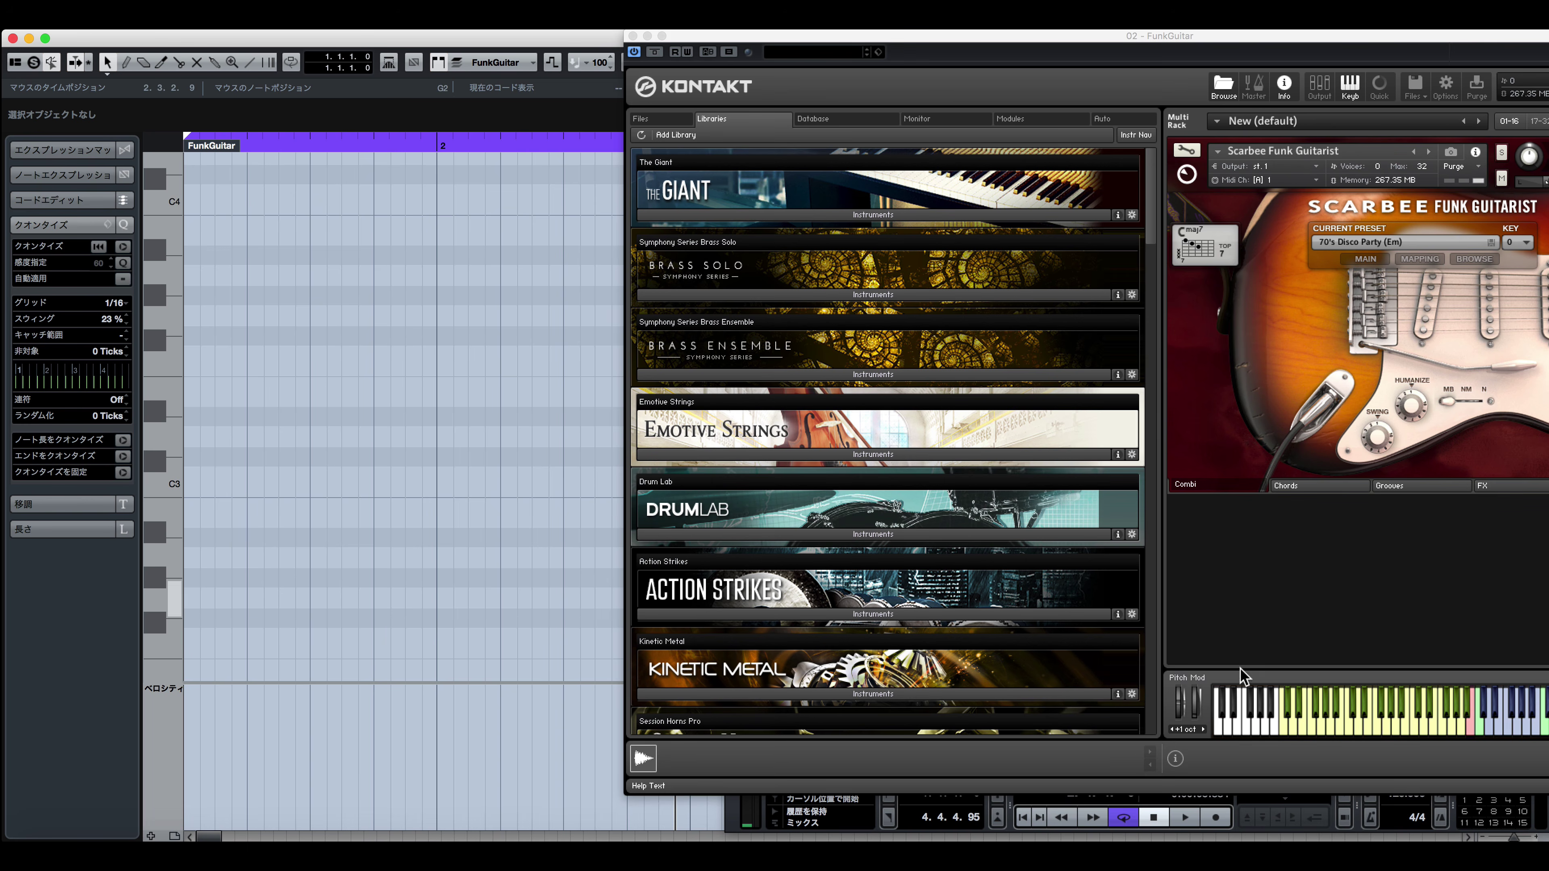
Audition low notes in the Key Editor and draw a G1 note filling bars 1 and 2 of the FunkGuitar part
scroll(408, 595, down, 5)
click(164, 427)
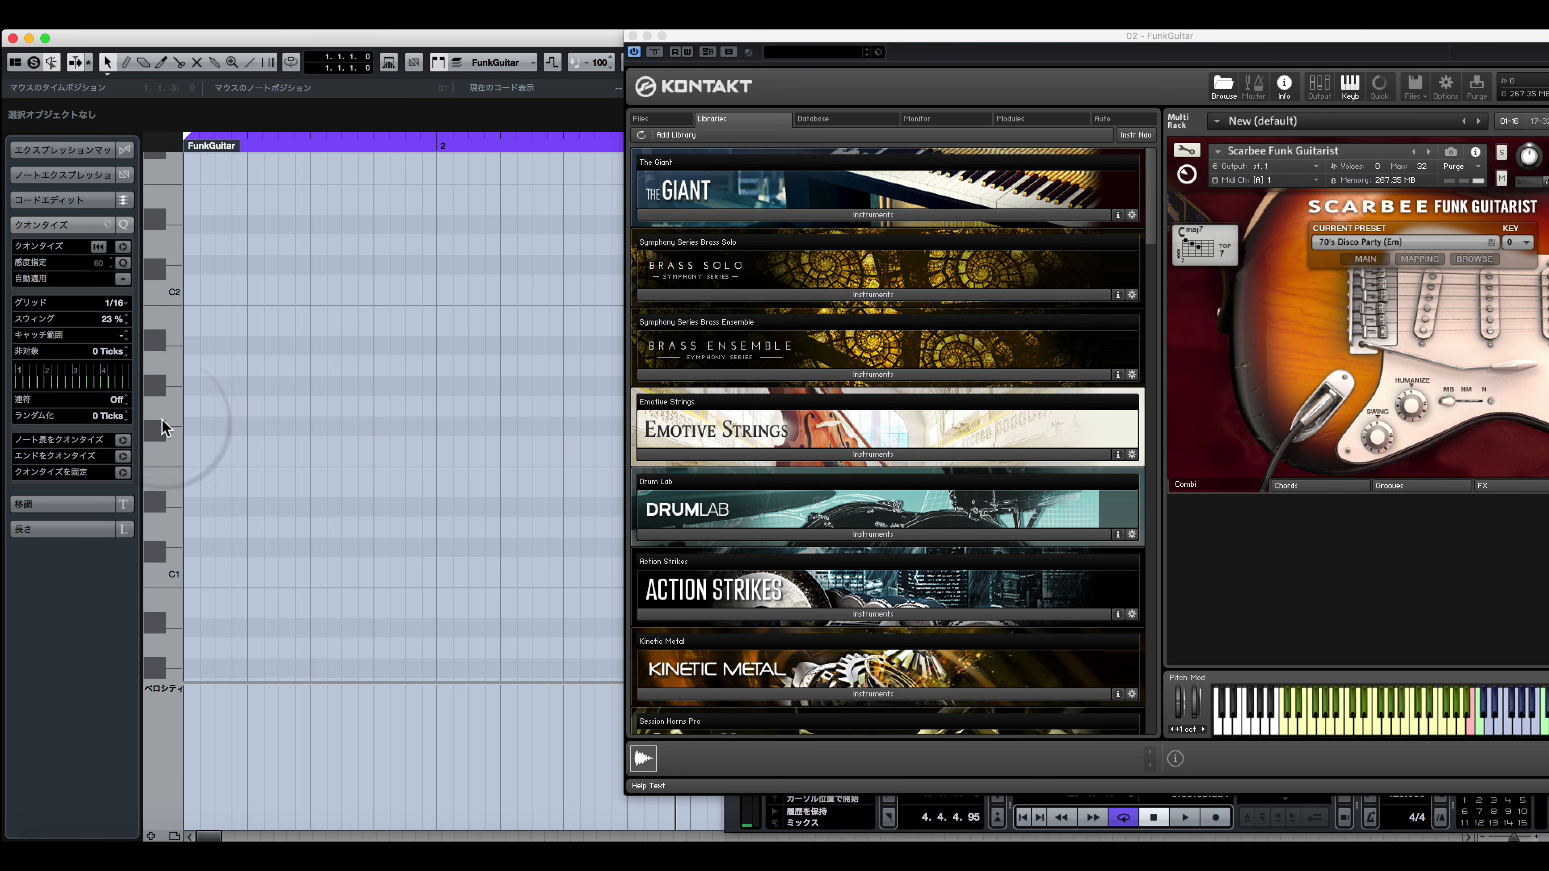
click(161, 417)
click(1466, 723)
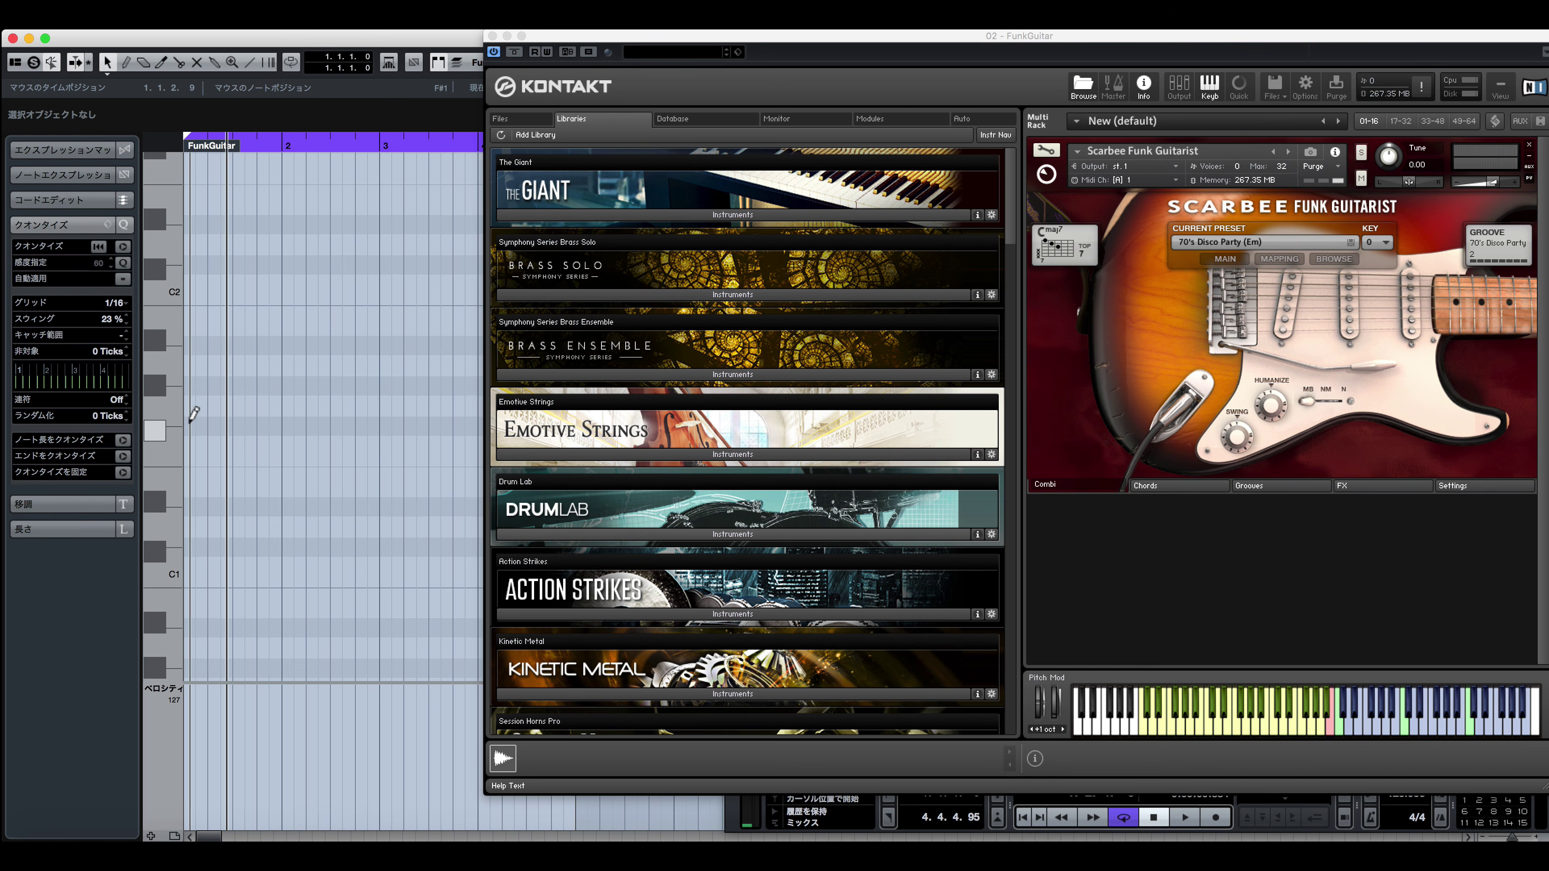
drag(188, 405, 379, 404)
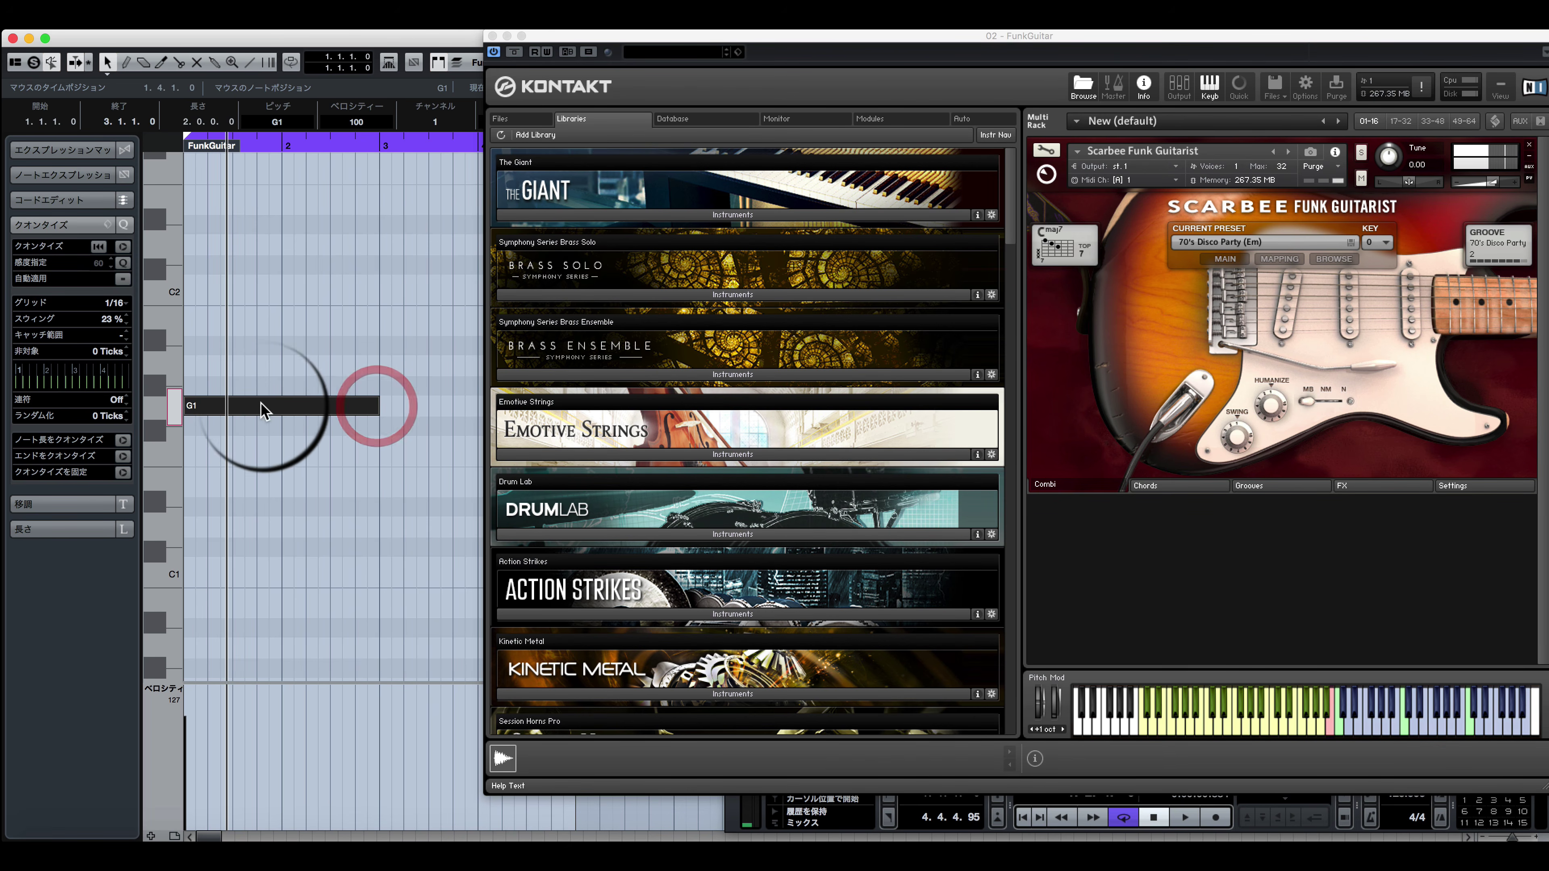
Draw a one-bar C2 note in bar 3 and a one-bar A1 note in bar 4 of the FunkGuitar part
drag(382, 284, 514, 282)
drag(571, 36, 560, 426)
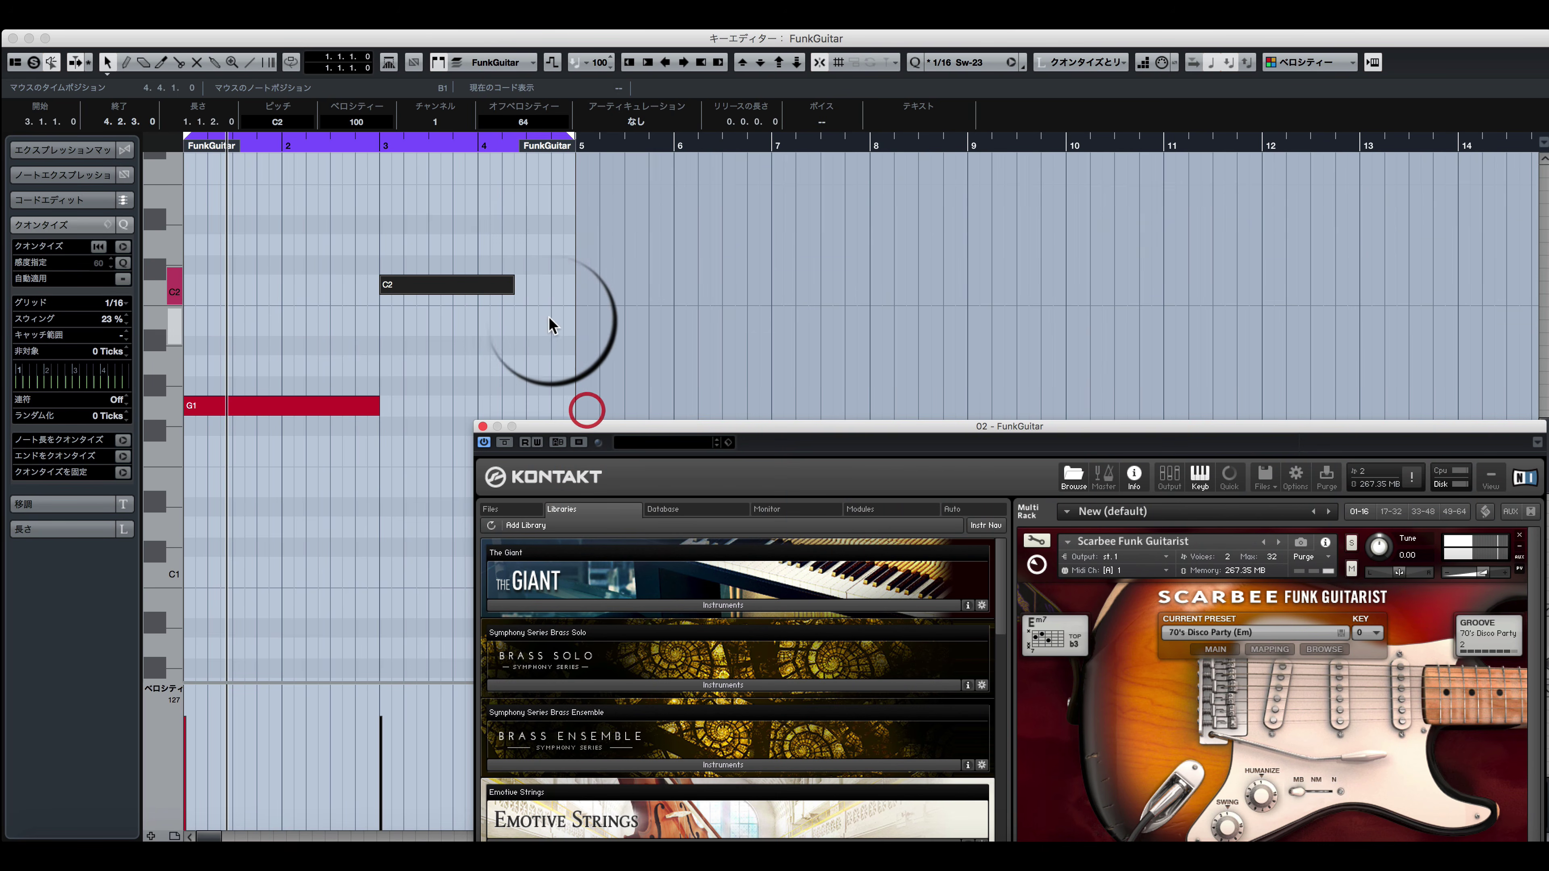
drag(511, 283, 478, 283)
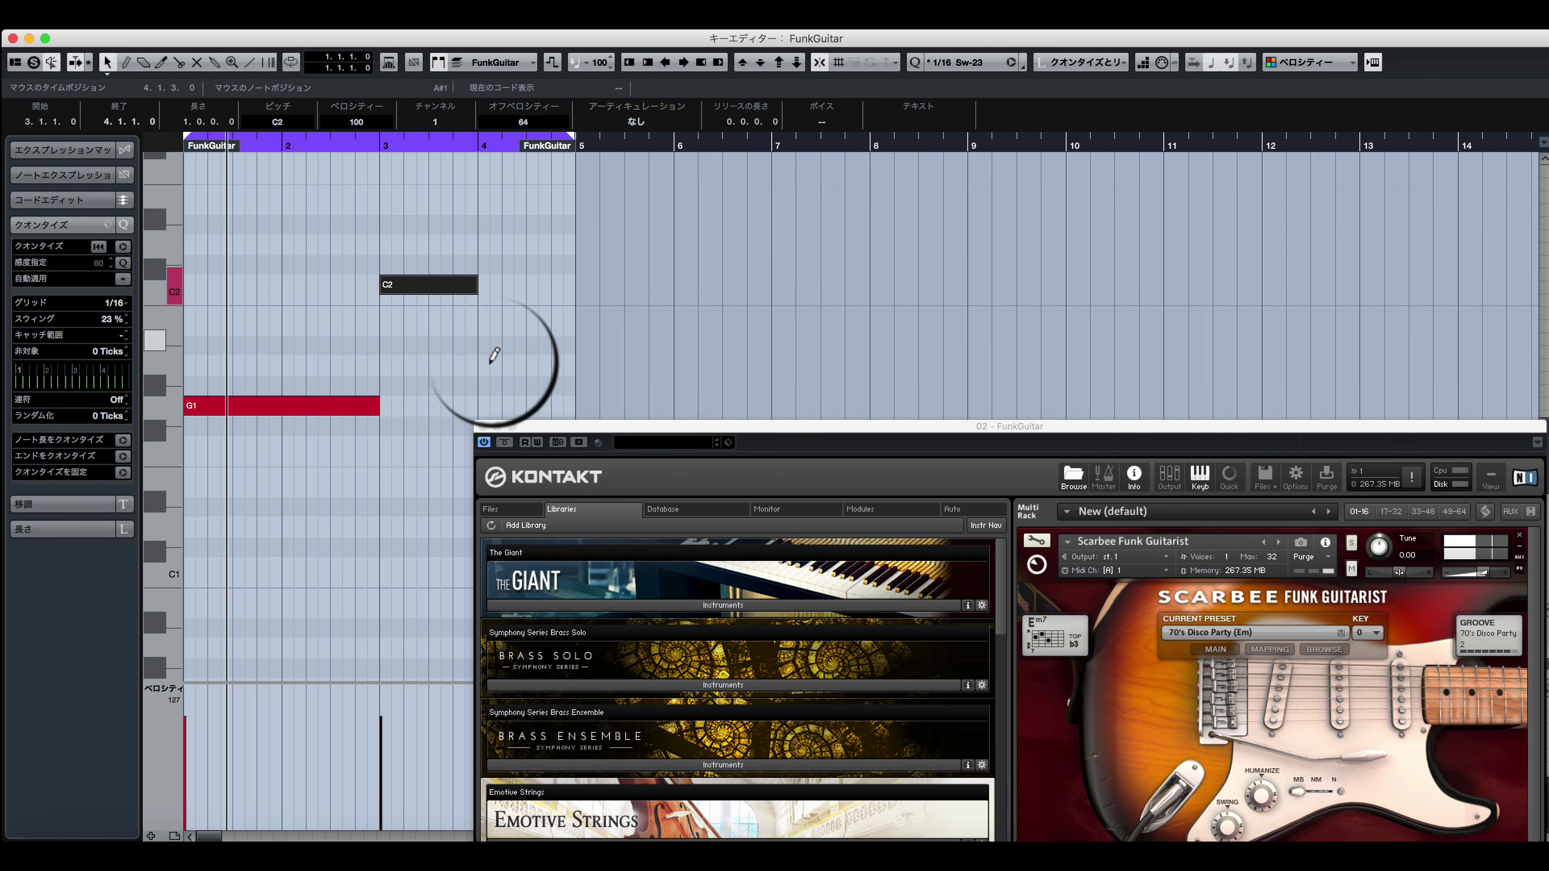
drag(482, 366, 574, 364)
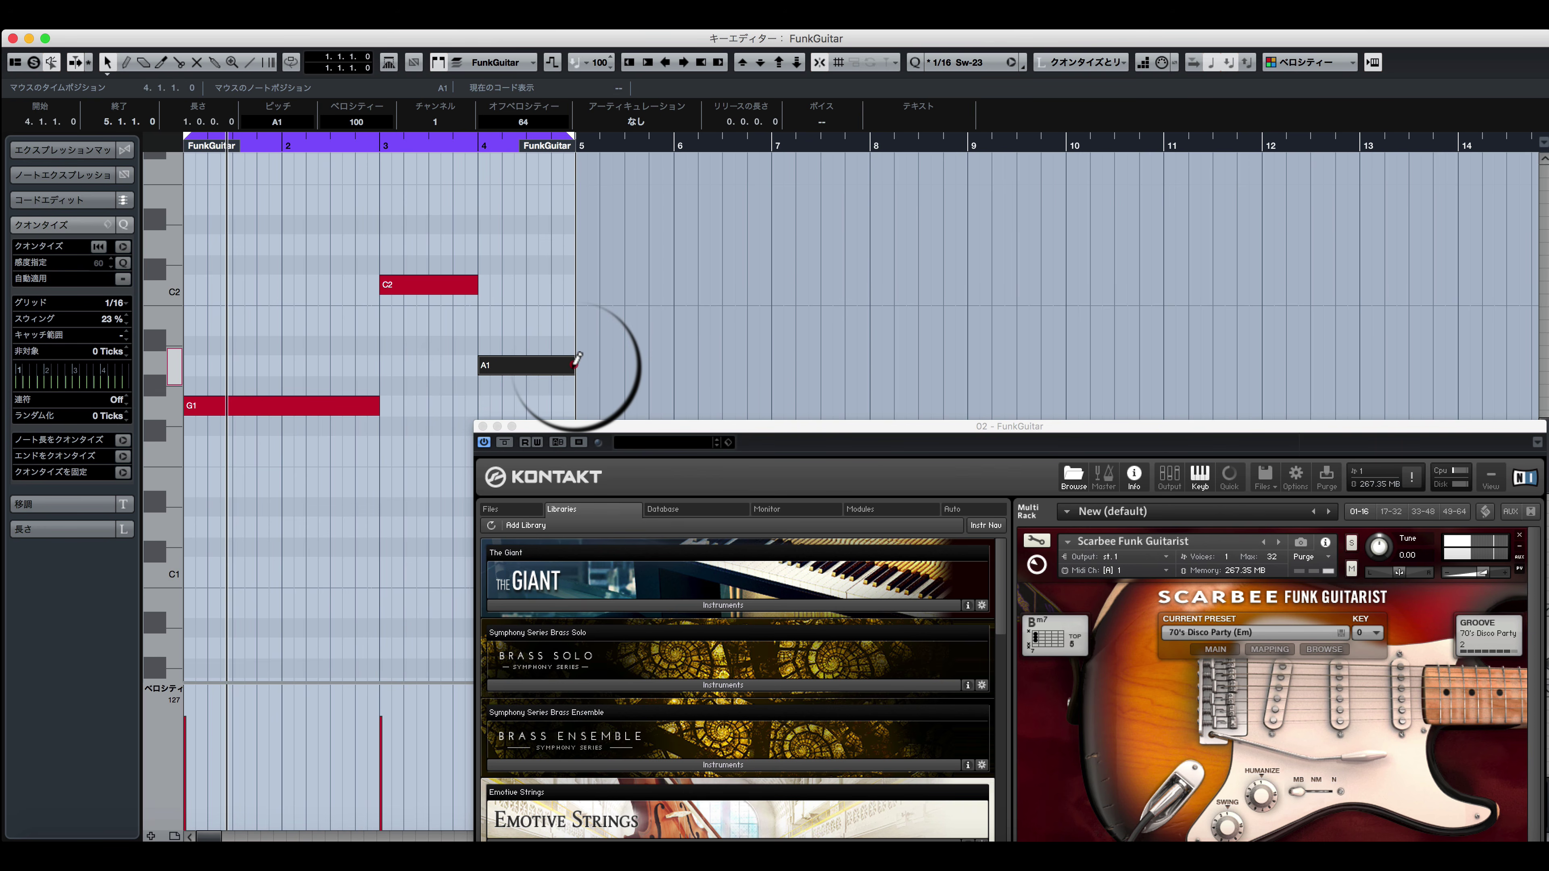
click(574, 364)
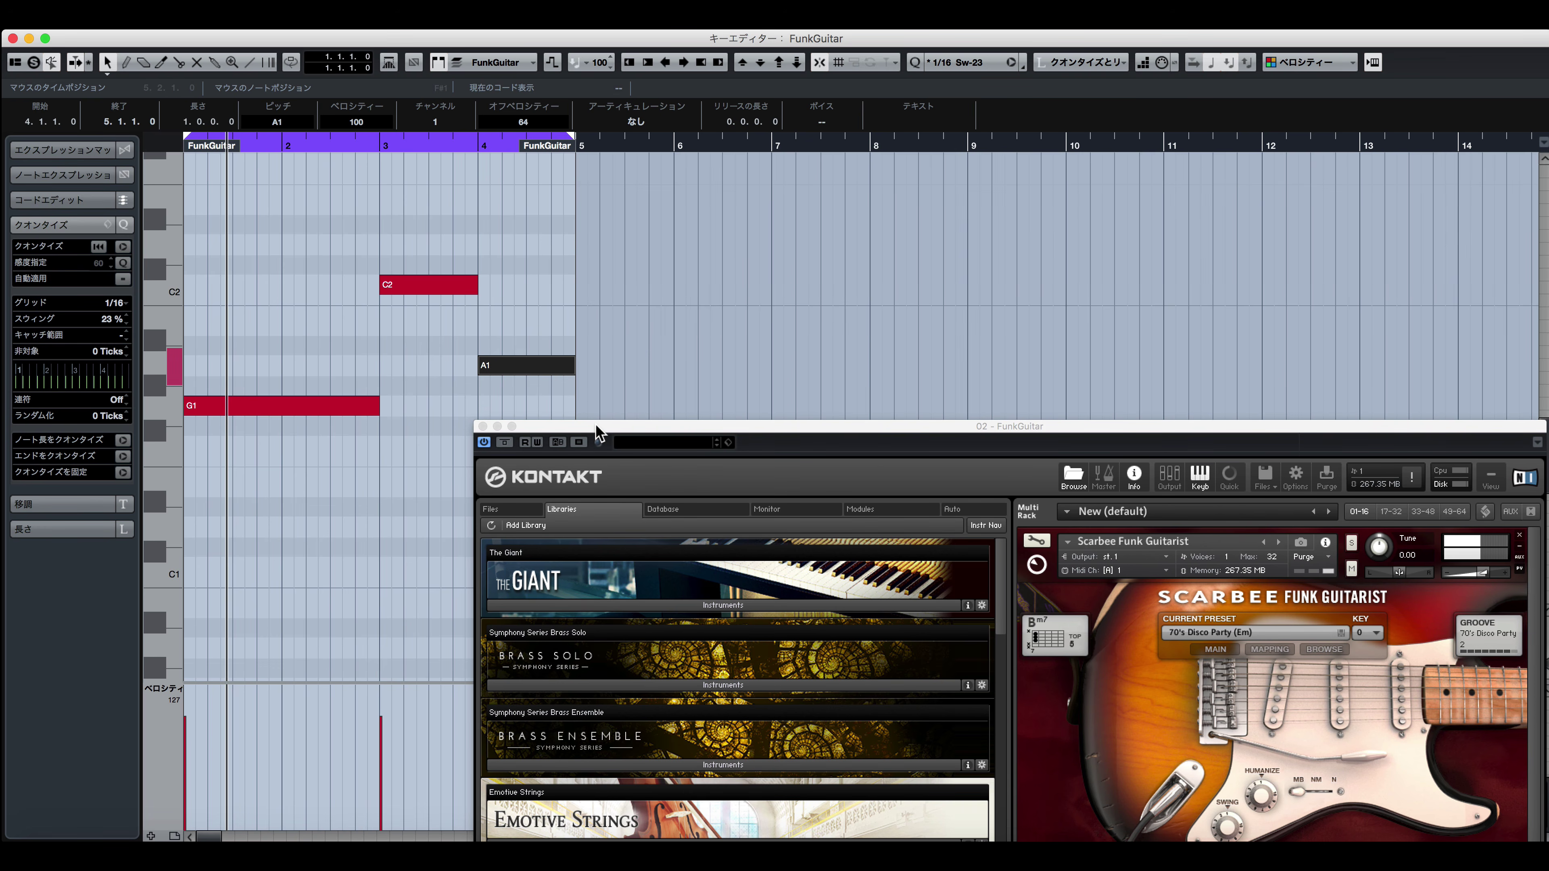
Close the Key Editor while keeping Kontakt in view, and play the project back with the FunkGuitar part
drag(597, 430, 620, 39)
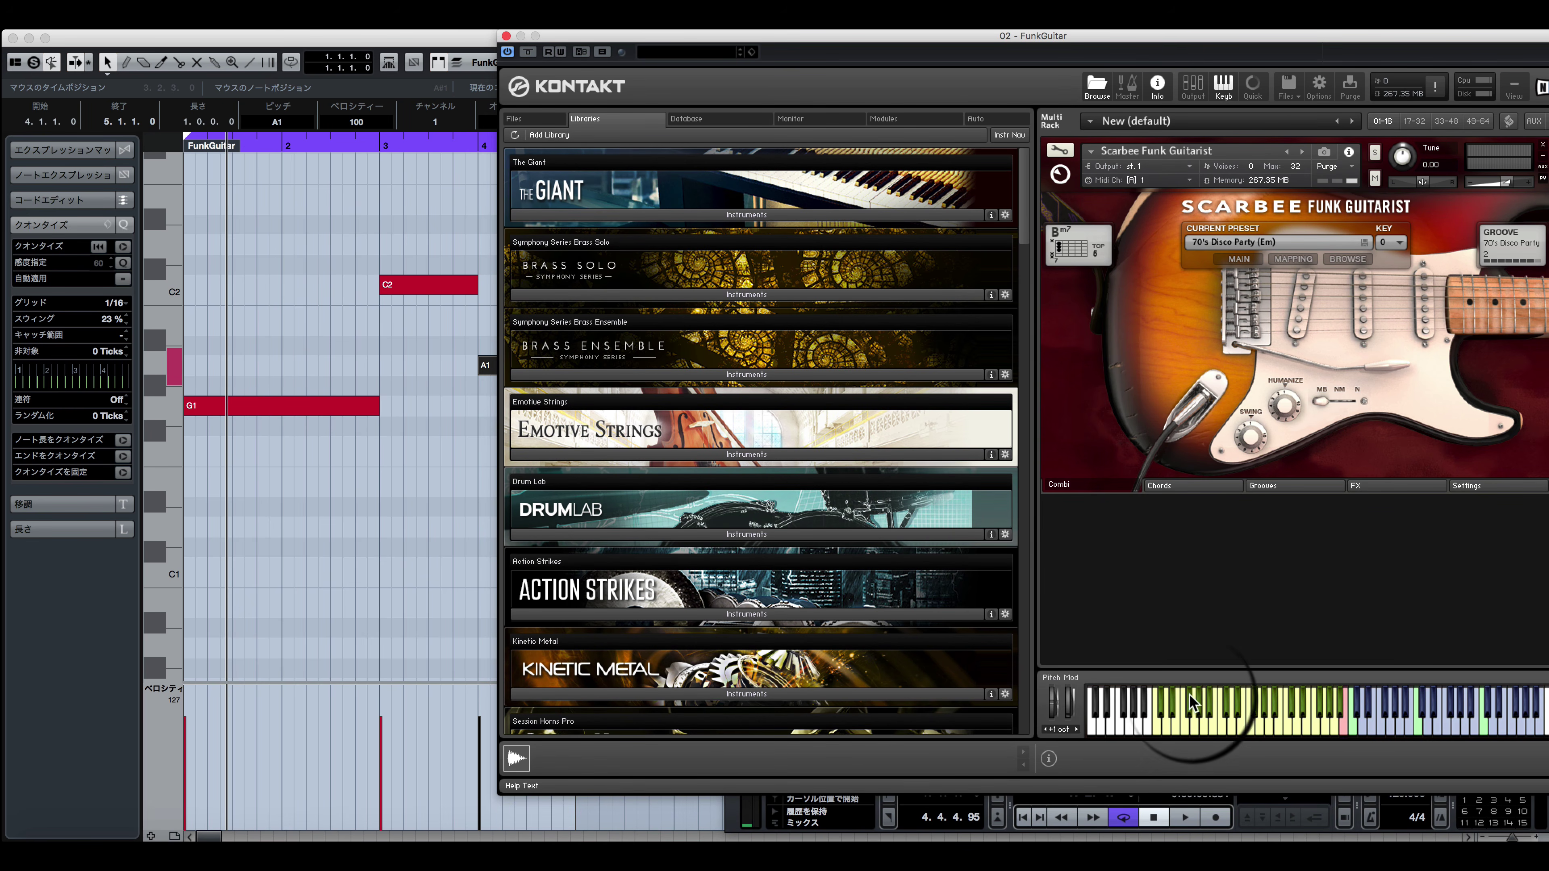
click(177, 186)
click(319, 235)
key(super+w)
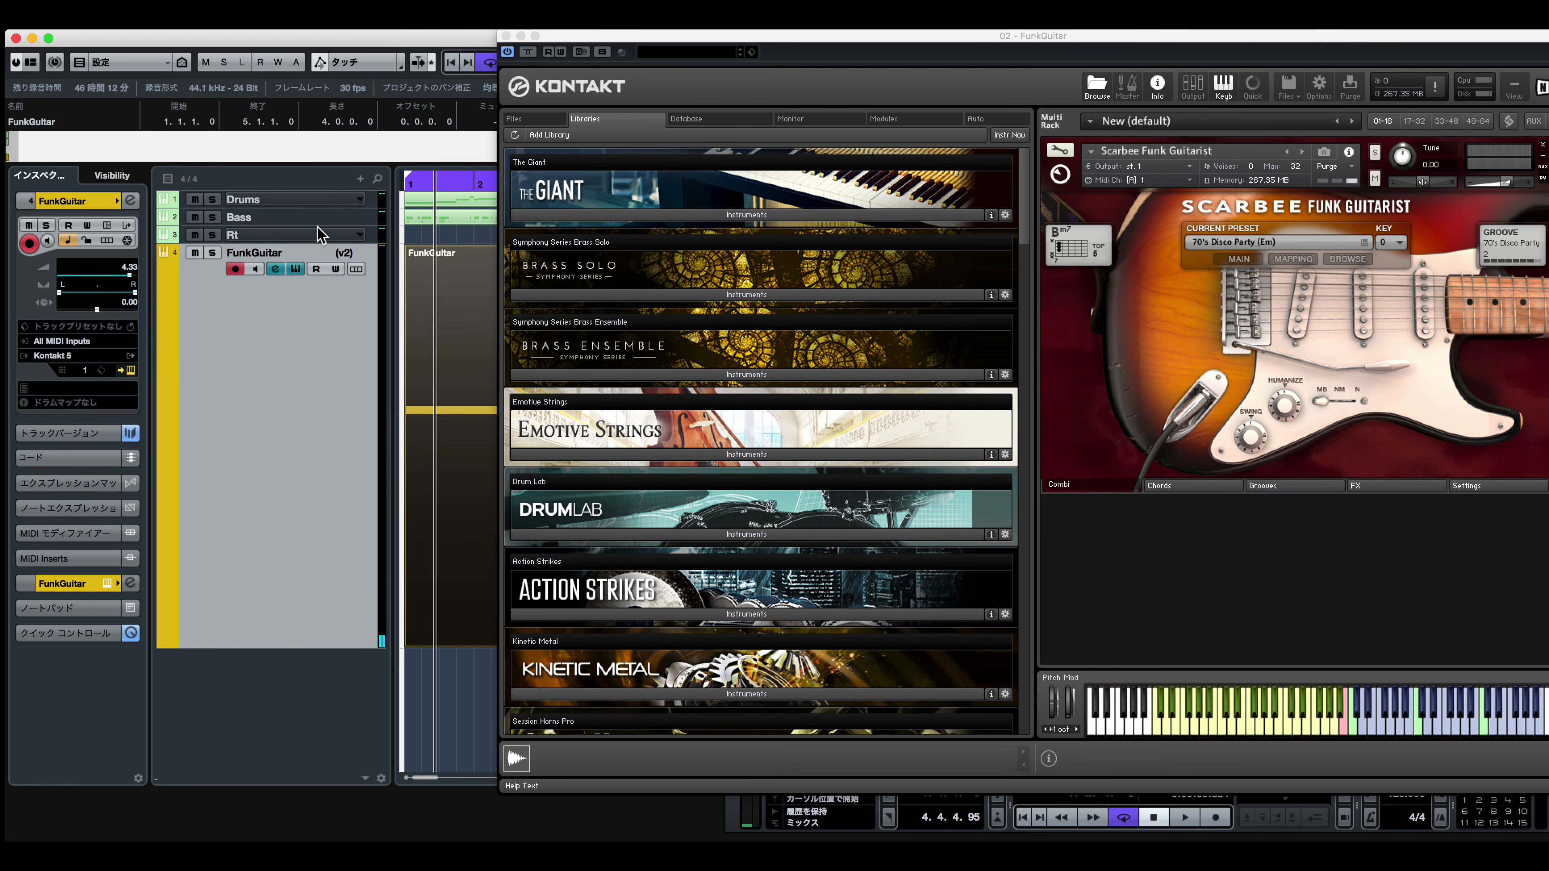
key(space)
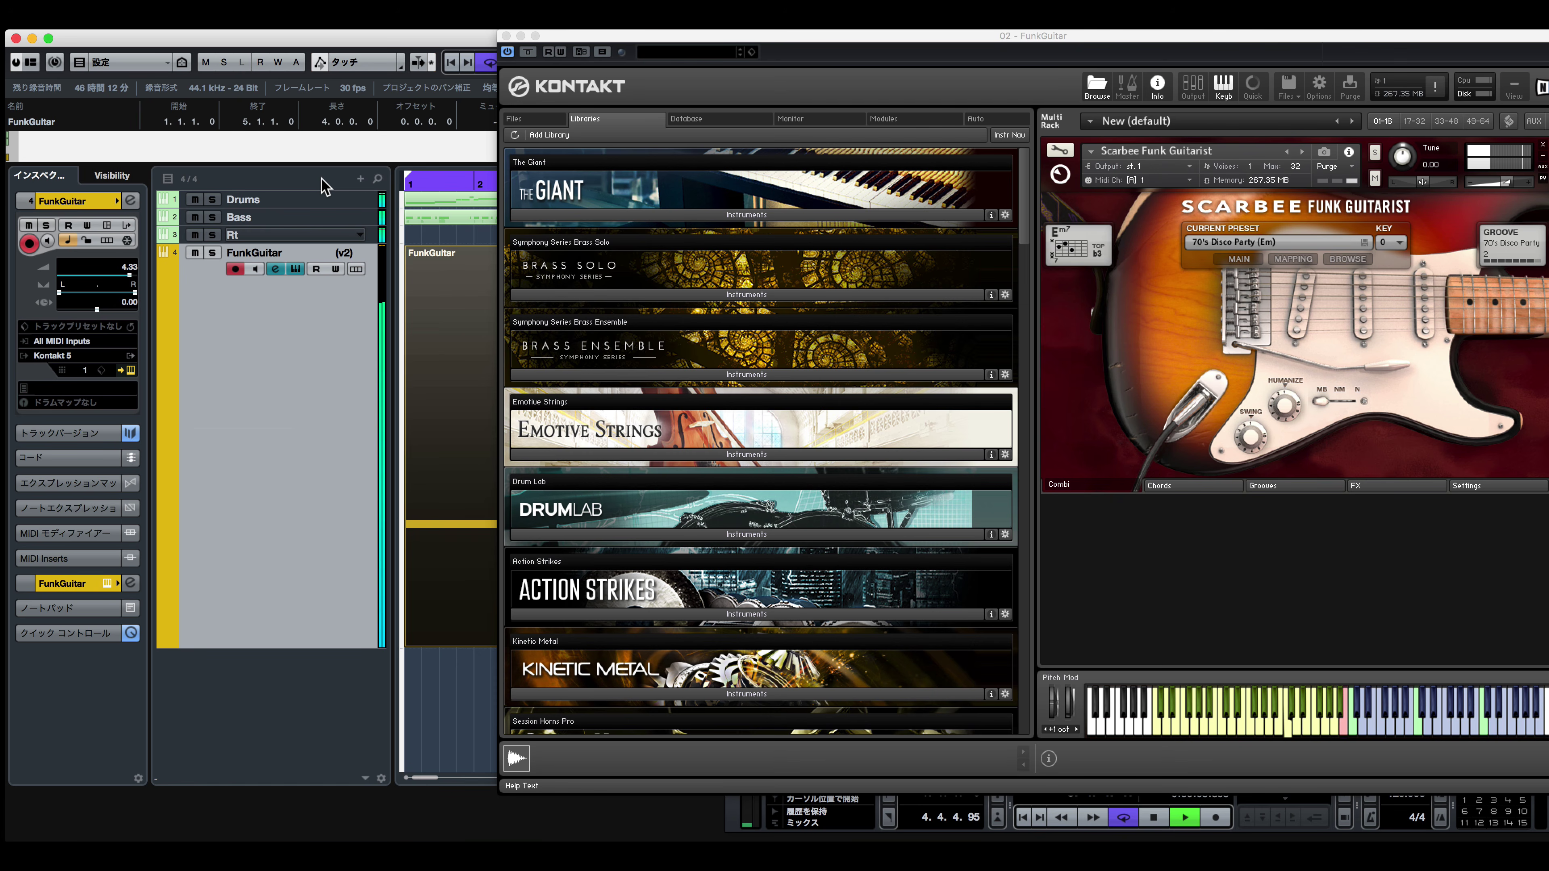
key(space)
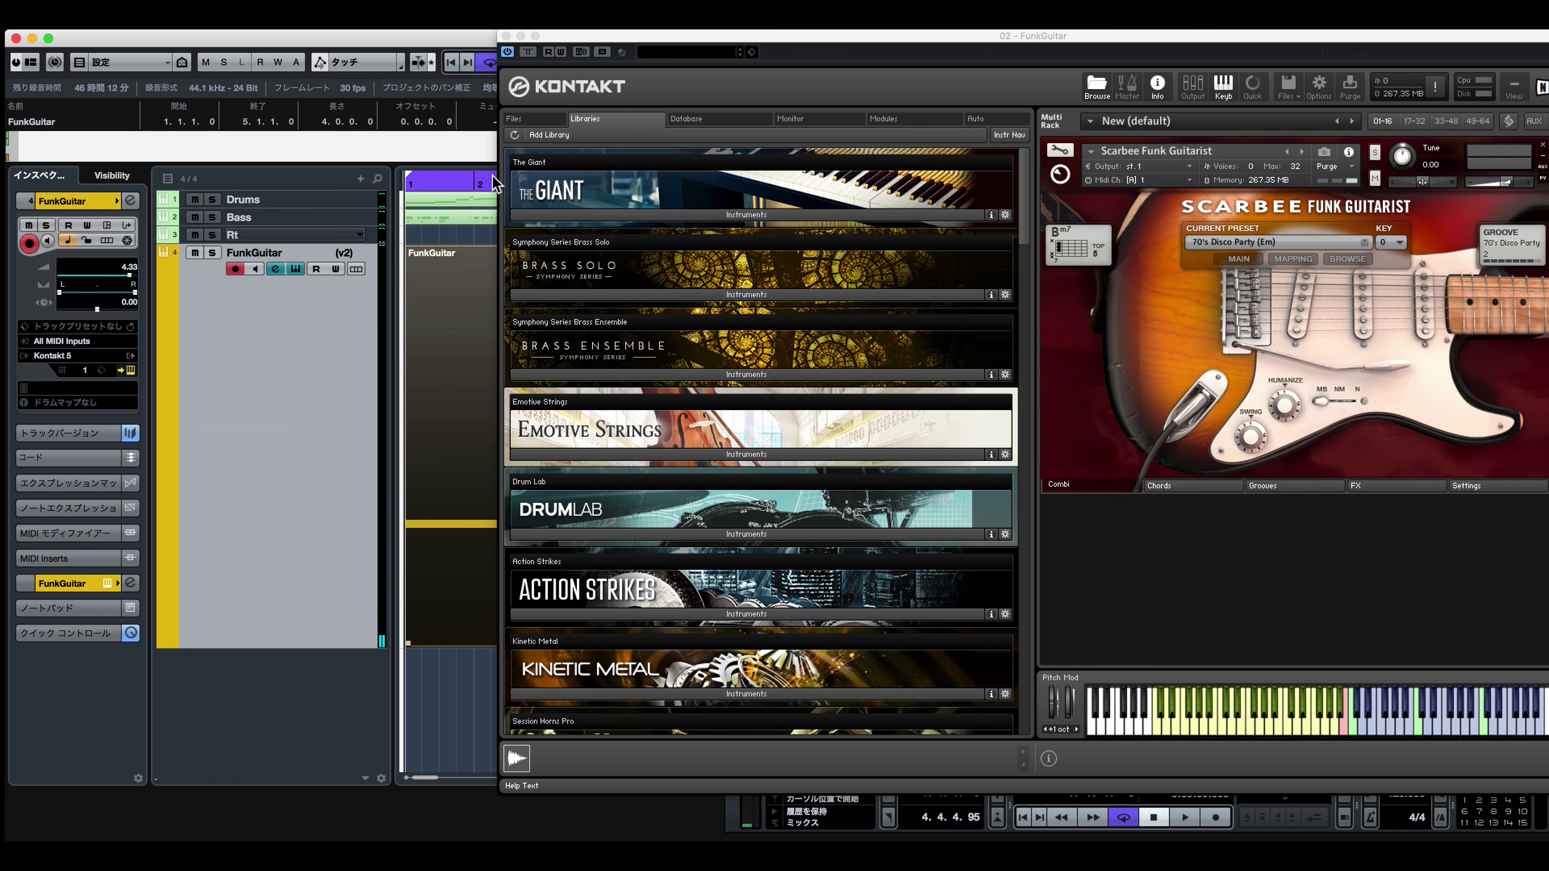
Move the Kontakt window down to uncover the project tracks and transpose the Bass part from the event information
drag(609, 35, 530, 311)
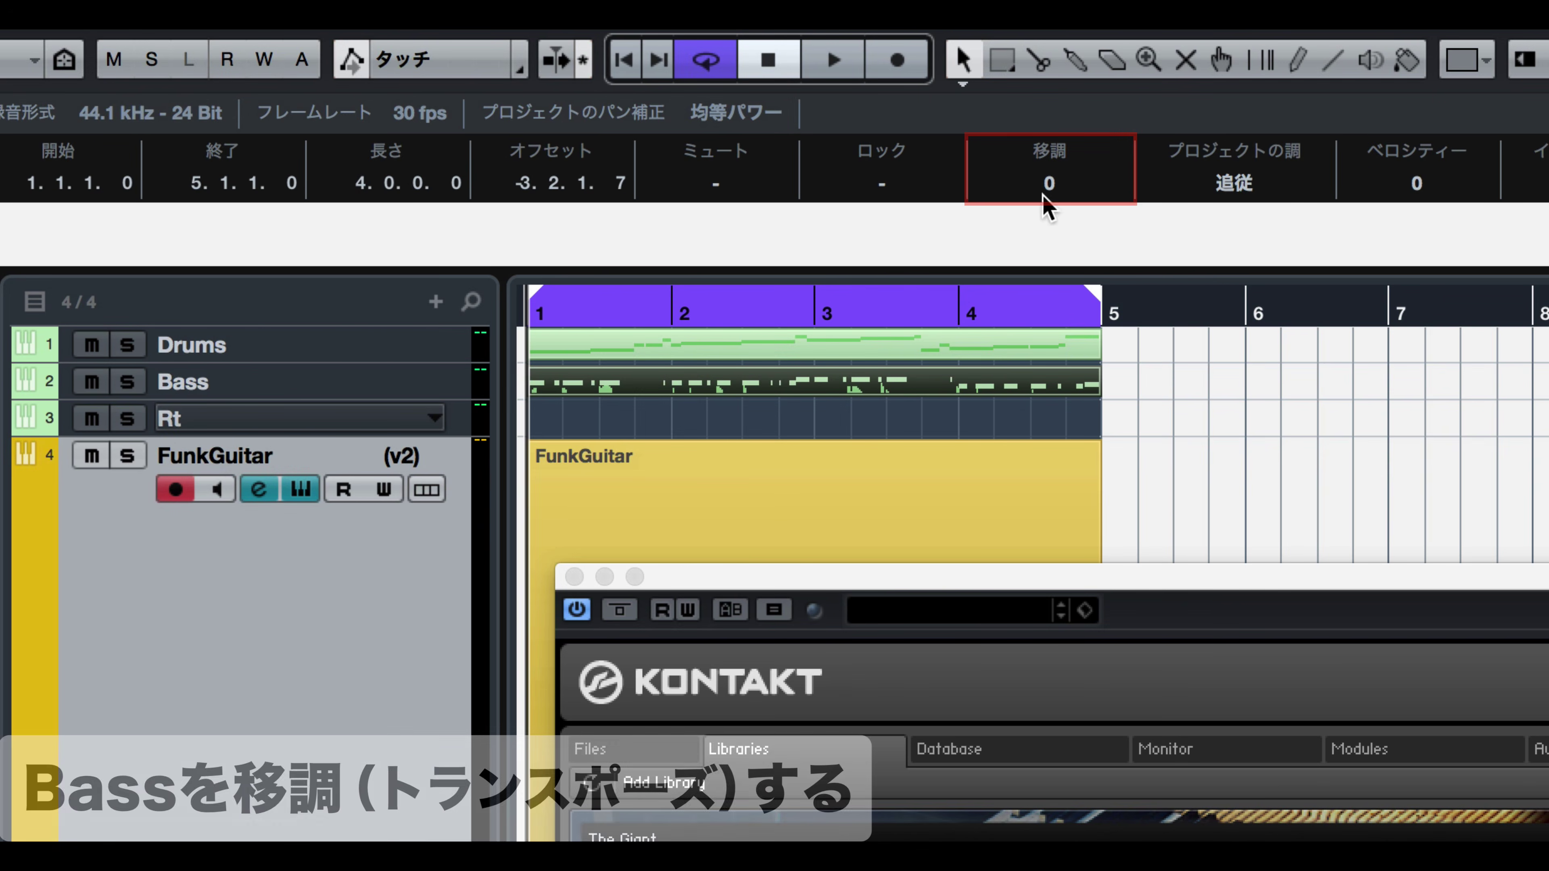
drag(1061, 189, 1061, 207)
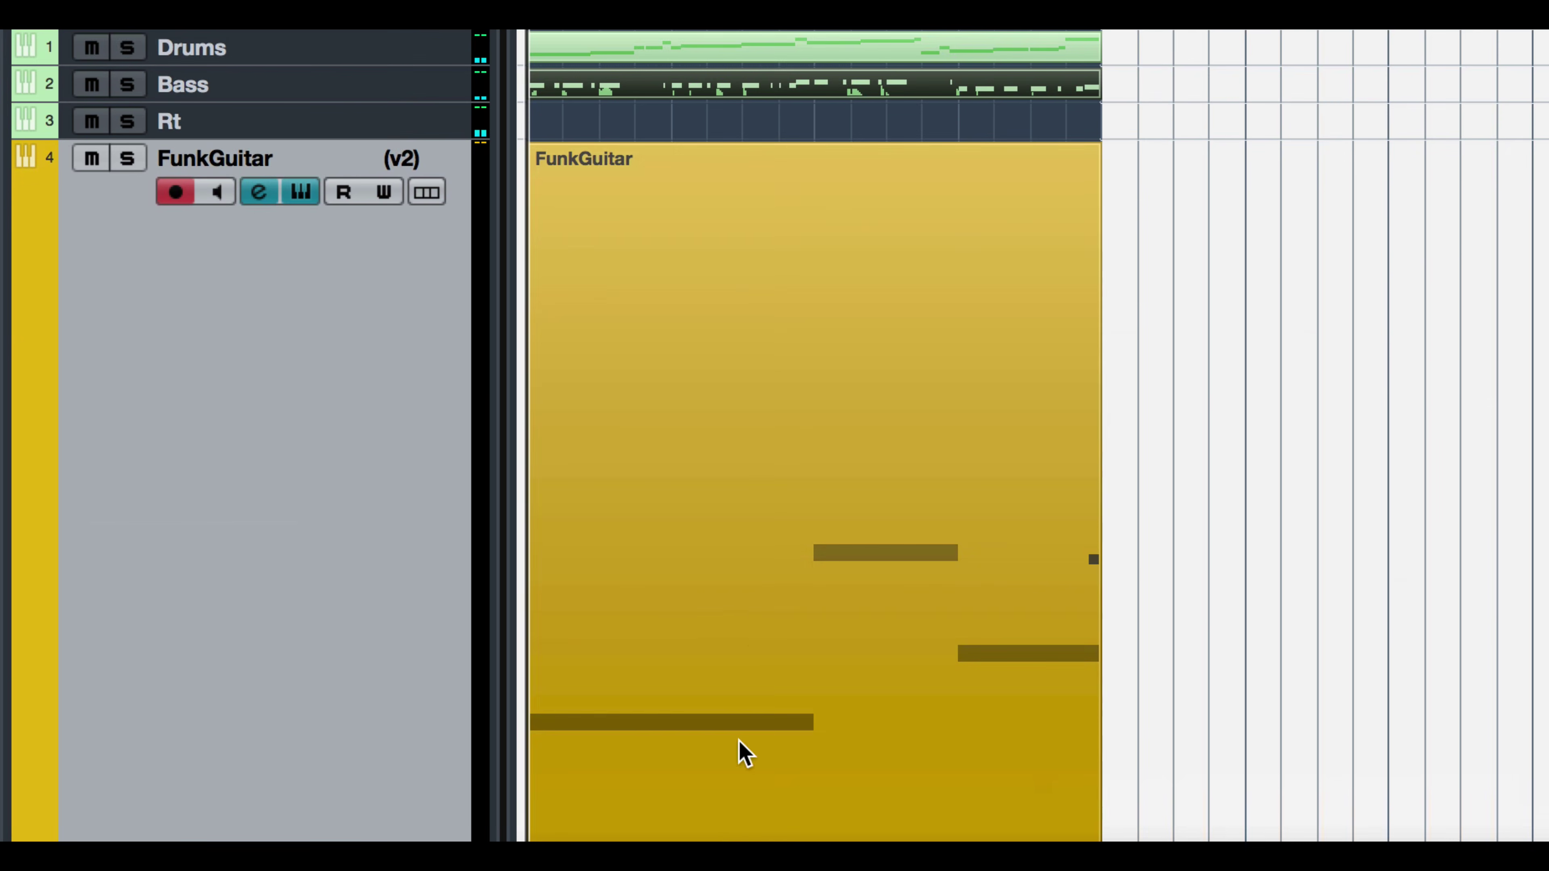
click(743, 620)
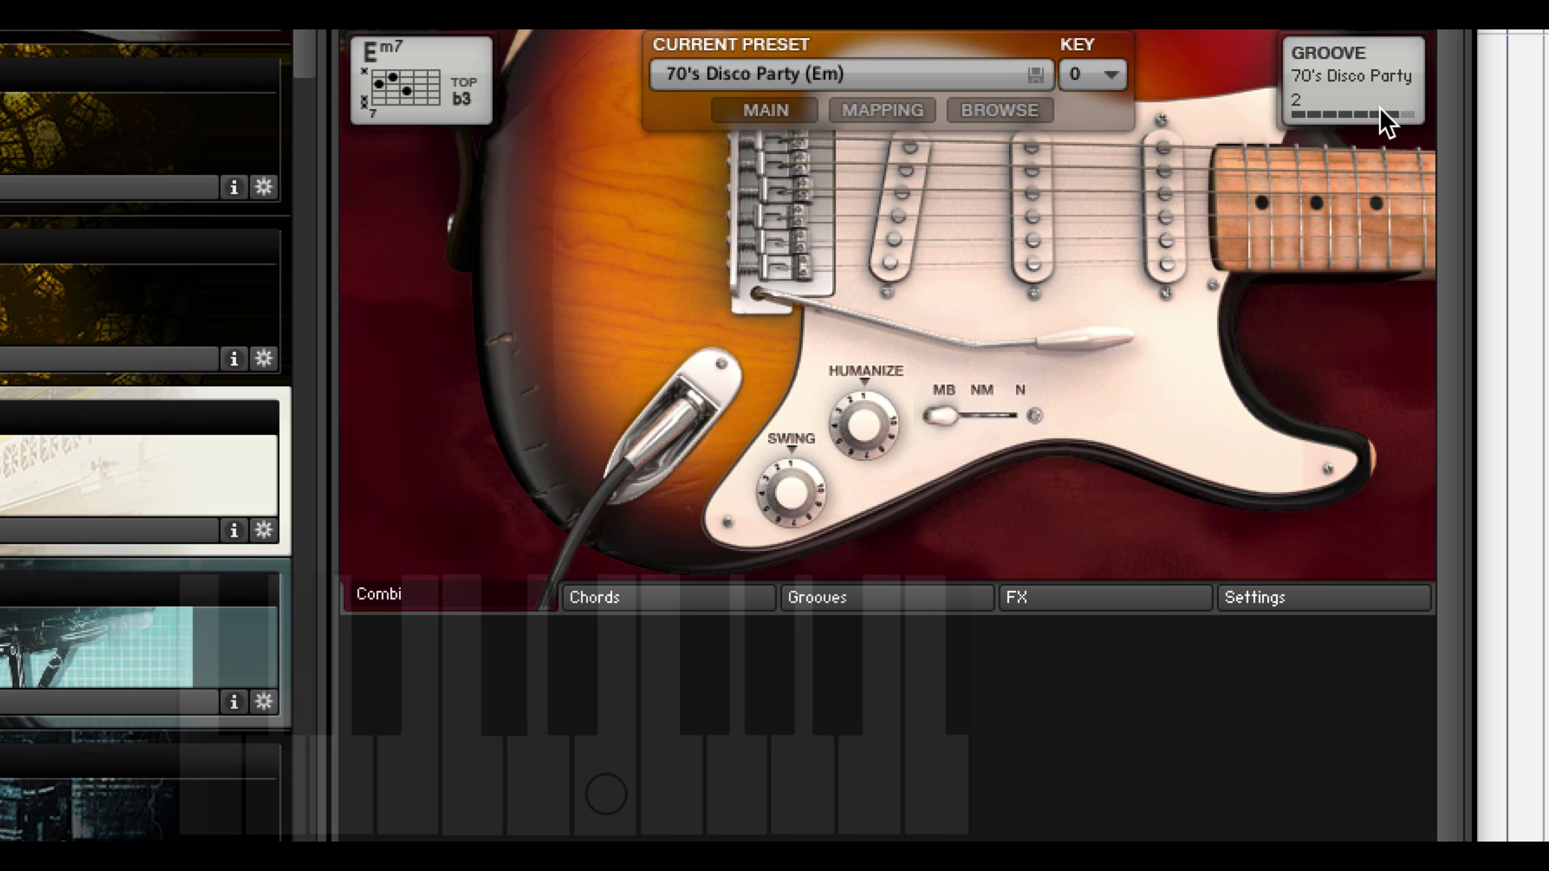
Set the Scarbee Funk Guitarist preset's key to +7 and play the project back
click(1073, 71)
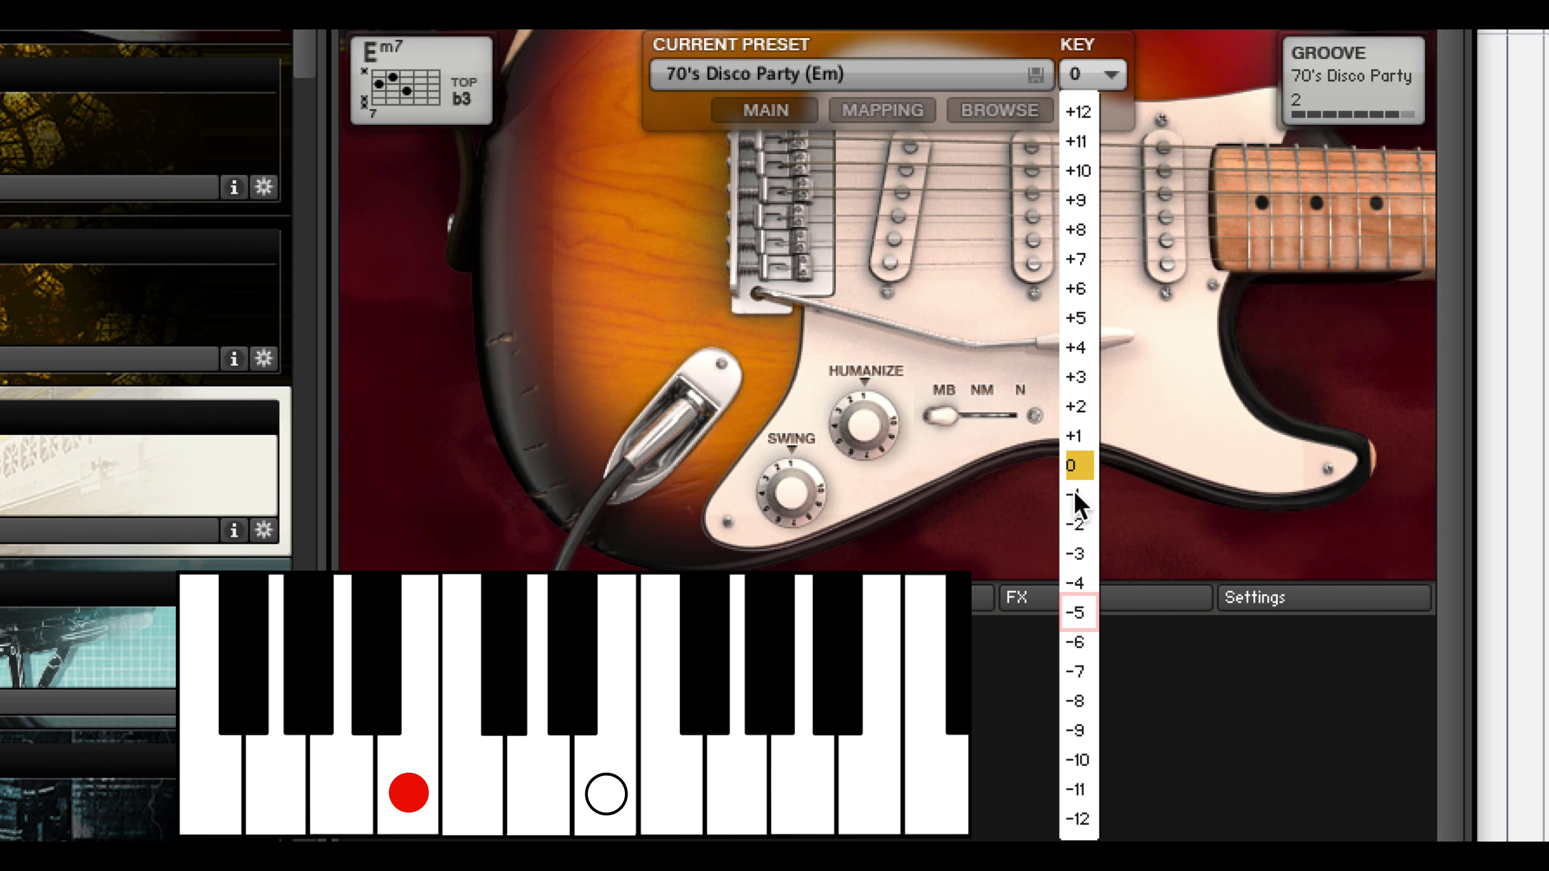
click(1076, 260)
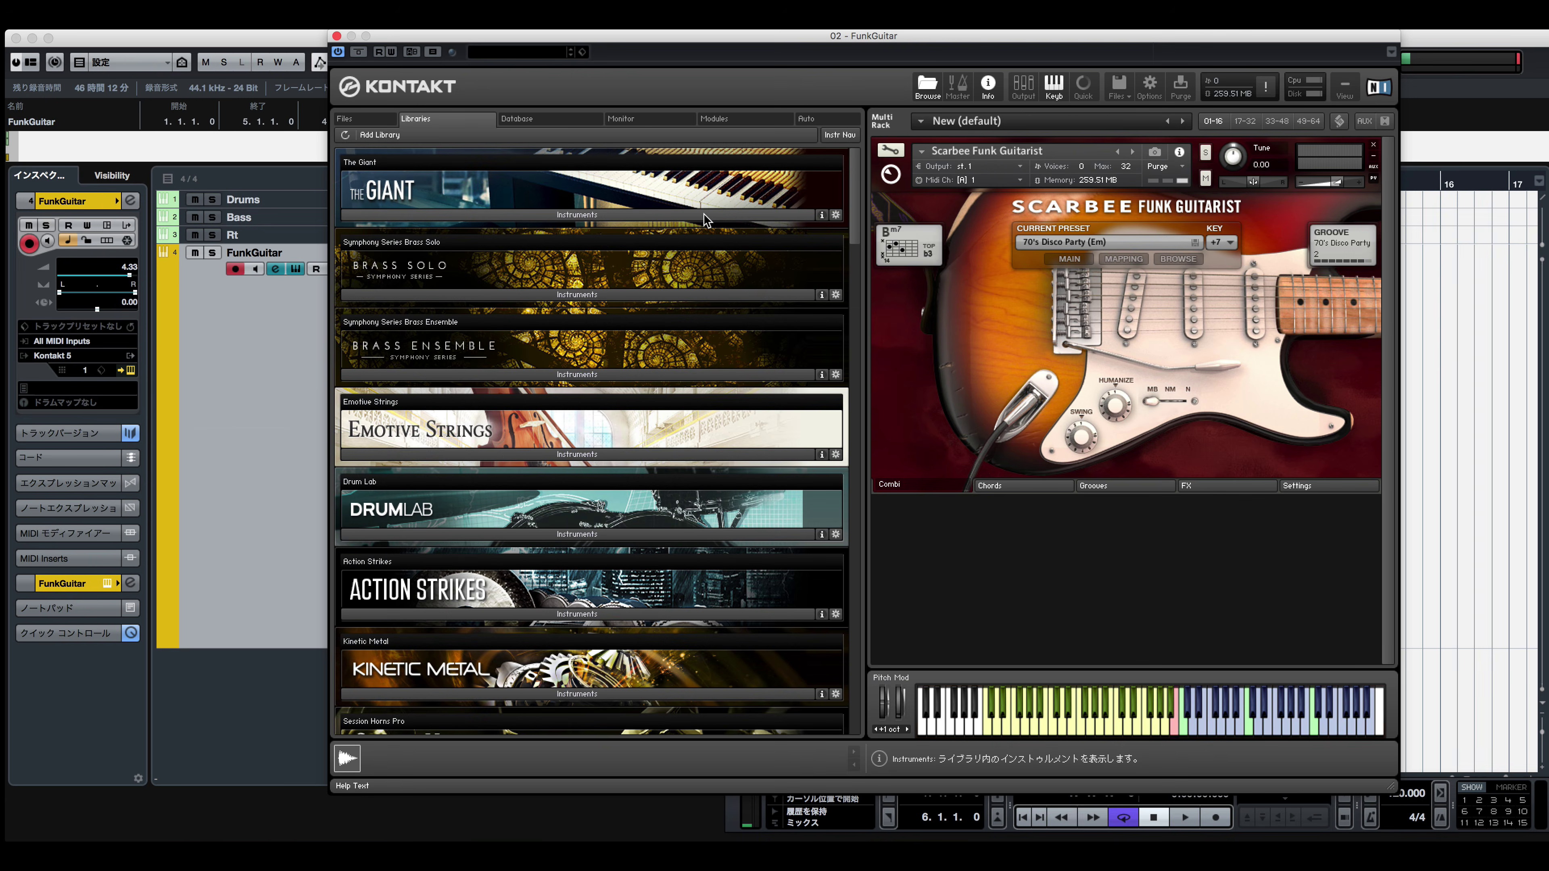
key(space)
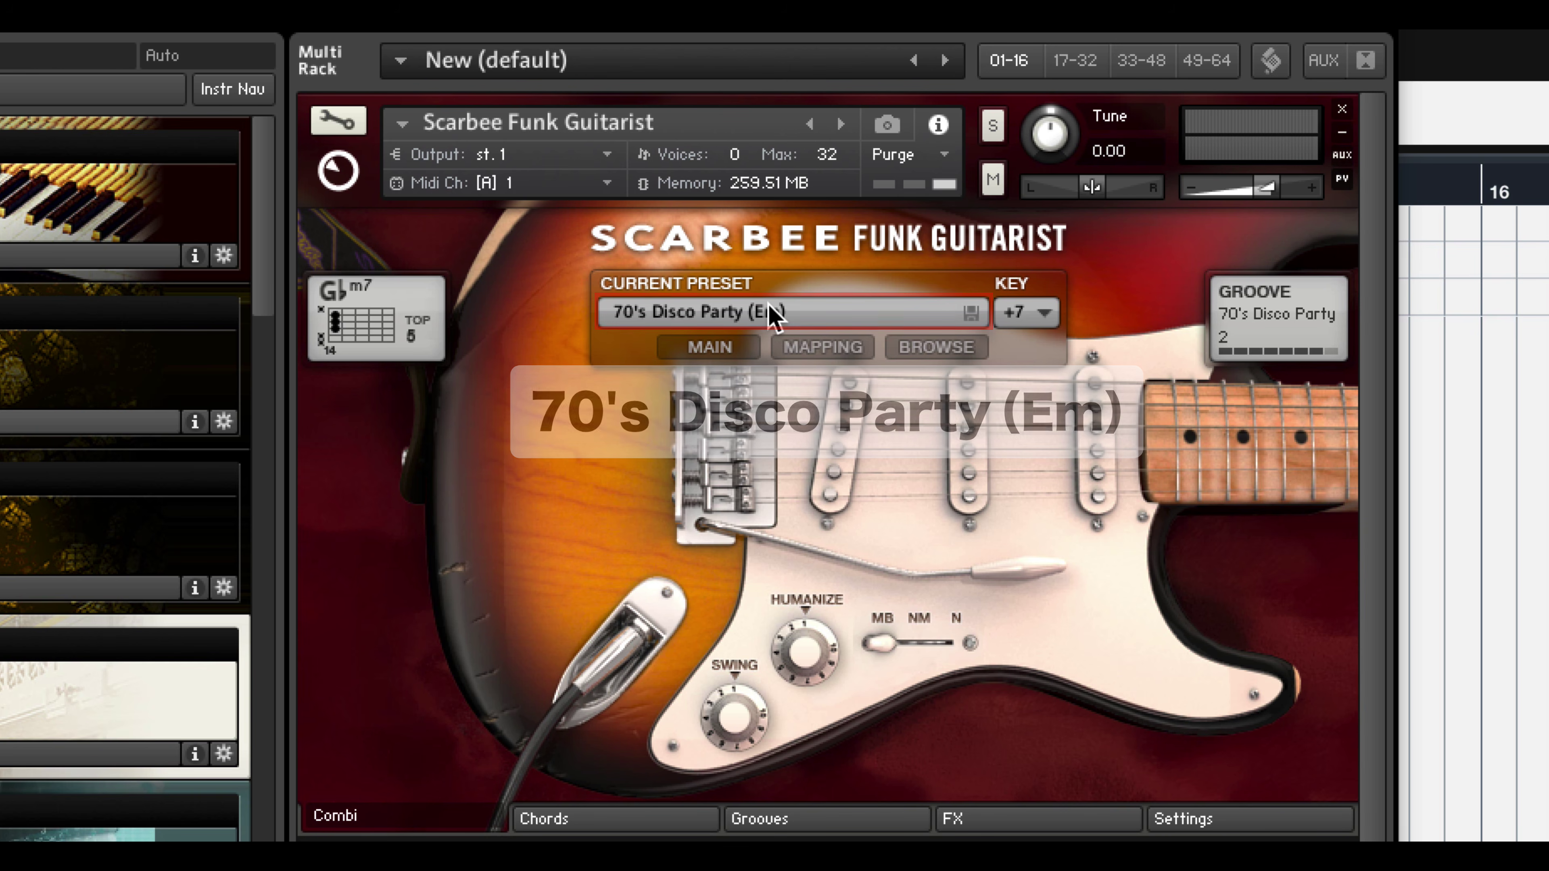
Browse the factory presets of Scarbee Funk Guitarist and load Moderate (Gm)
key(F3)
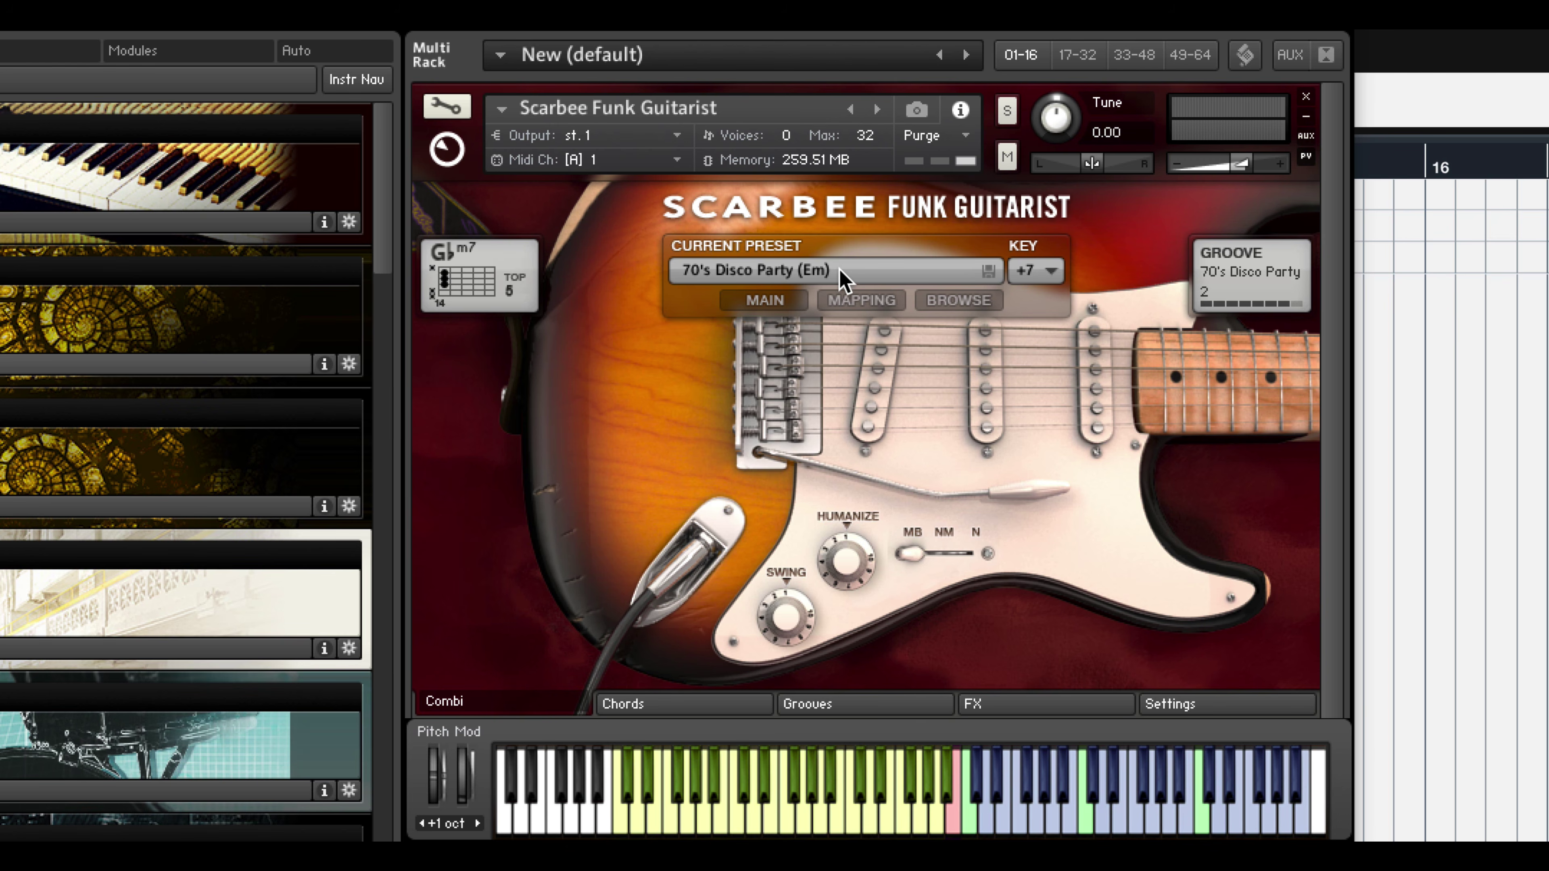
click(951, 300)
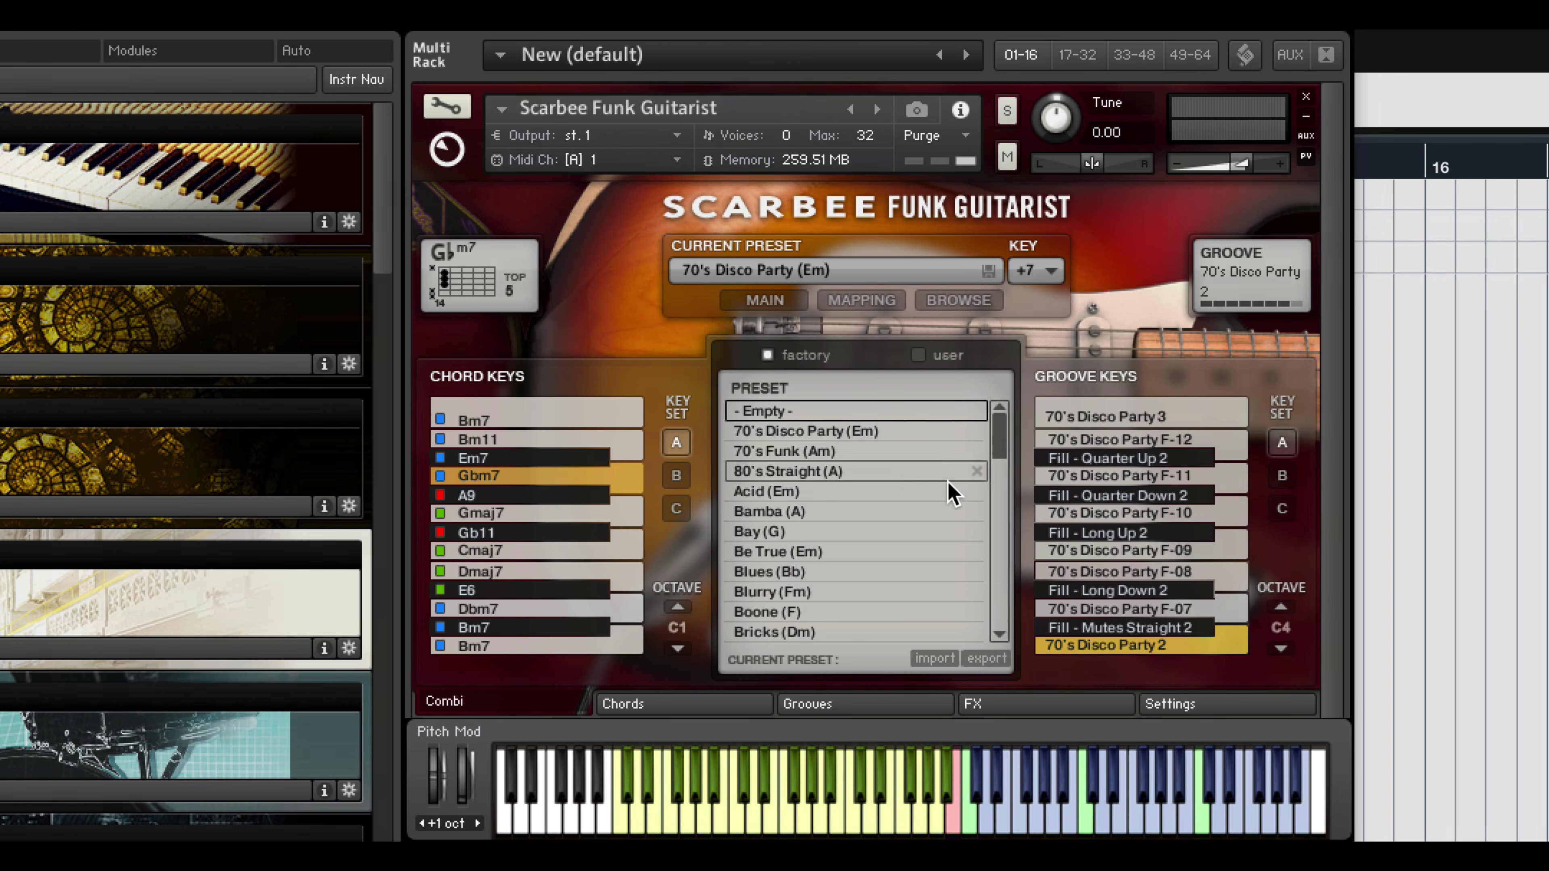
drag(1002, 450, 1002, 353)
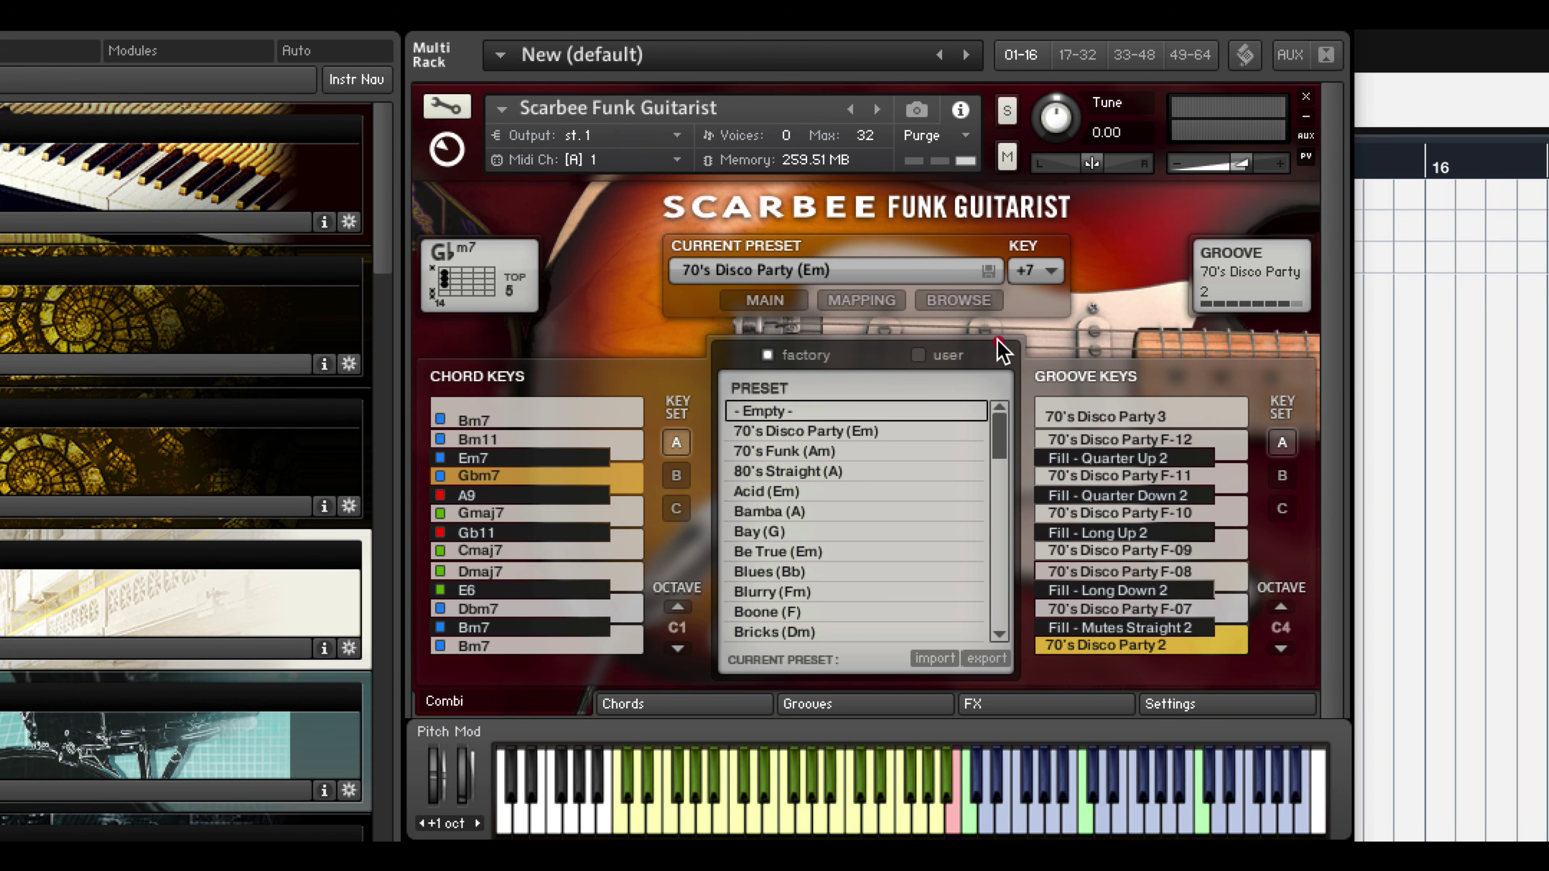
drag(1000, 458, 1000, 553)
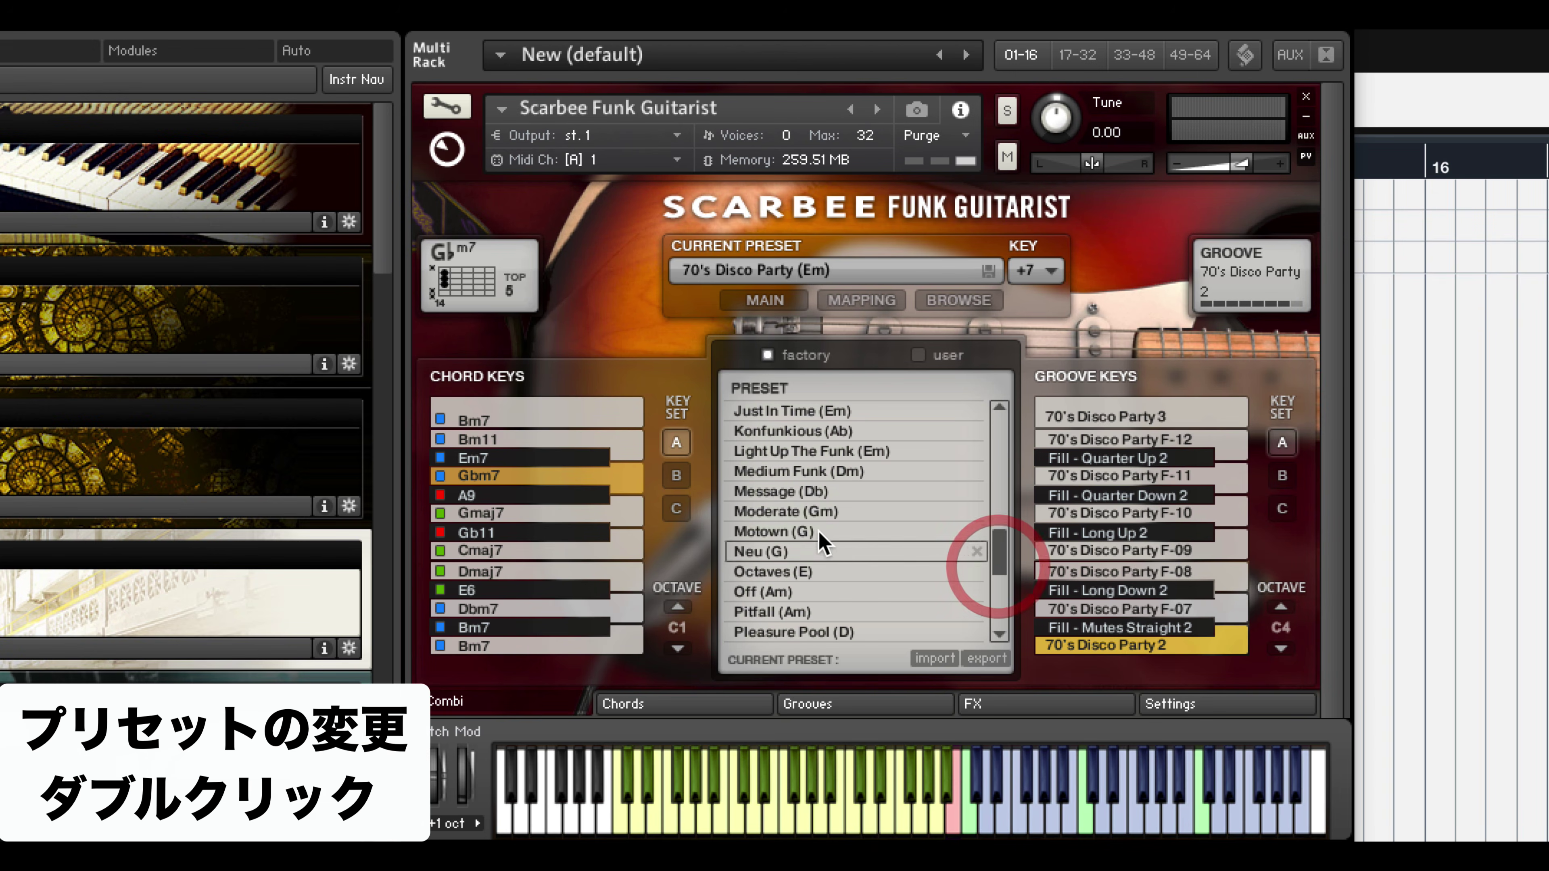
double_click(801, 512)
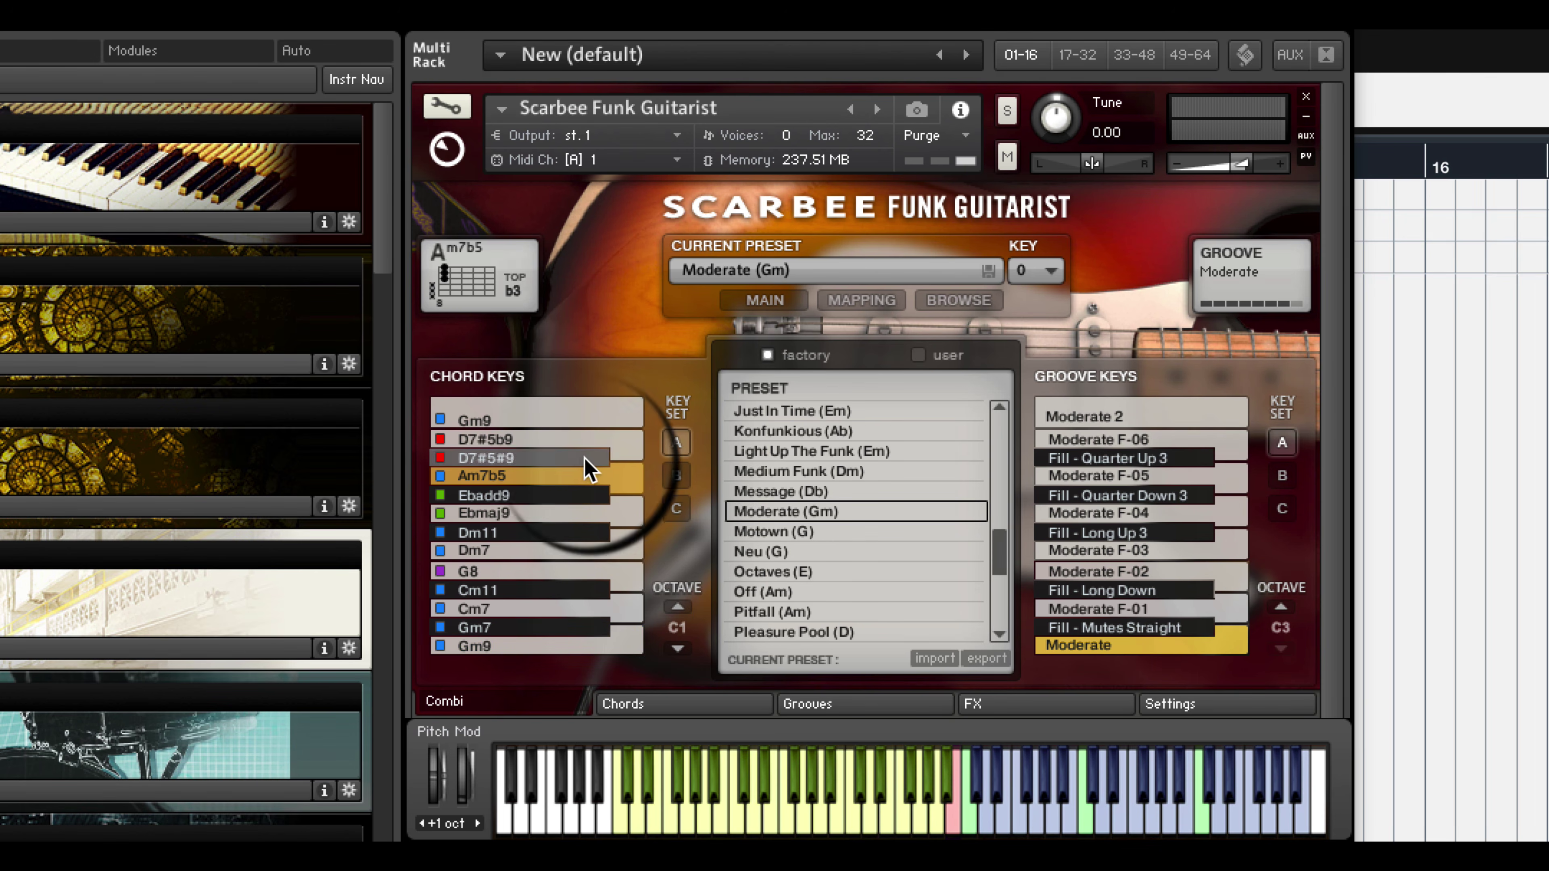
Browse the chord mapping presets, load Boone (F), and replace it with Buttercup (Dm)
mouse_move(1004, 564)
mouse_down()
mouse_move(999, 482)
mouse_move(1000, 534)
mouse_up()
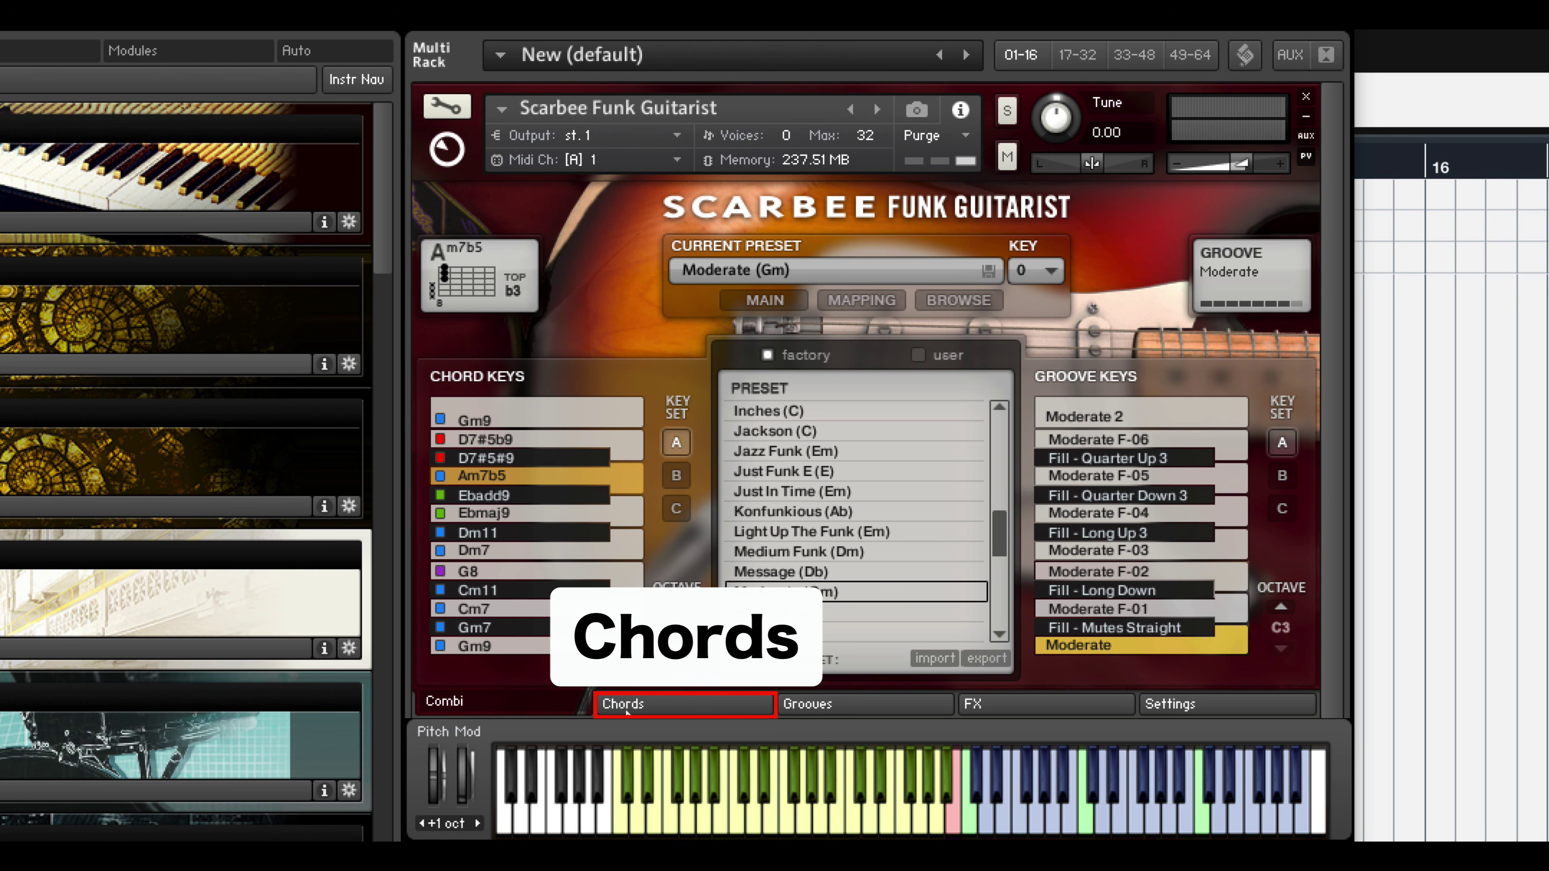
click(678, 708)
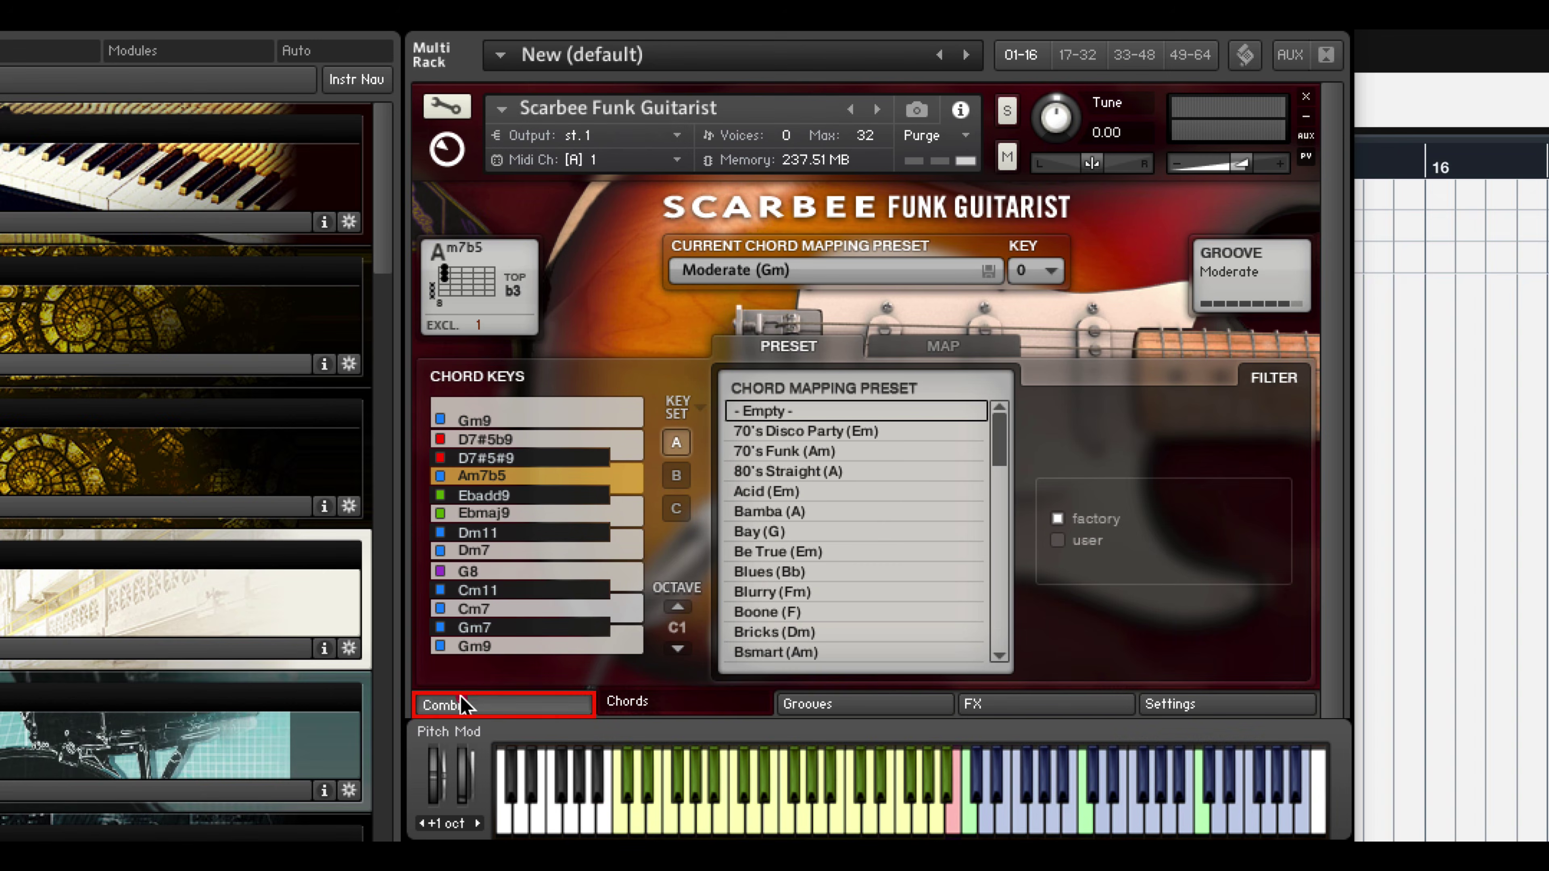
click(448, 704)
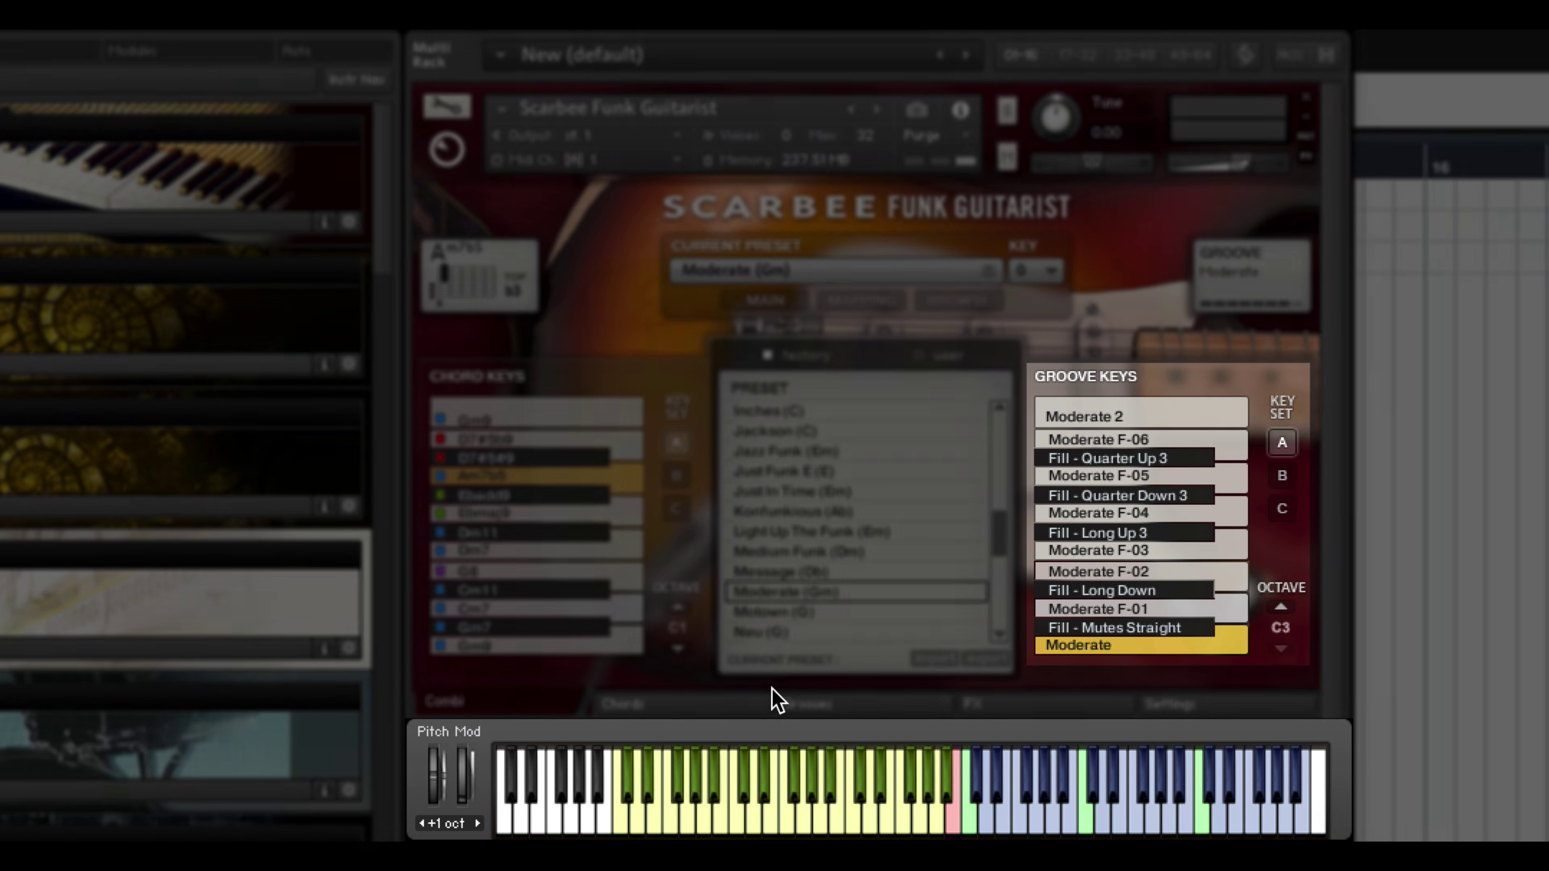
click(765, 701)
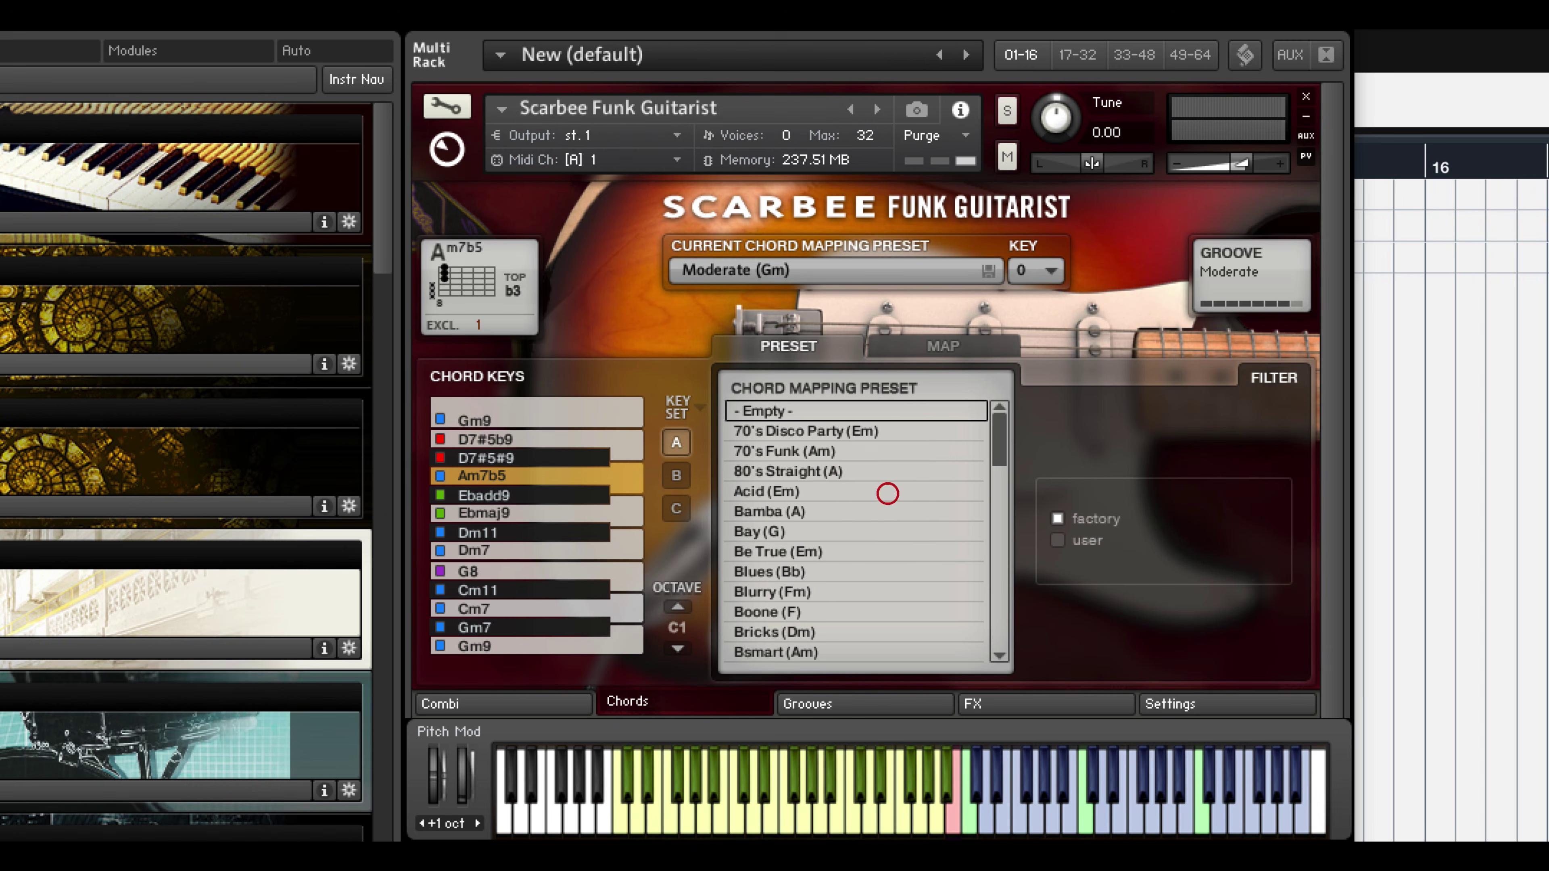
drag(997, 438, 999, 464)
click(884, 491)
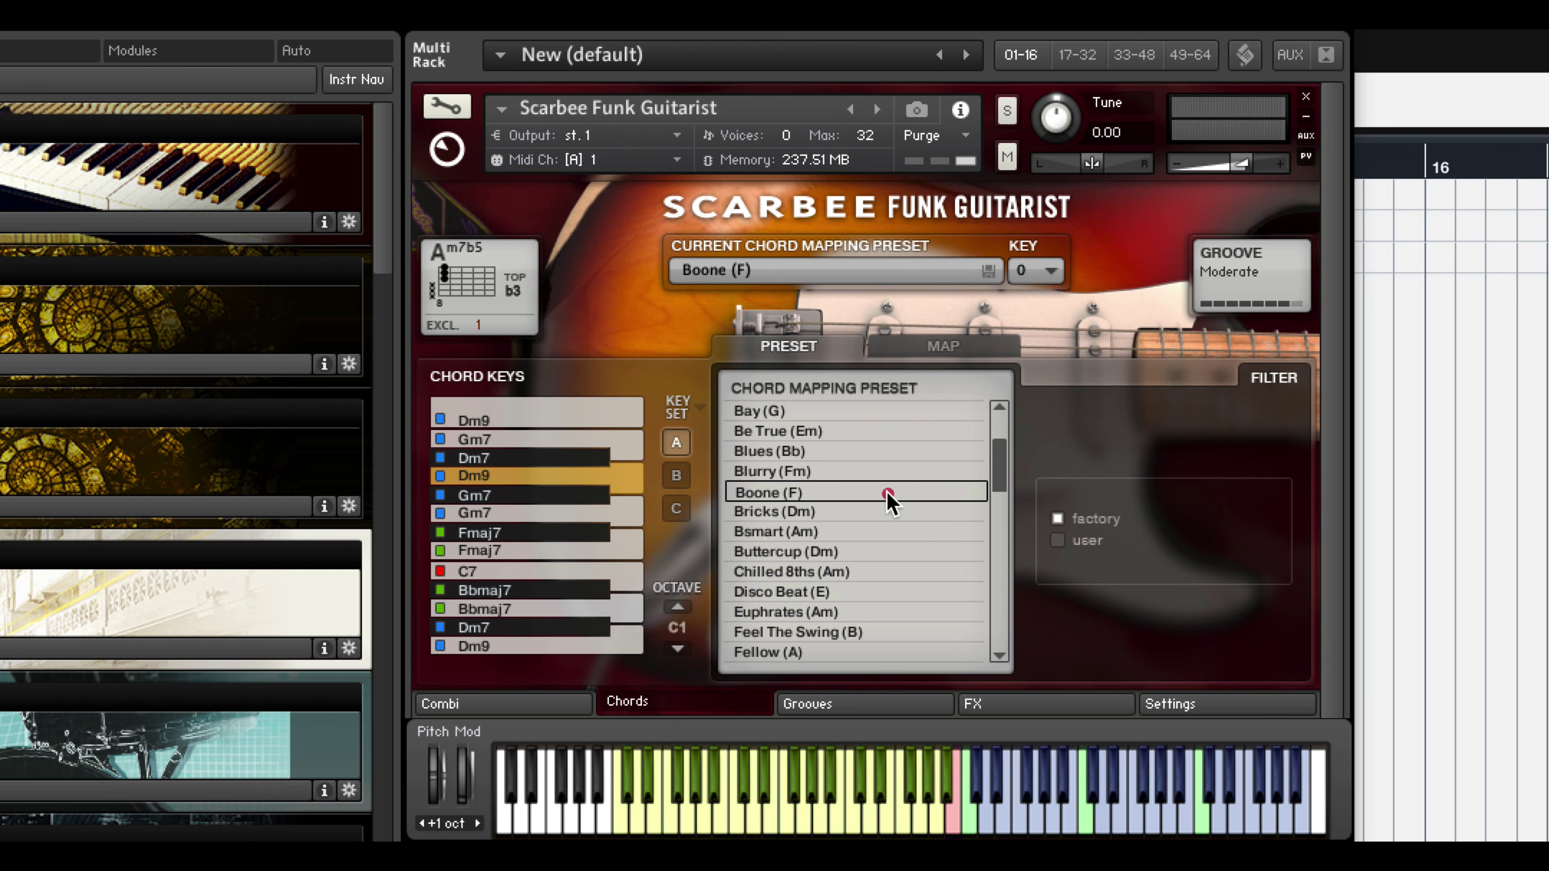
click(874, 591)
click(872, 549)
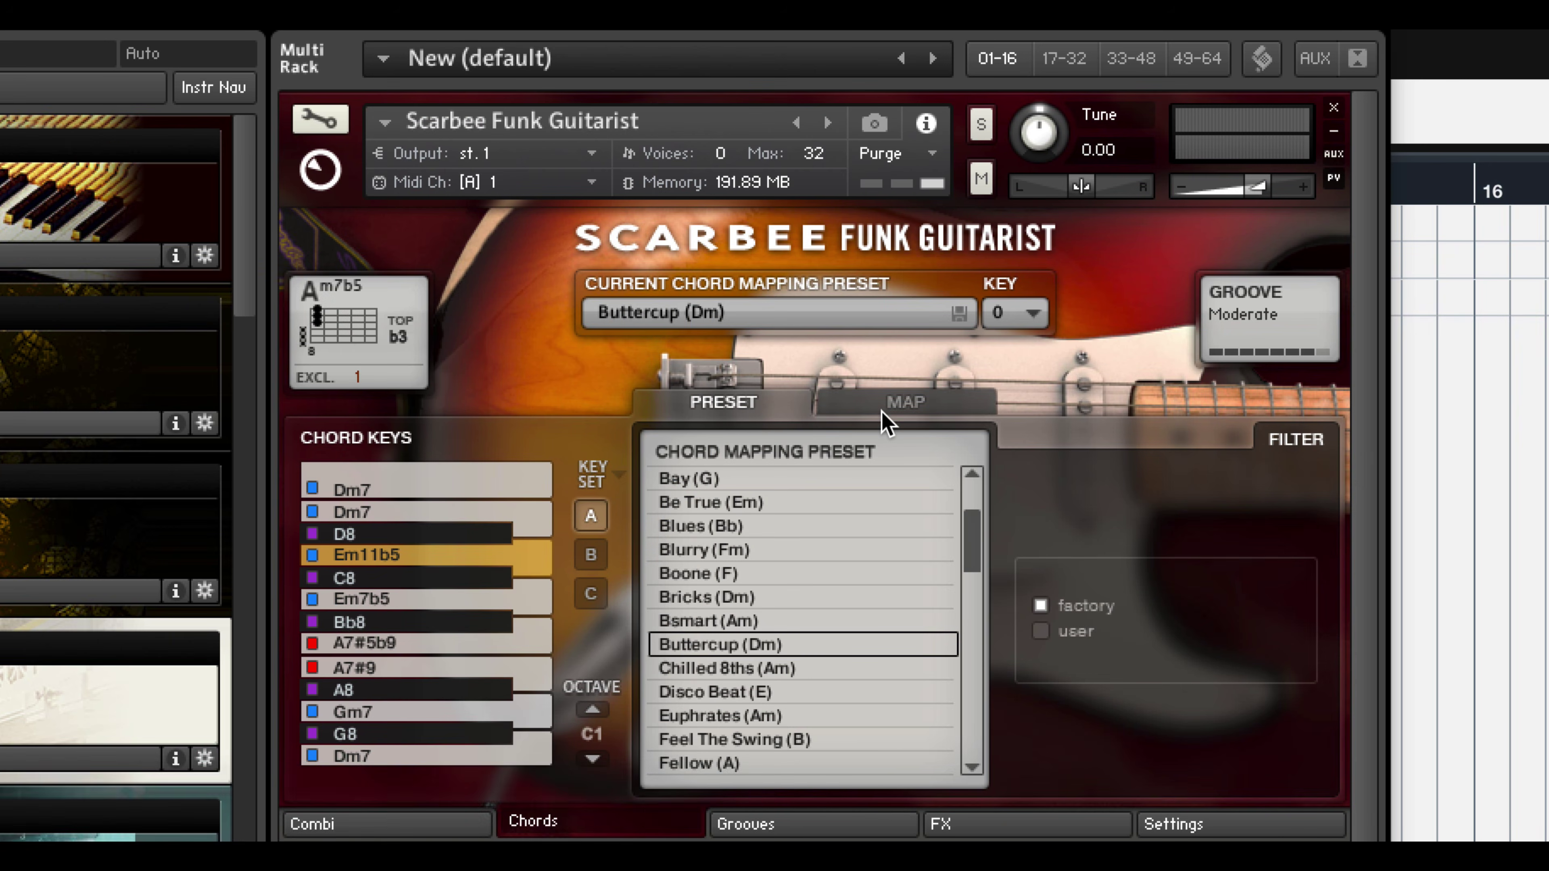
Show the chord map and filter its voicings to key C and chord type maj9
click(906, 403)
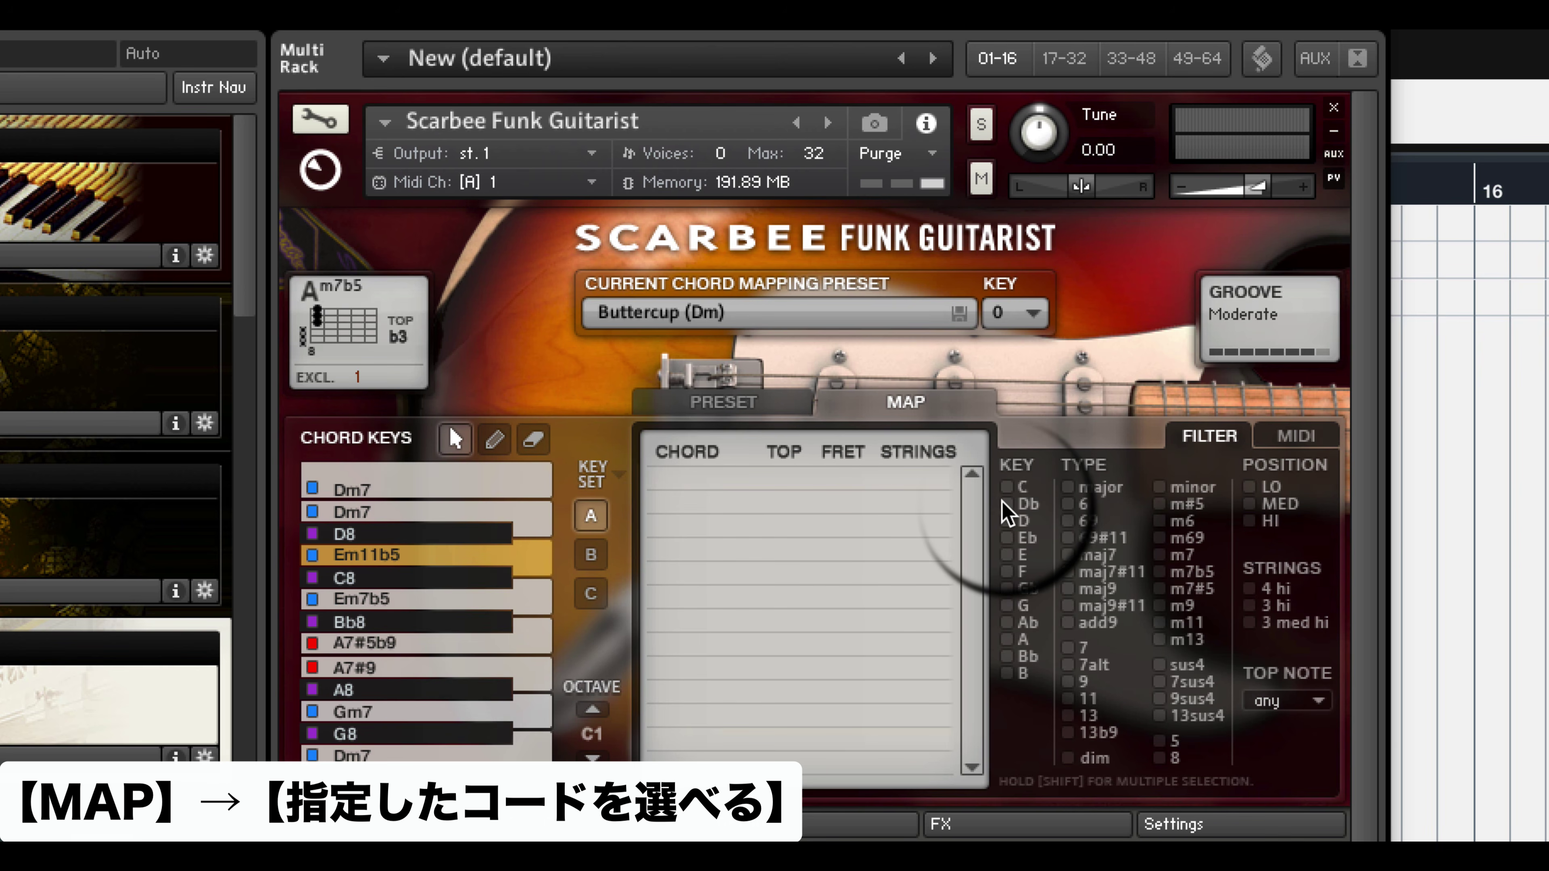
click(1006, 488)
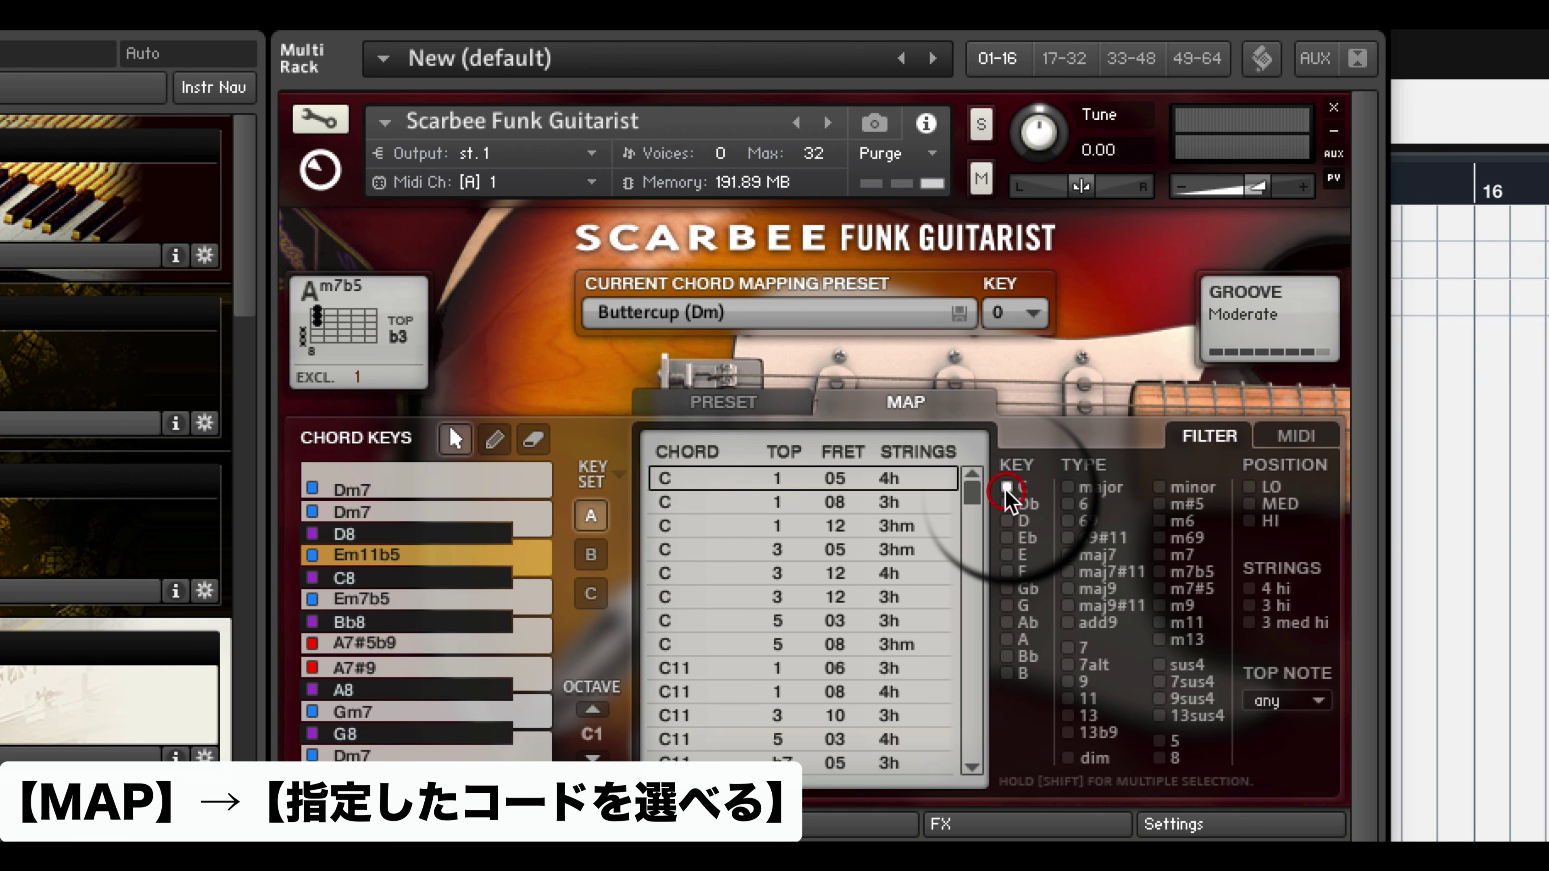
click(1068, 589)
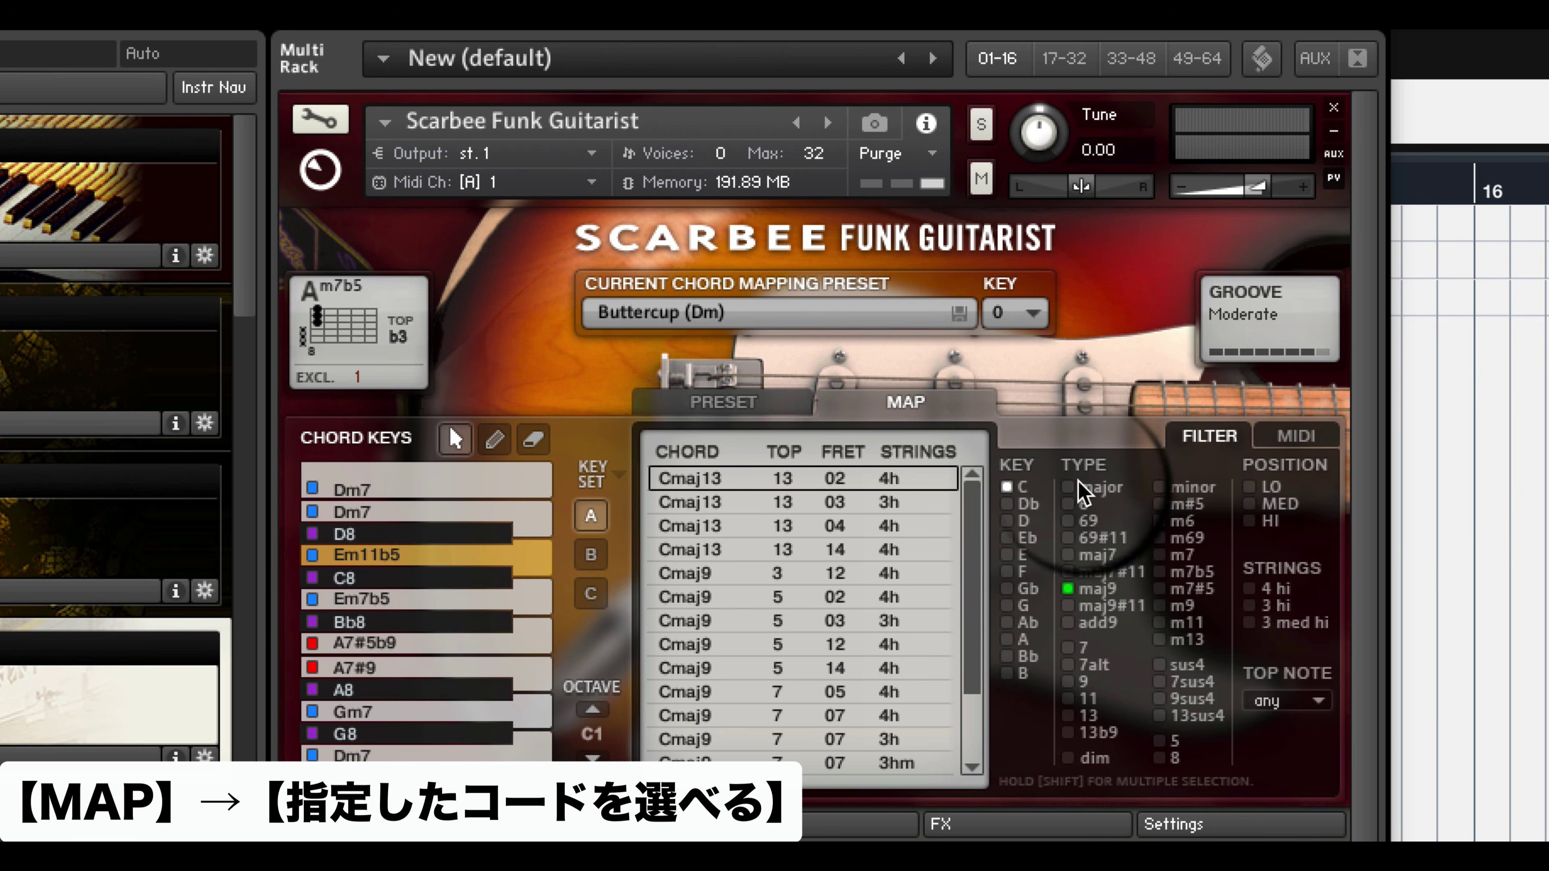
click(927, 551)
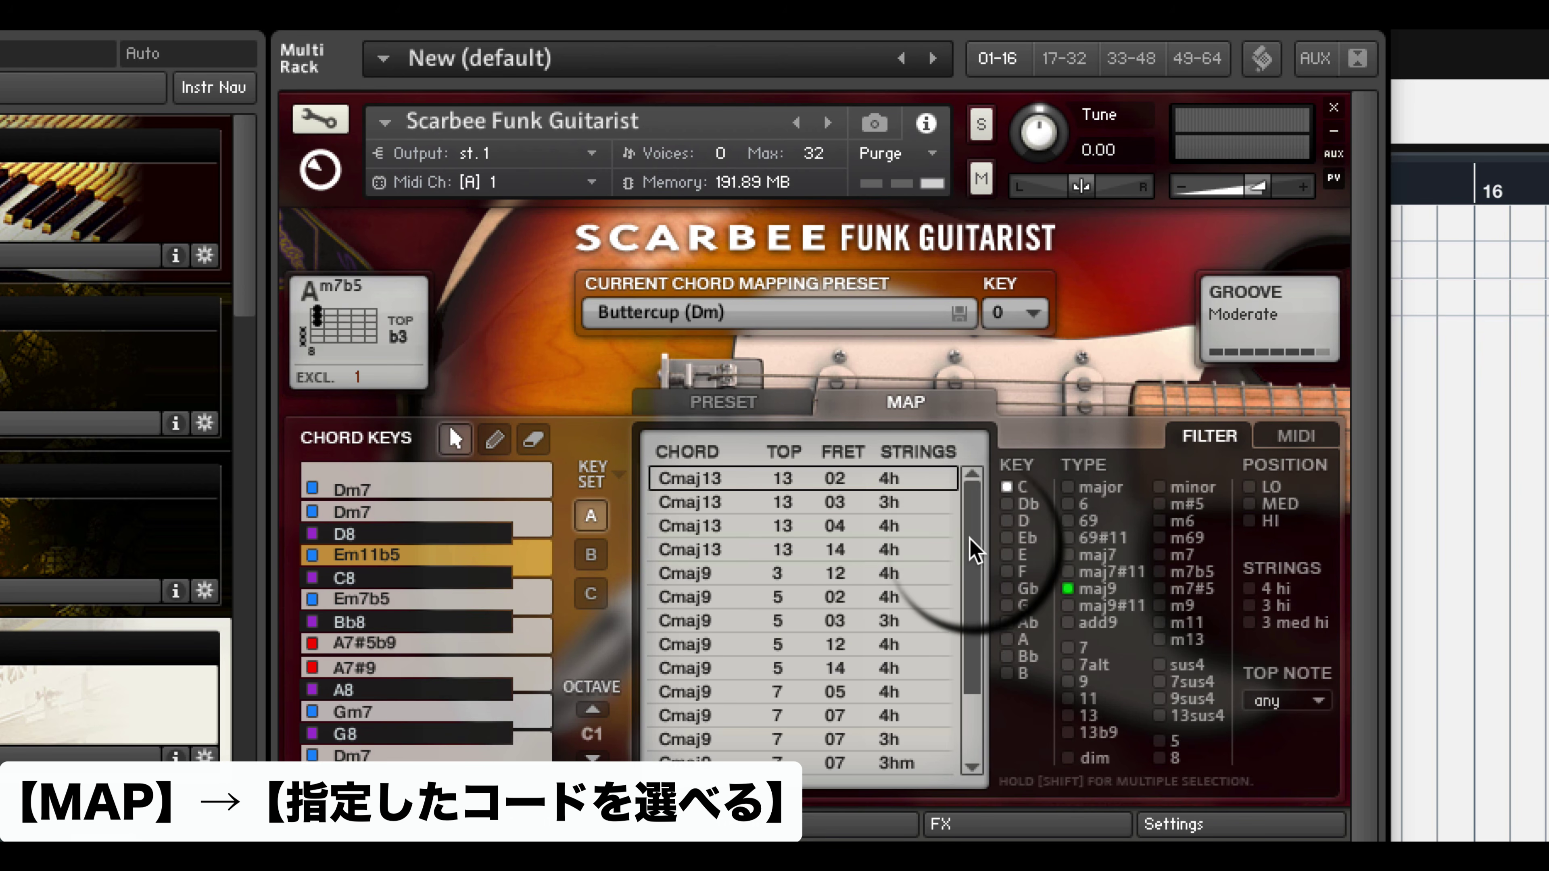
click(972, 458)
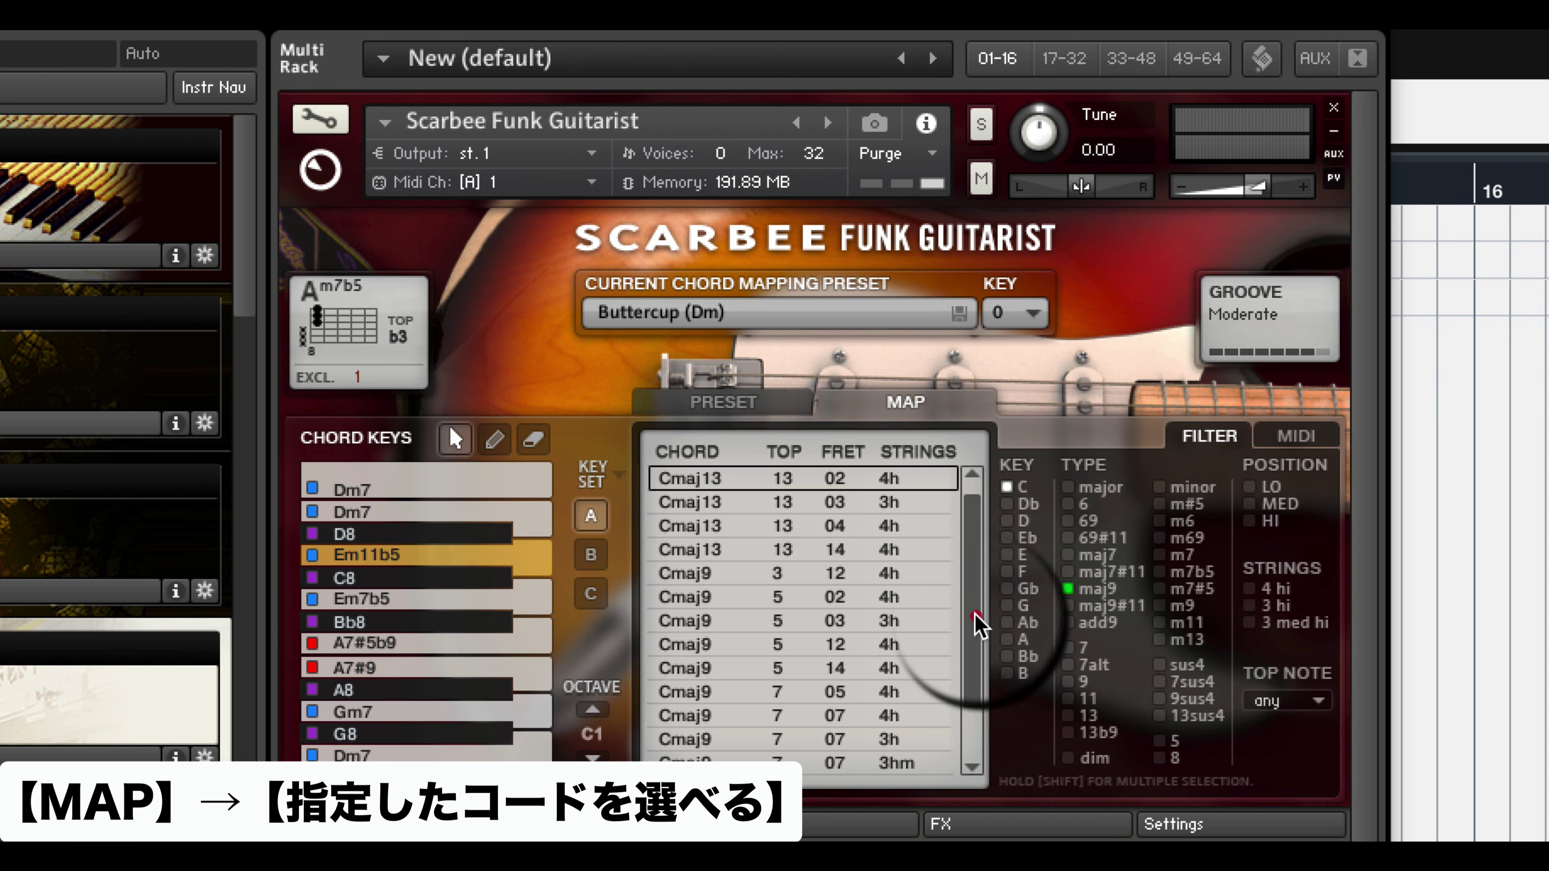
click(974, 465)
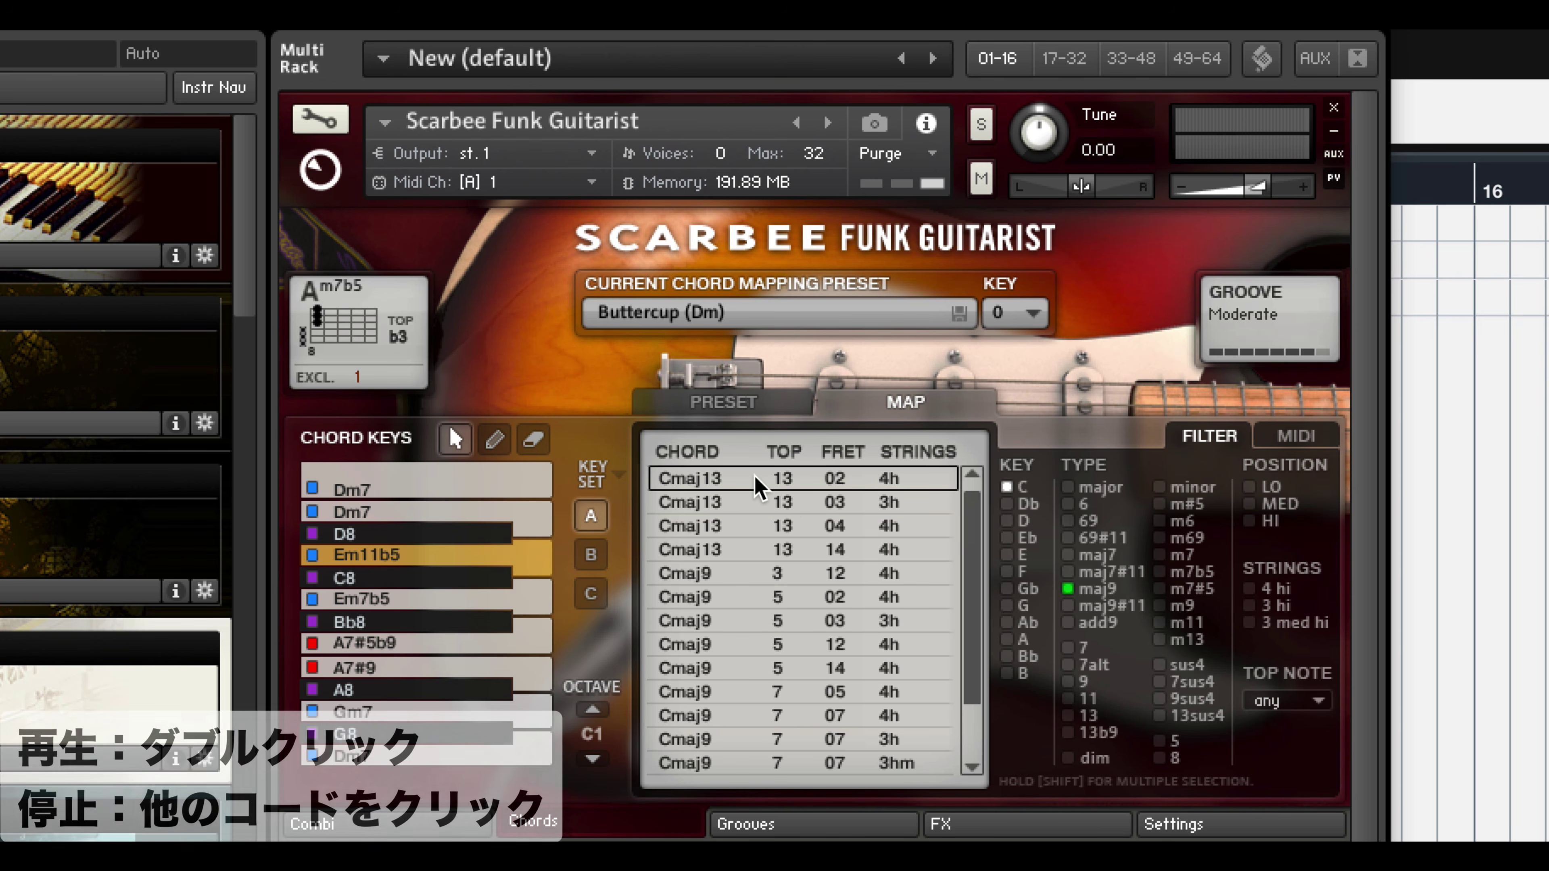
Audition the Cmaj13 voicings at frets 02, 03 and 14 to compare their fret positions
double_click(697, 481)
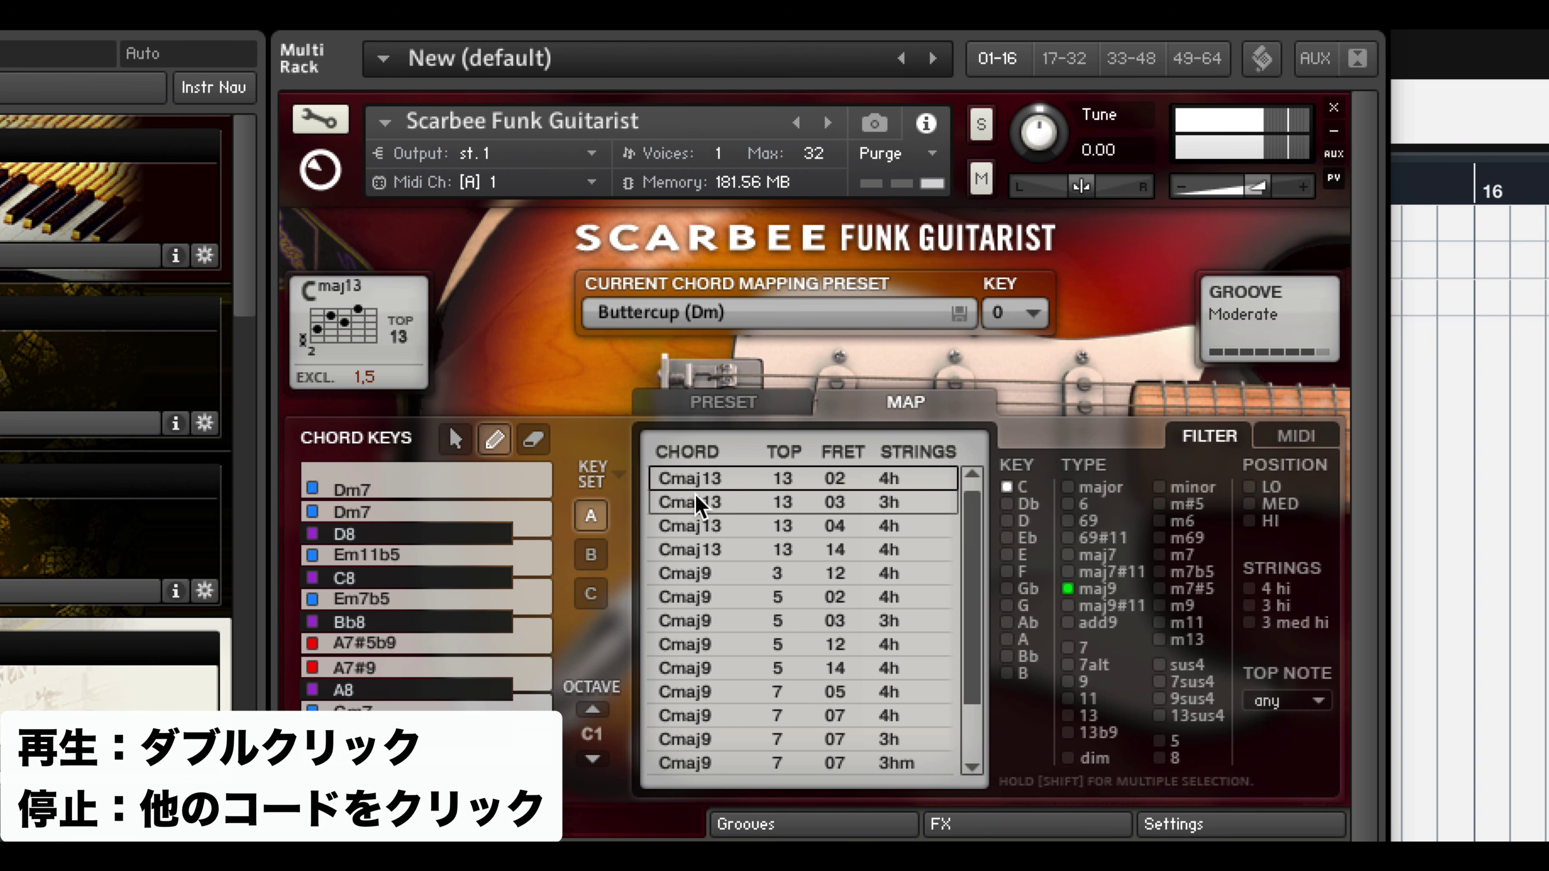
click(695, 494)
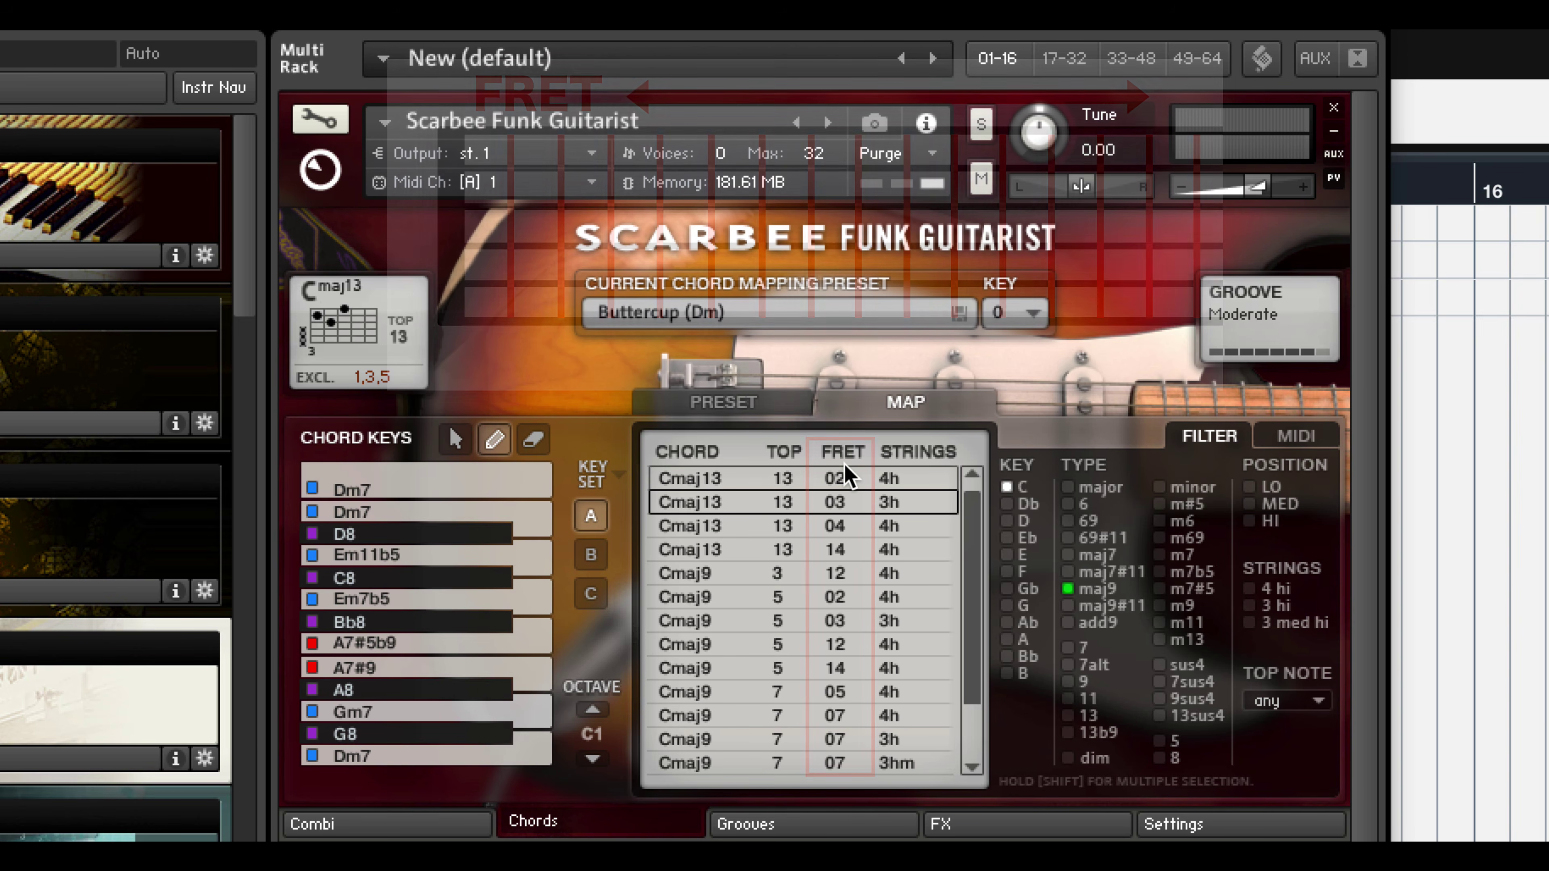
click(831, 556)
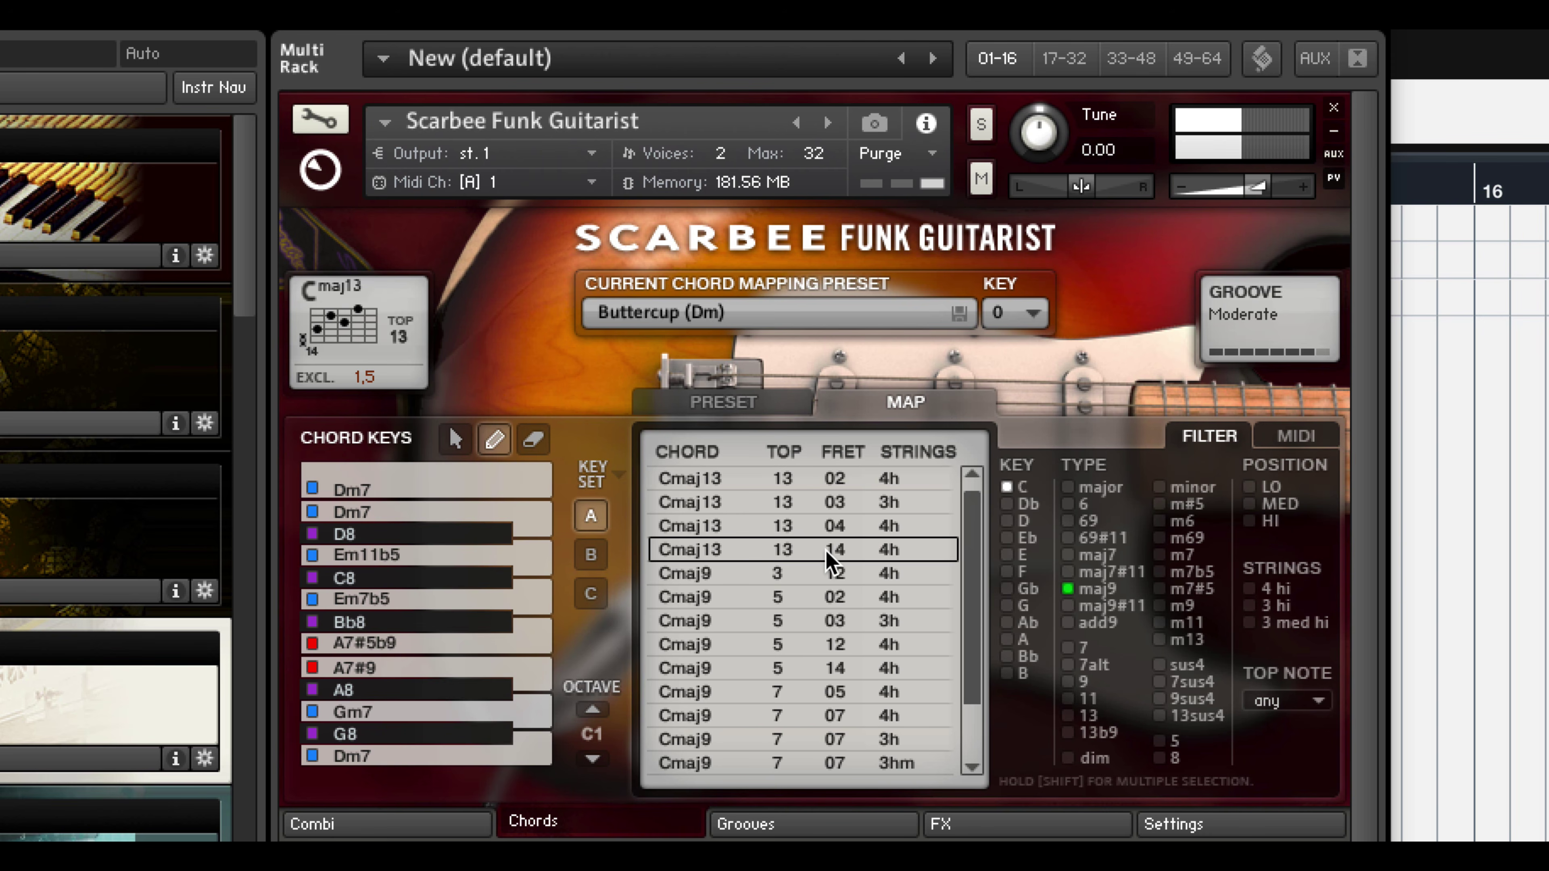
click(830, 476)
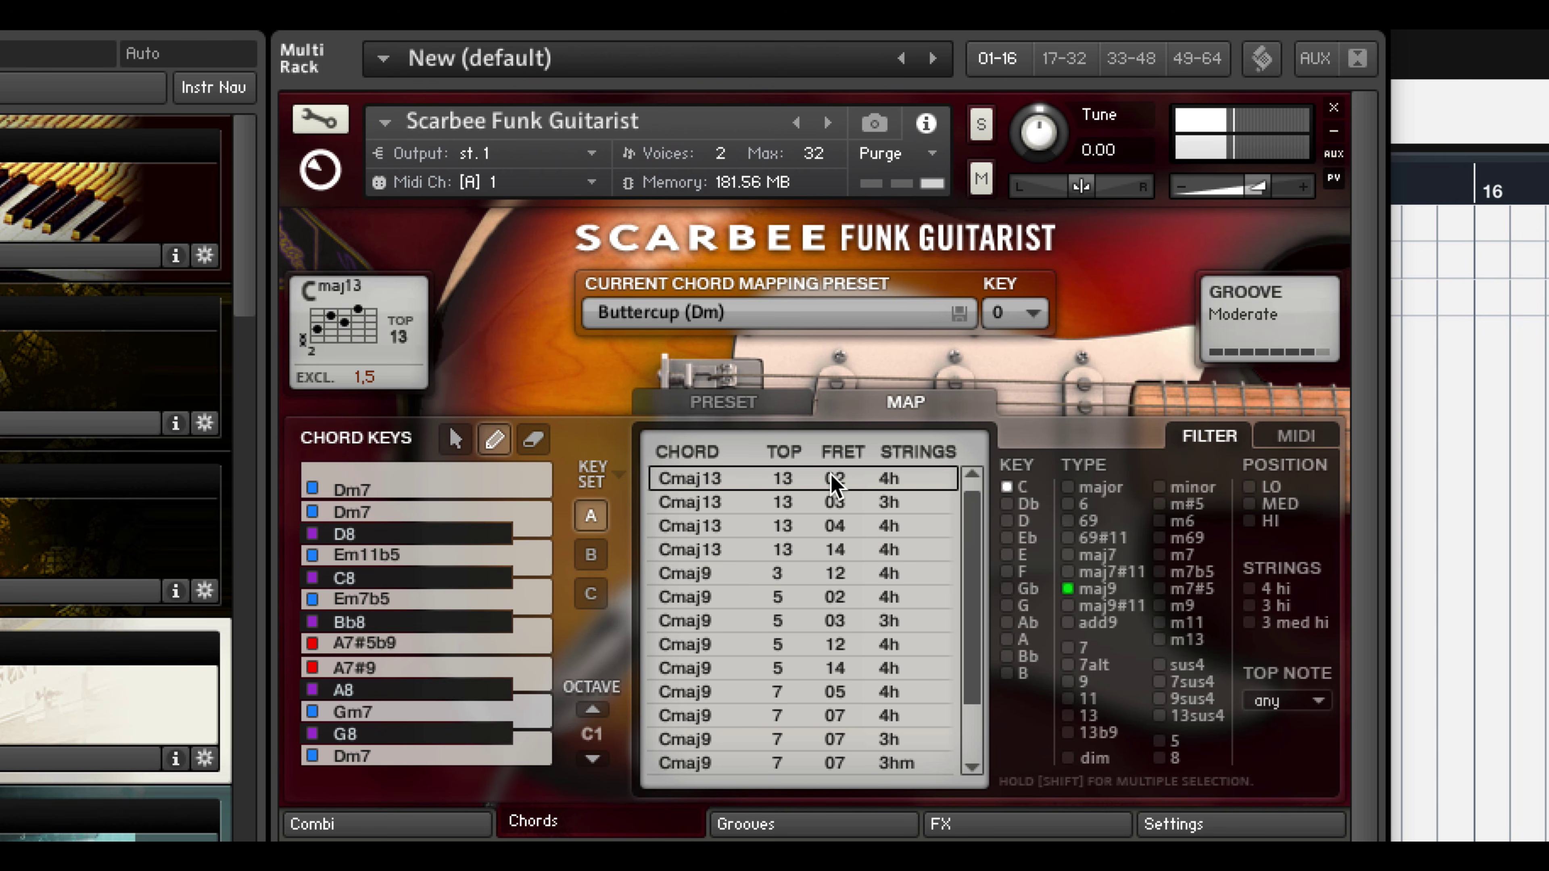
click(834, 501)
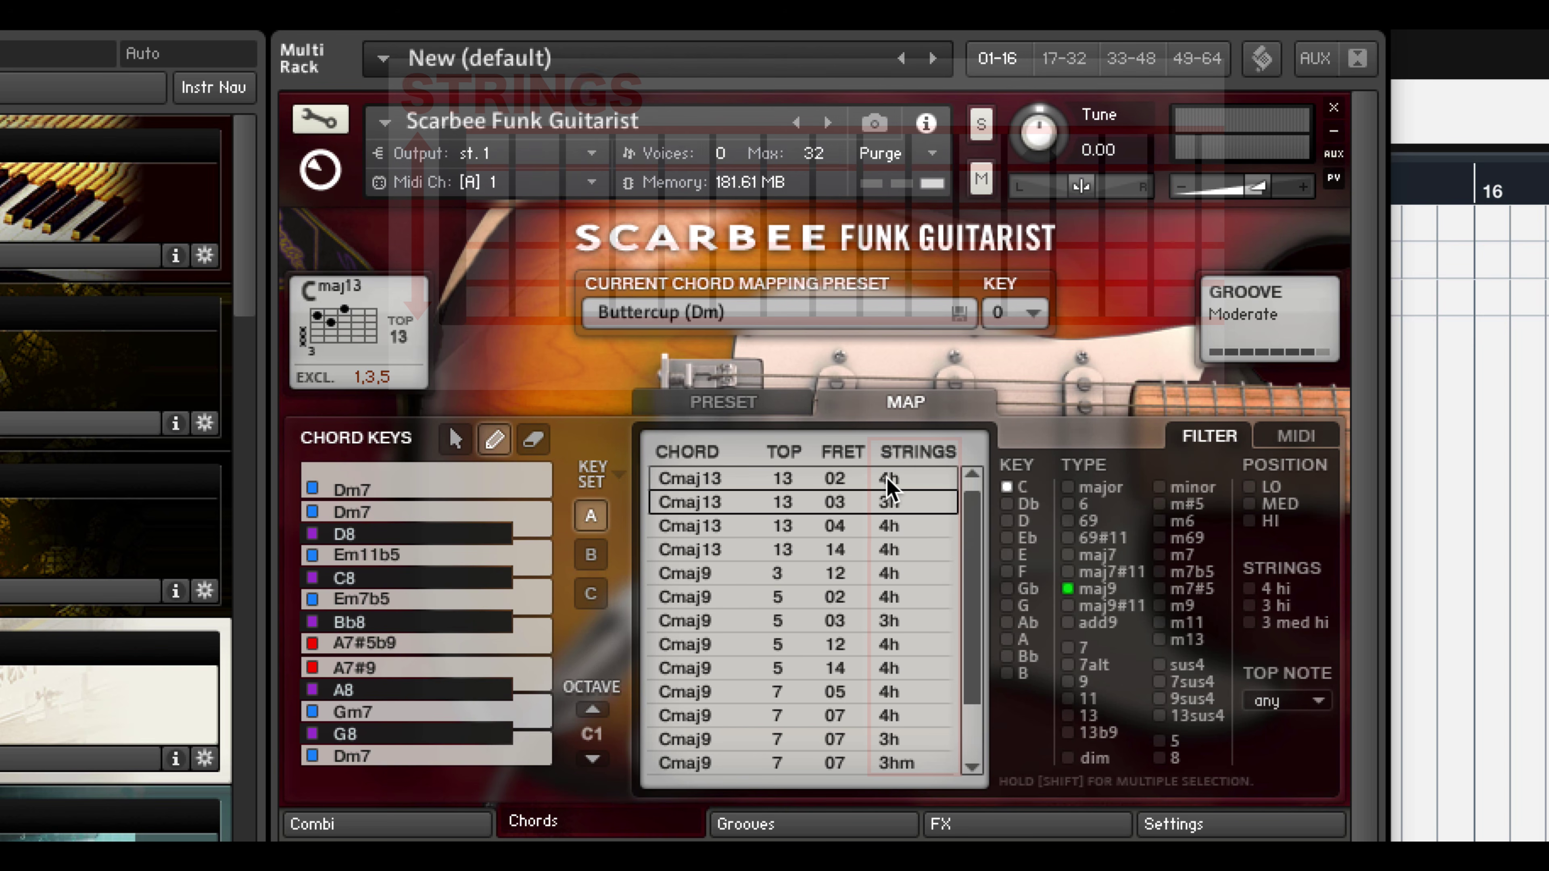
Compare the 4h and 3h string settings by auditioning the Cmaj13 voicings at frets 02, 03 and 04
click(902, 479)
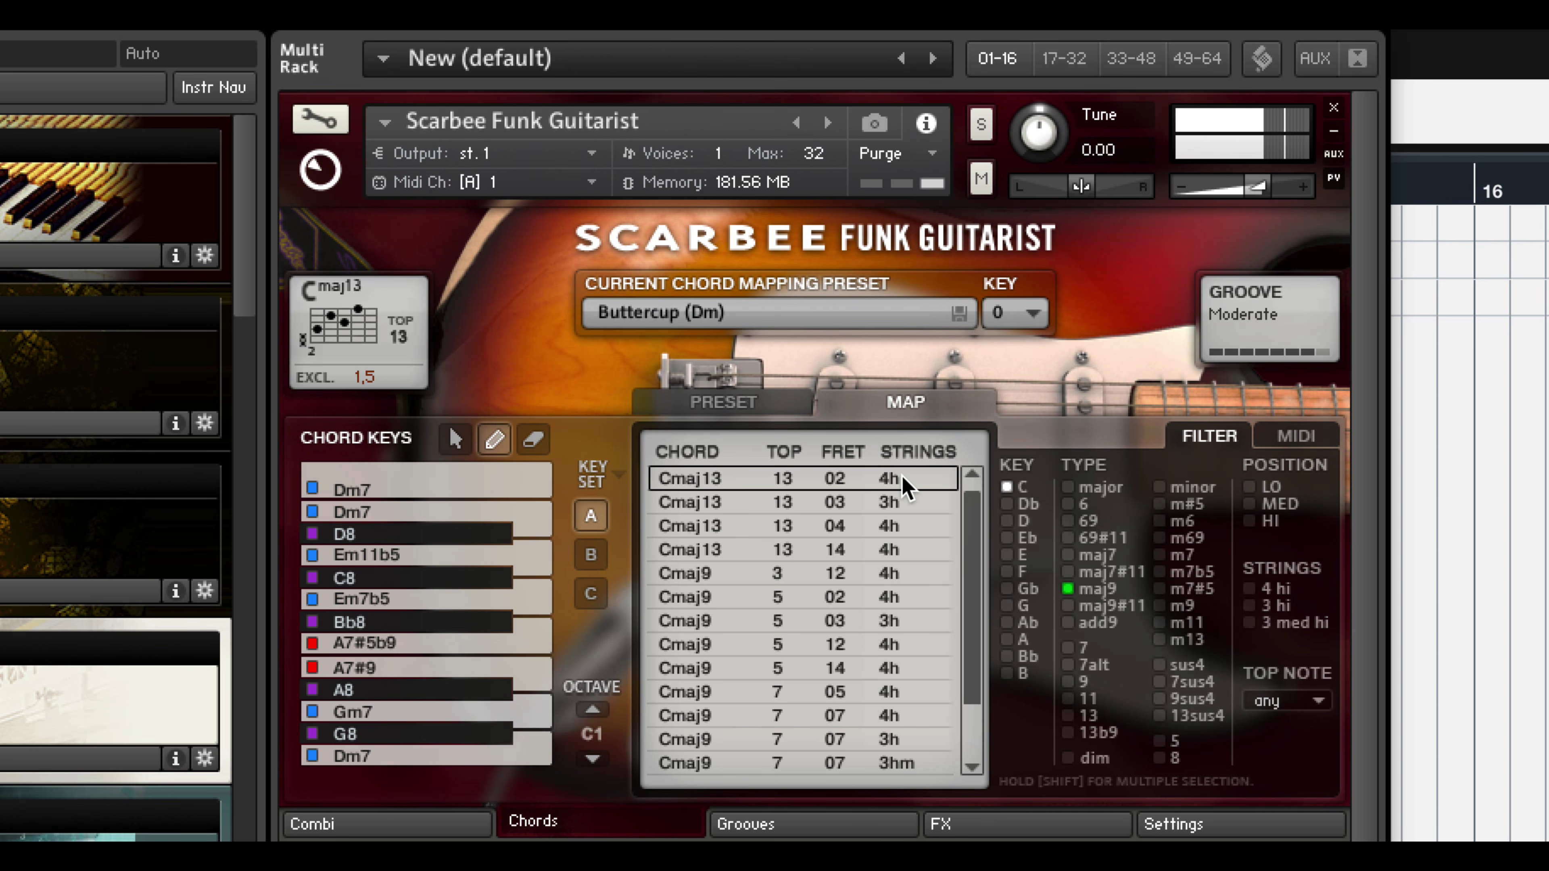
click(898, 503)
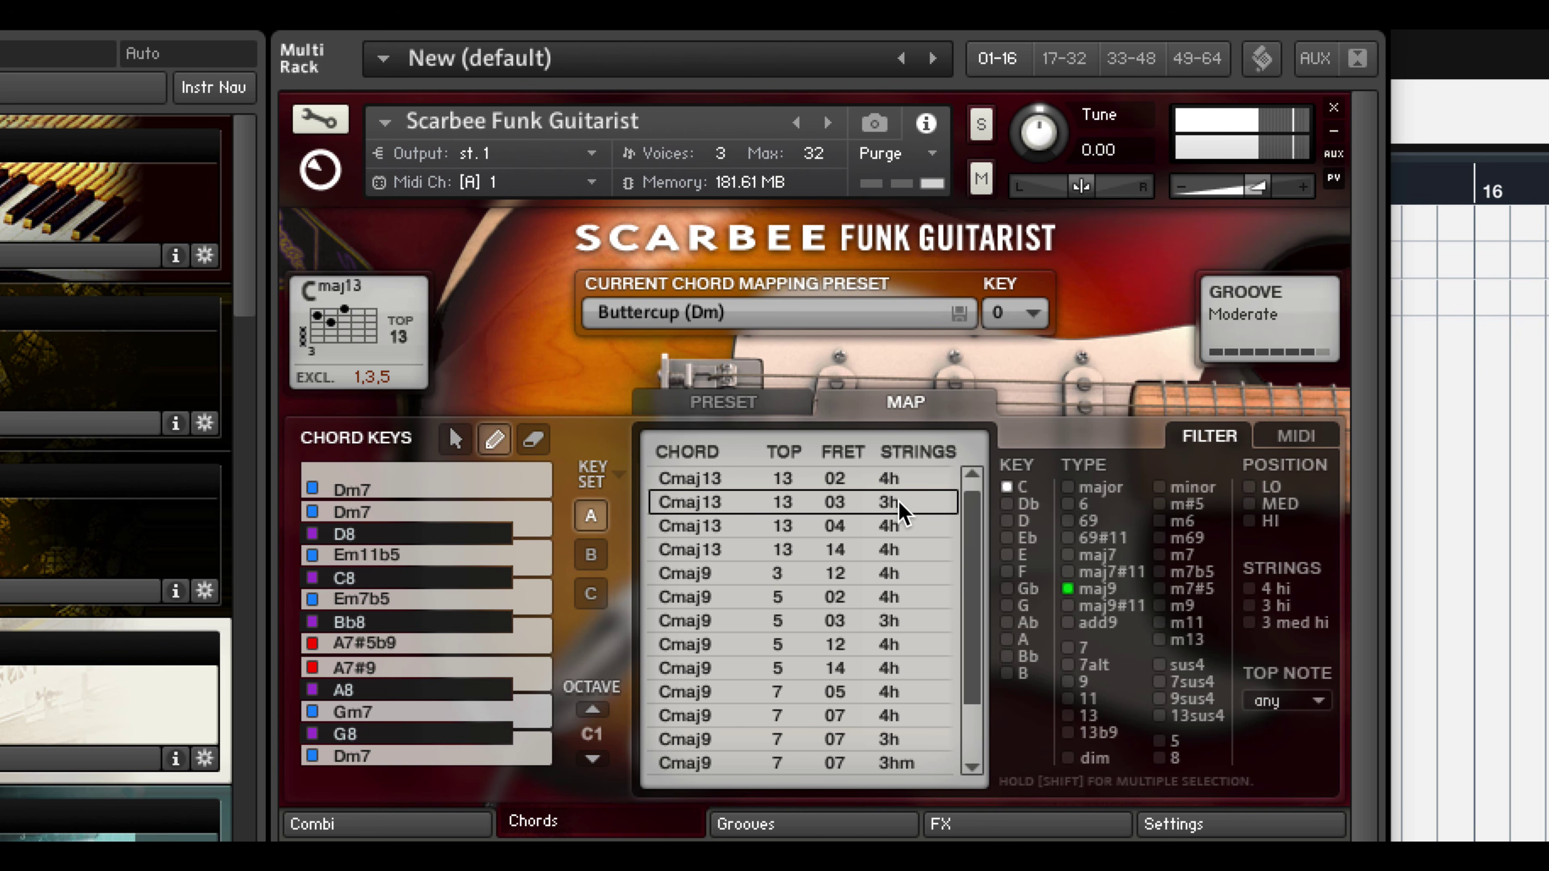
click(914, 524)
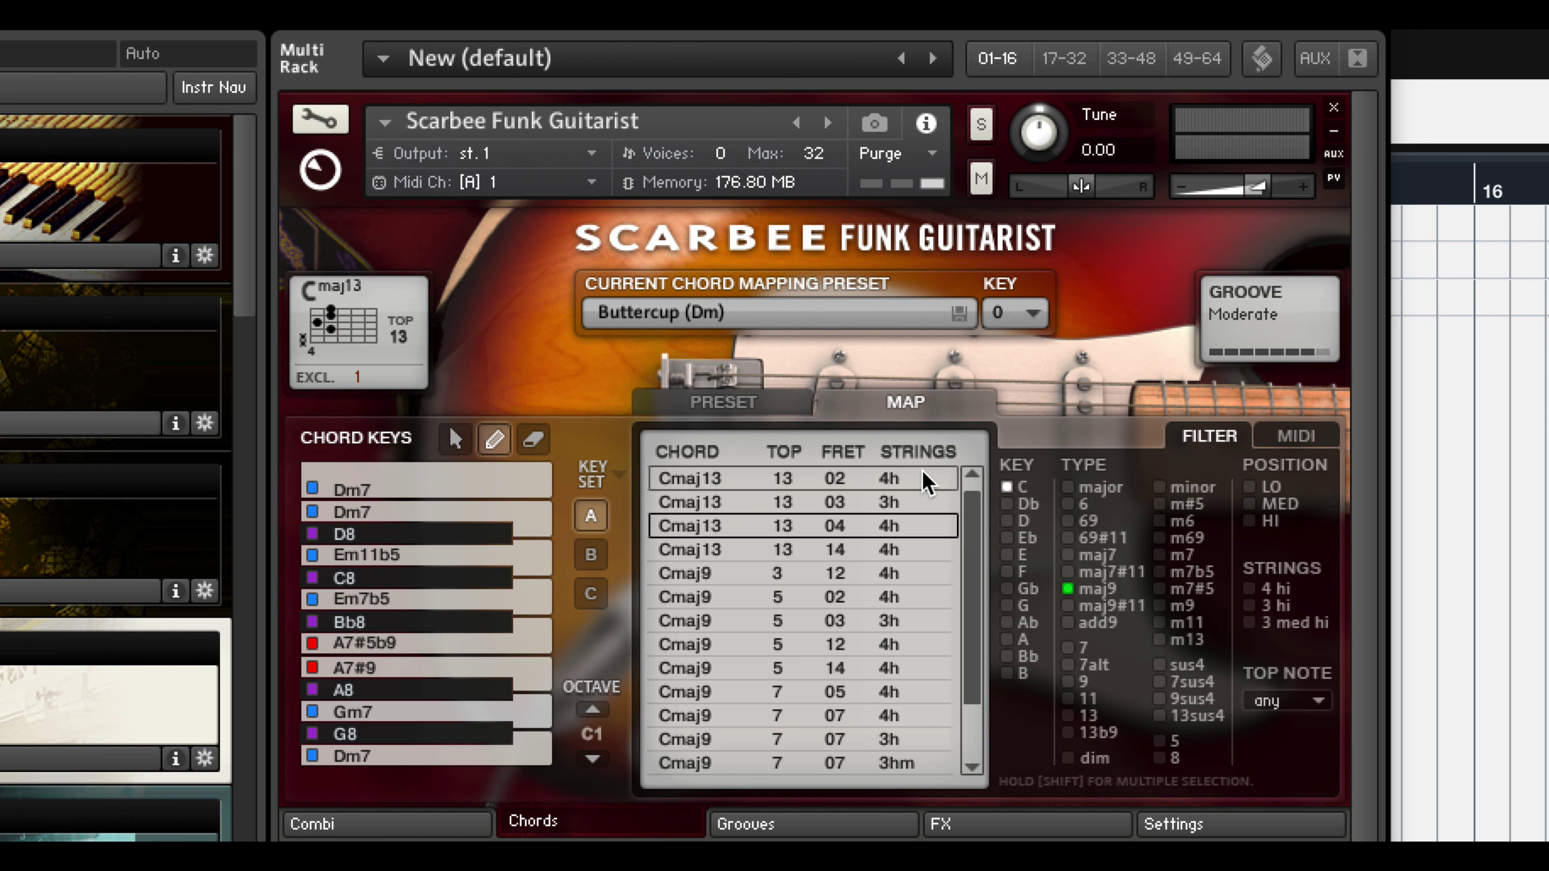
Assign the Cmaj9 voicing with top note 7, fret 07 and 4h strings to the uppermost Ebmaj7 key in octave C2, and play it
scroll(812, 671, down, 1)
click(811, 692)
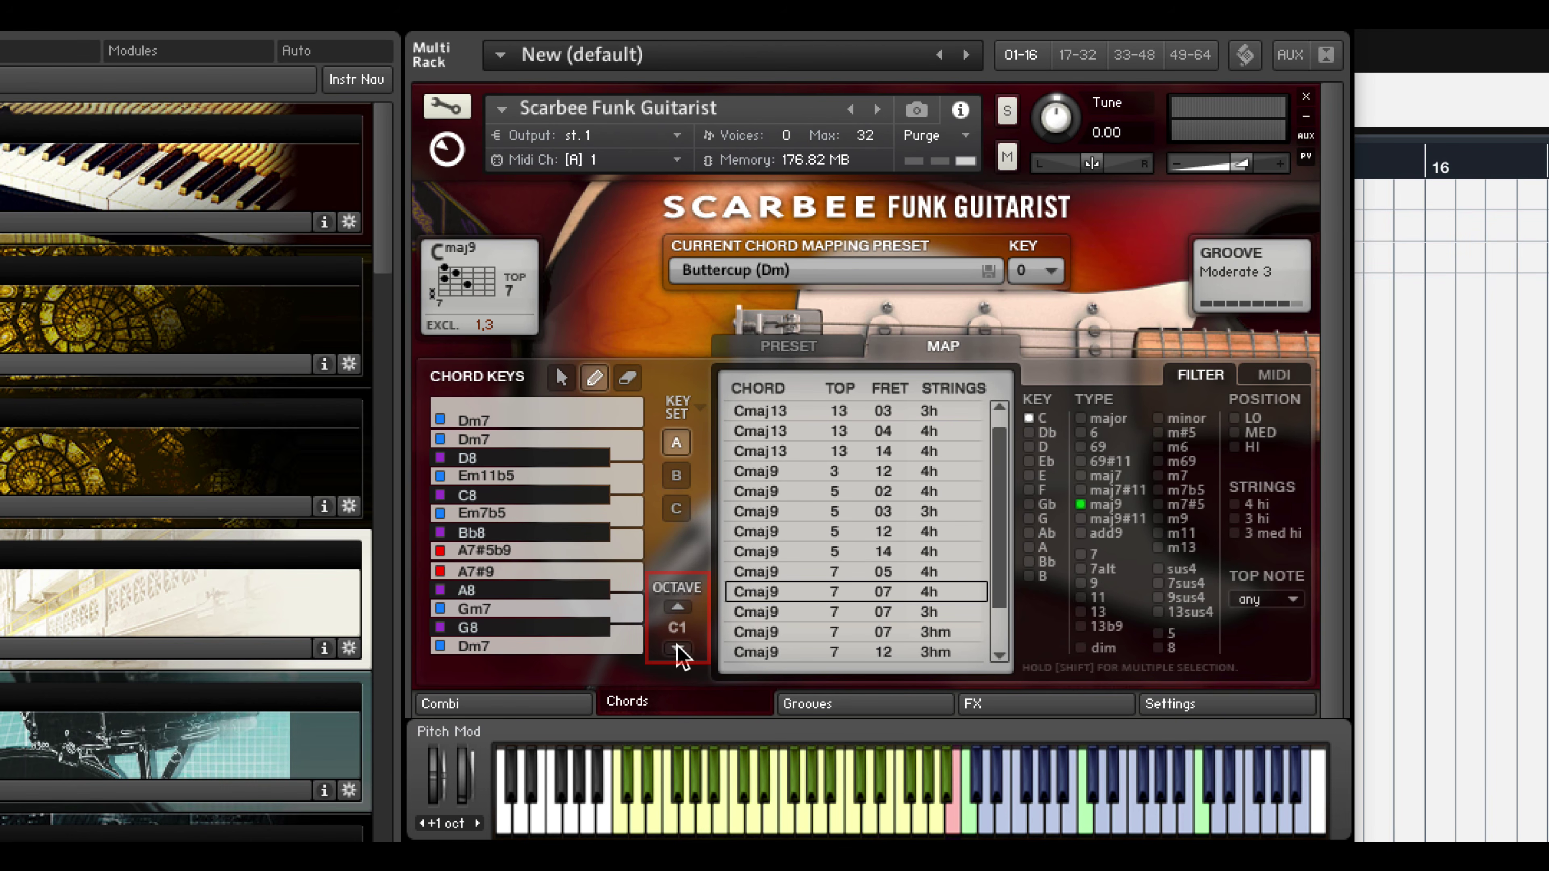
click(677, 607)
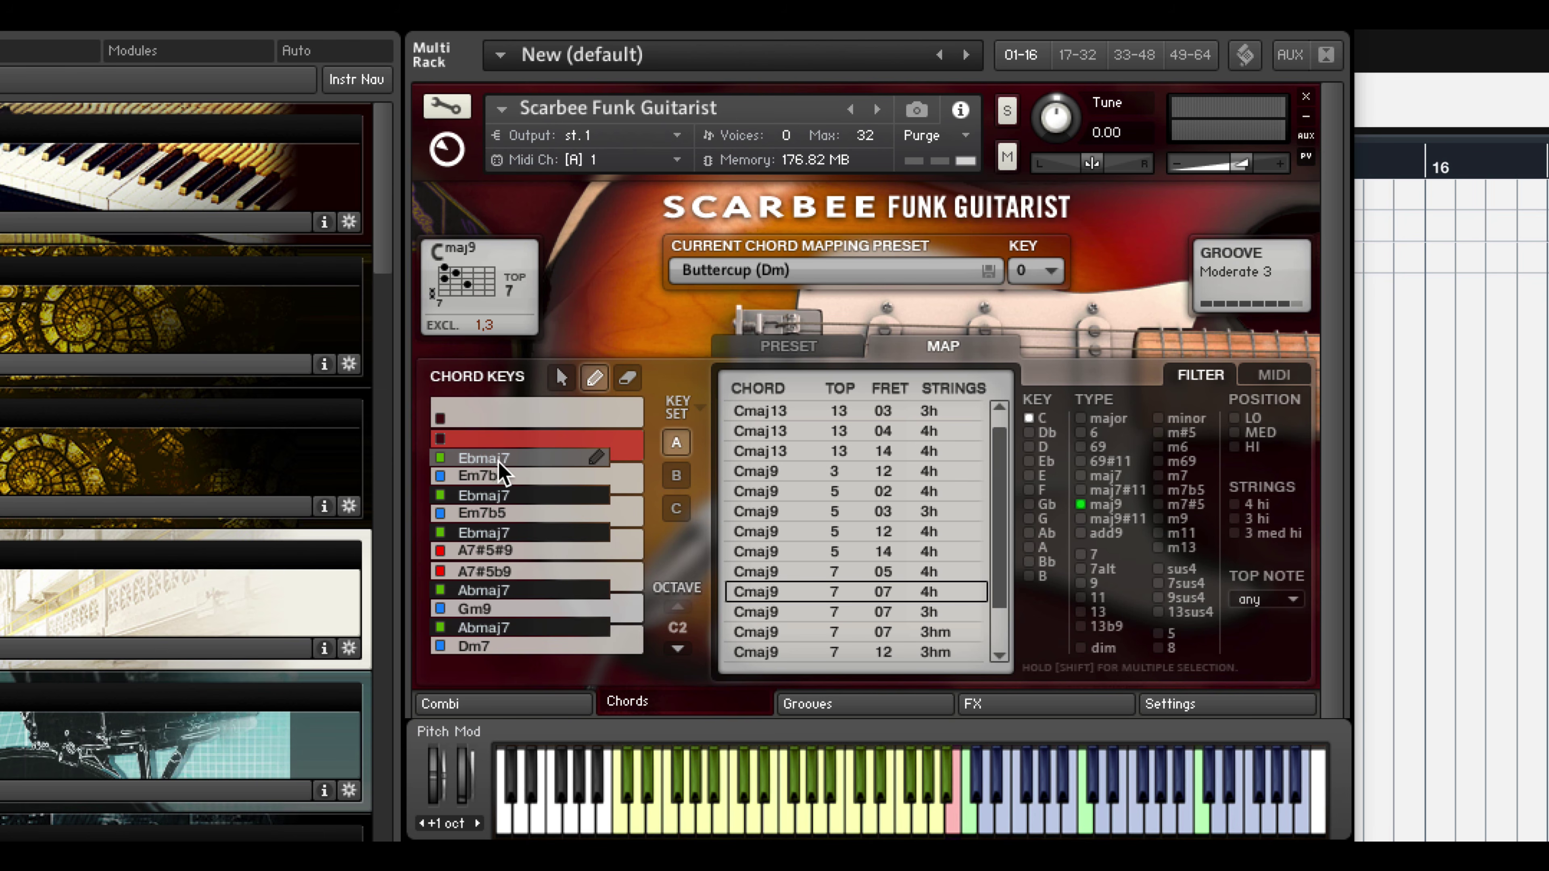
click(765, 592)
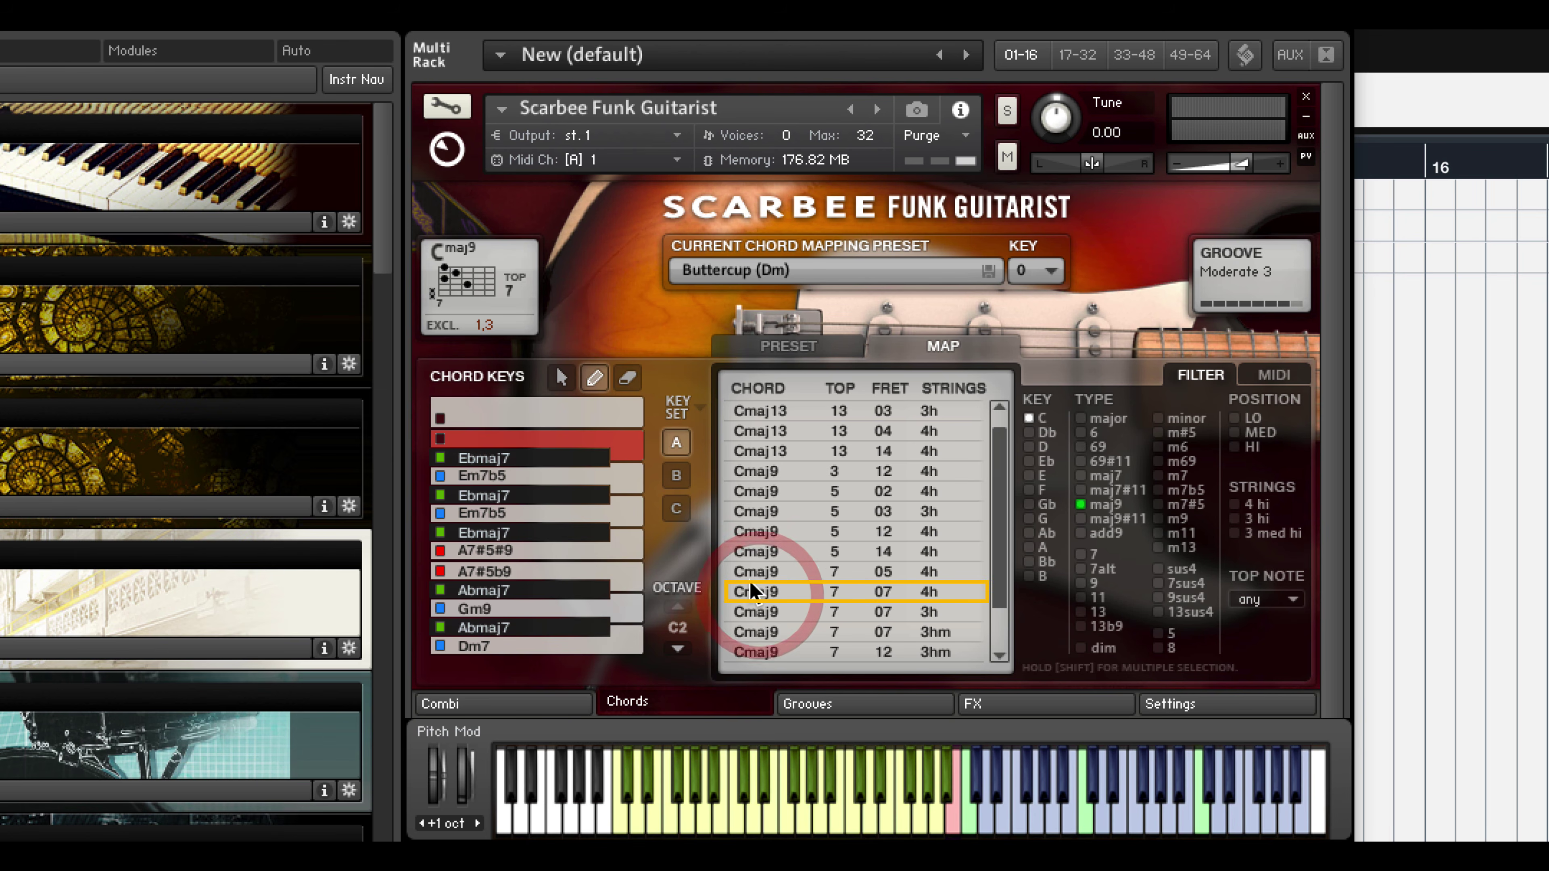
click(598, 457)
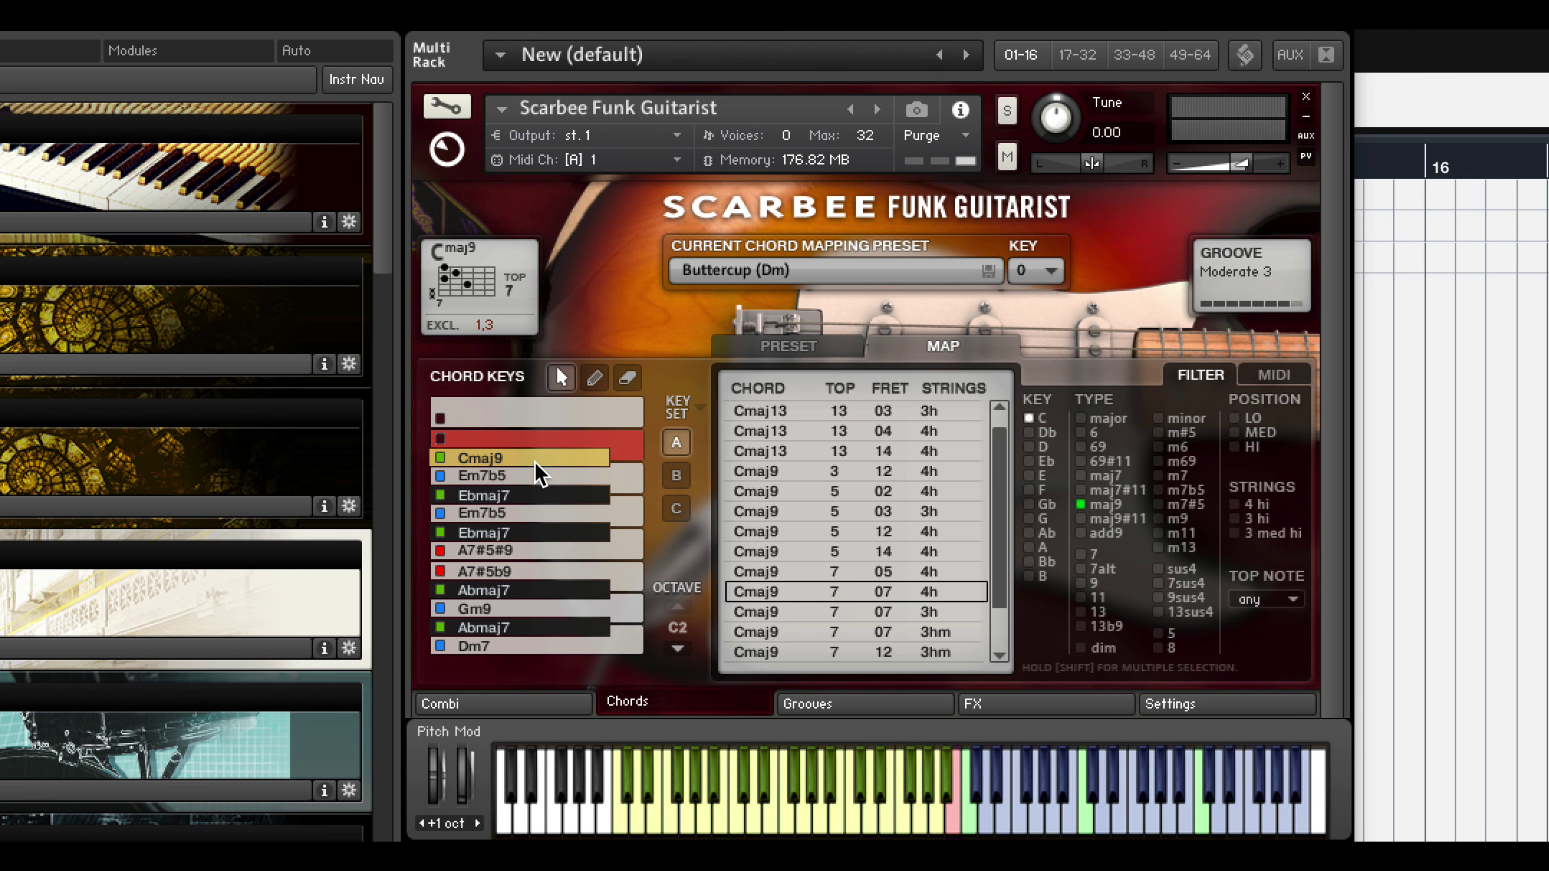
click(946, 788)
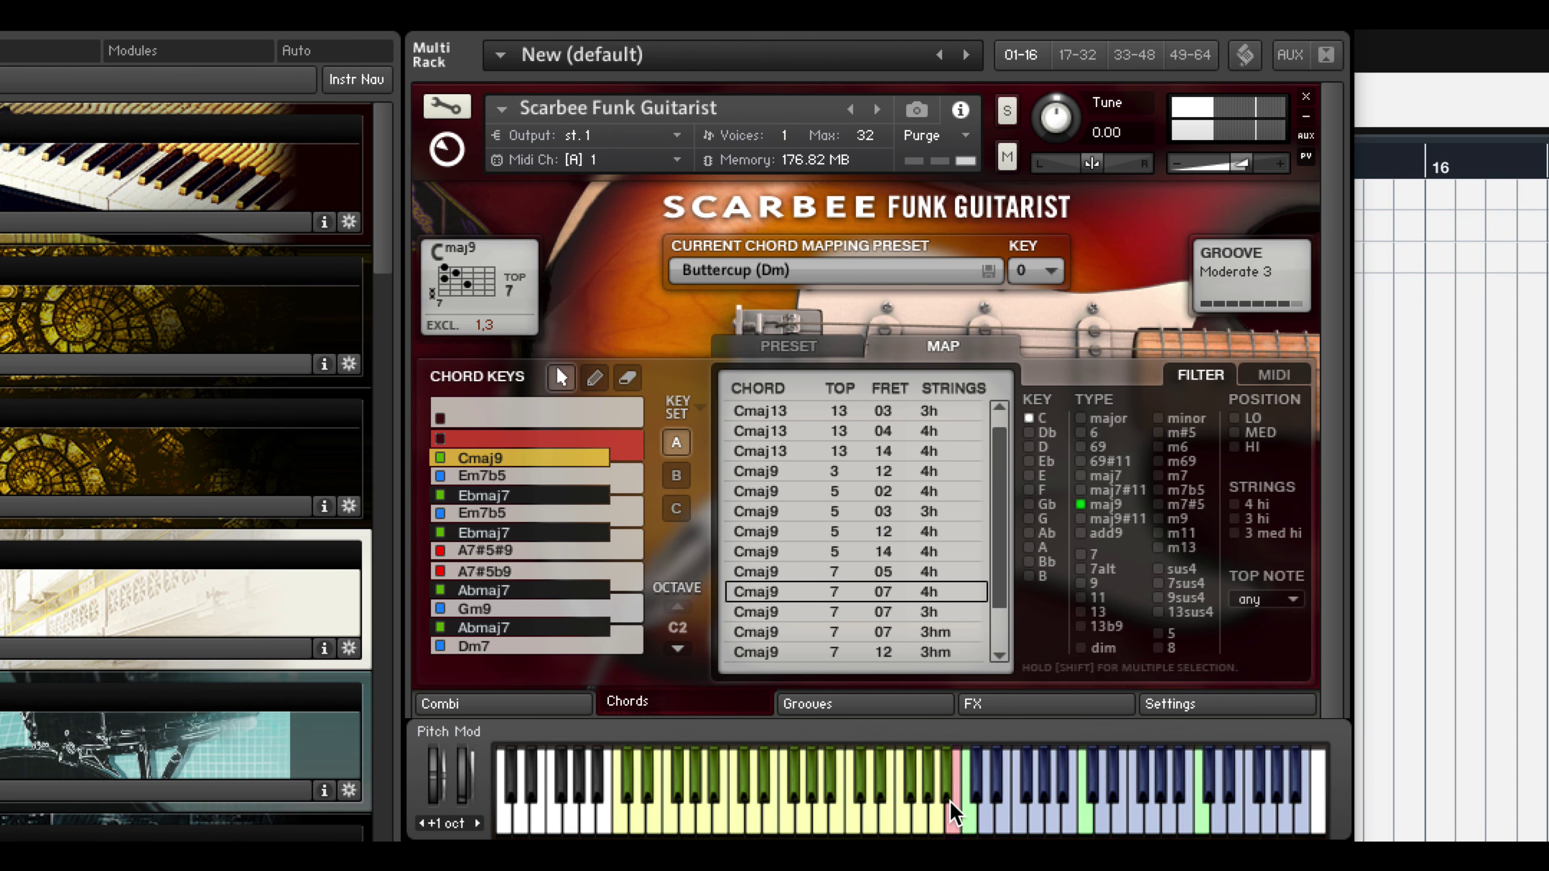
click(945, 793)
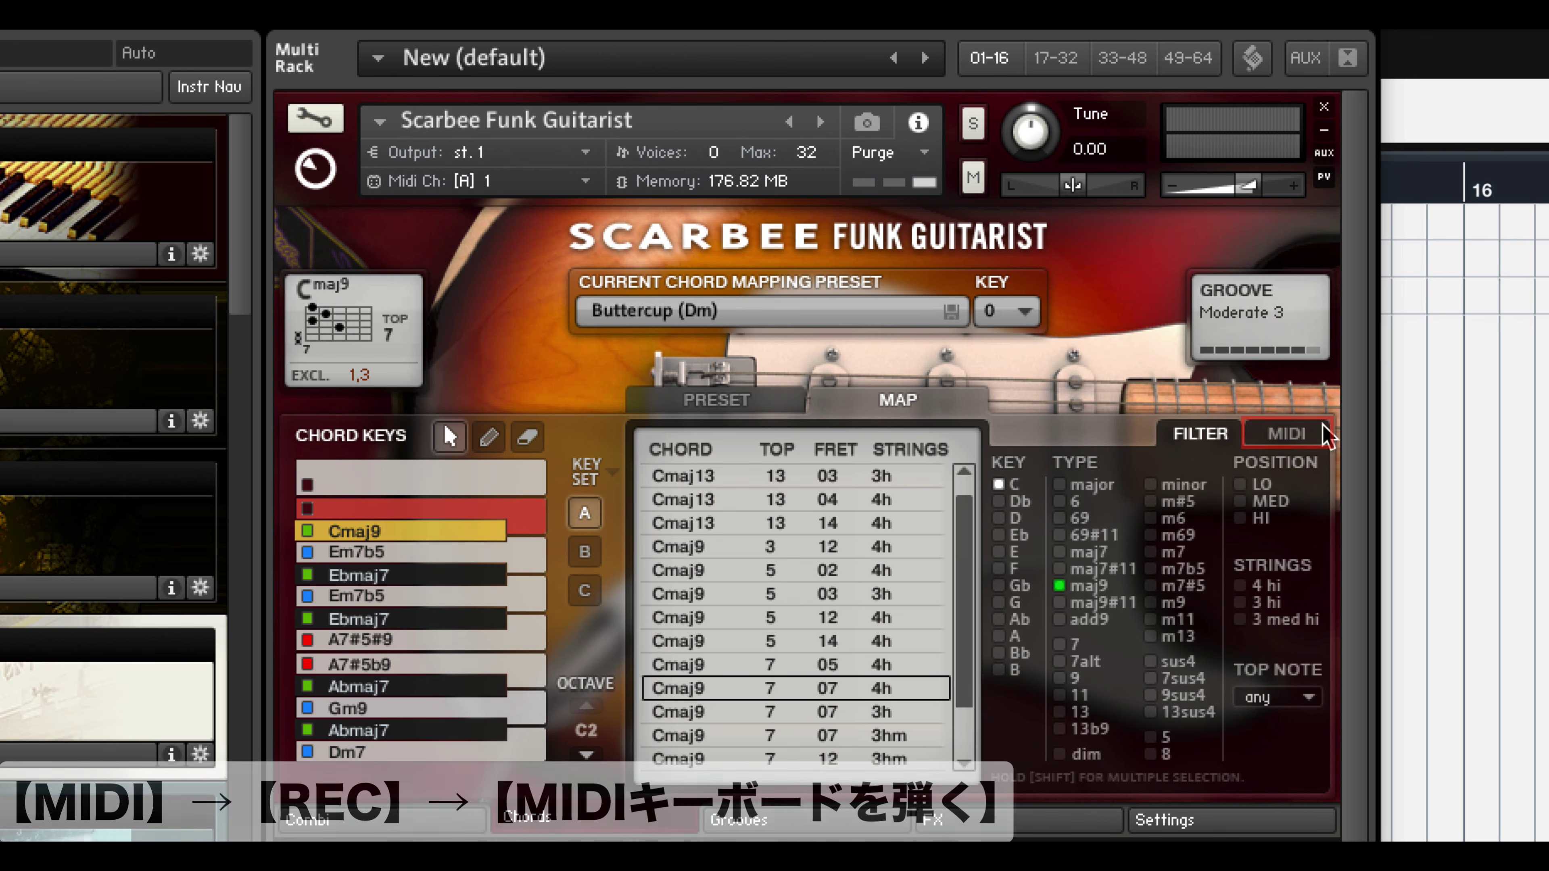
Record chords from MIDI input and assign Cadd9 to the Em7b5 chord key directly below Cmaj9
click(1287, 434)
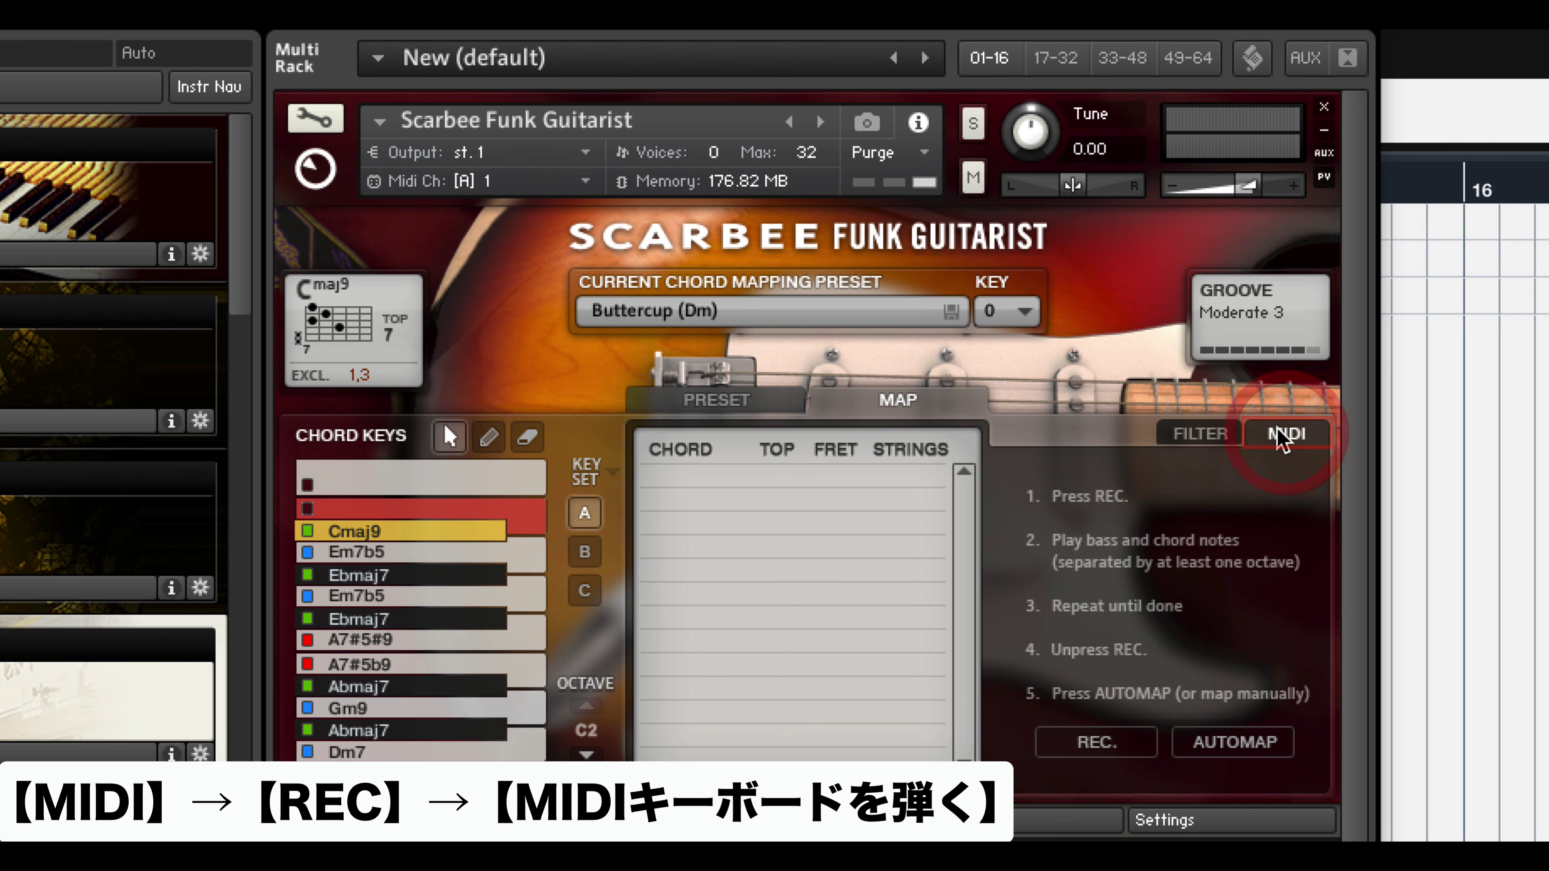
click(1105, 742)
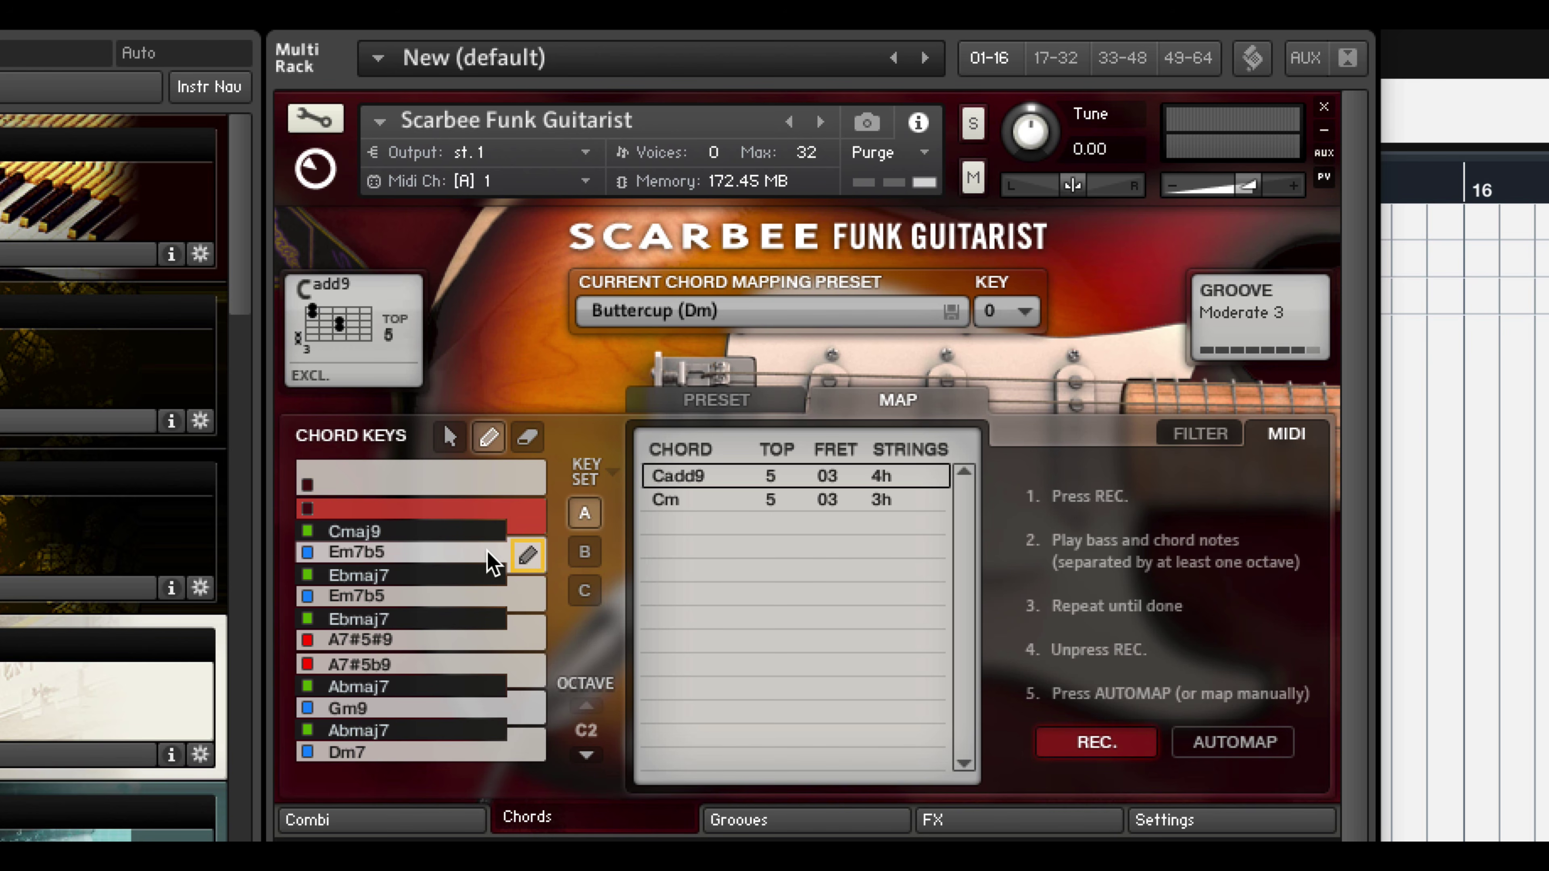
click(528, 557)
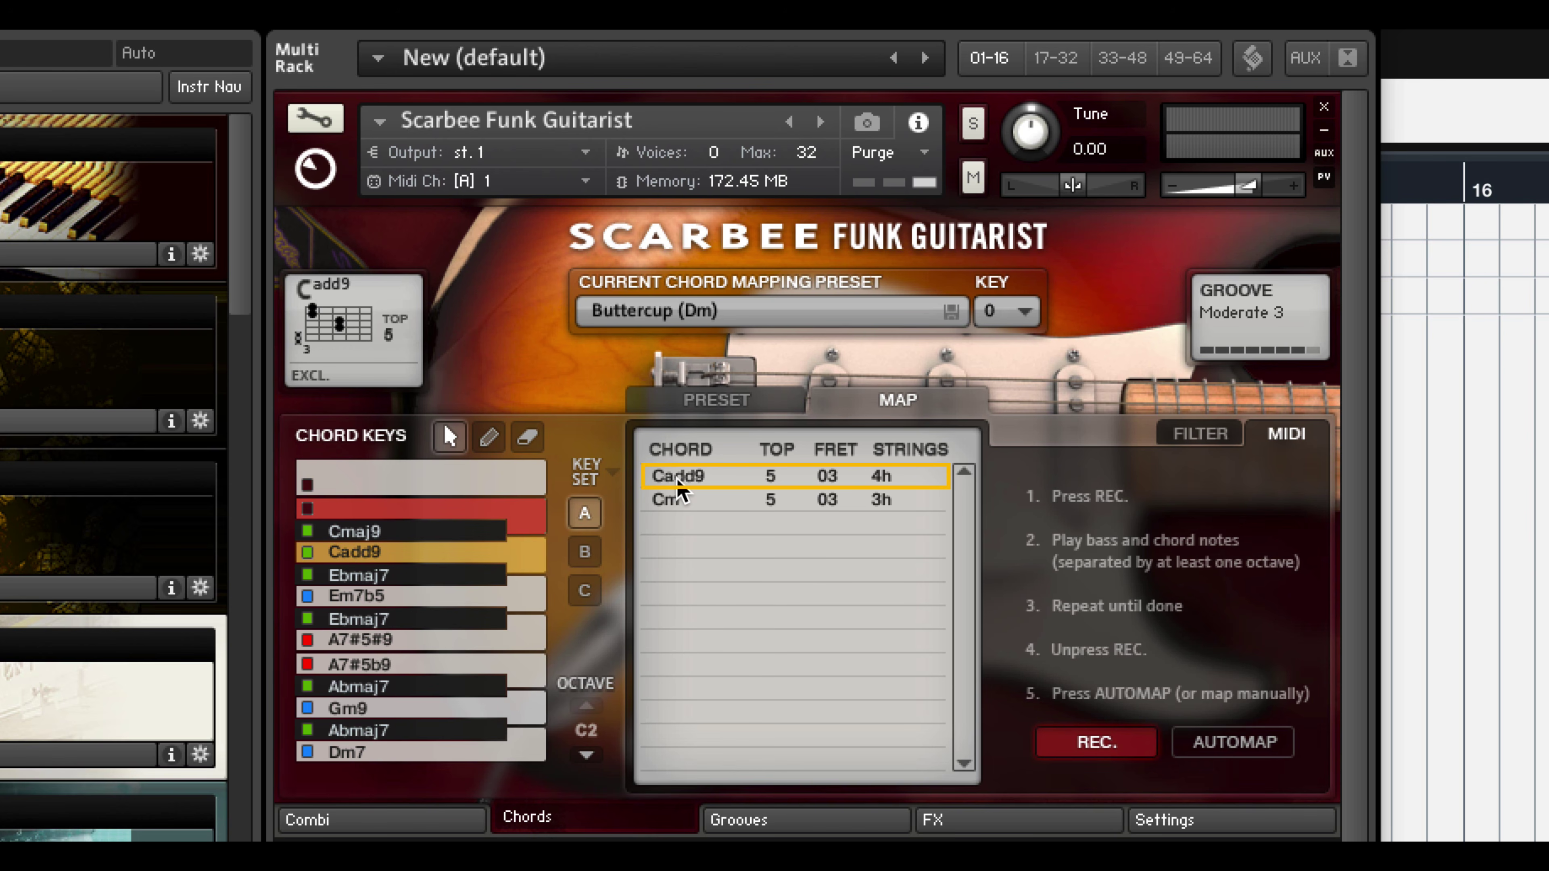
Automap all the recorded MIDI chords onto the chord keys
click(1232, 744)
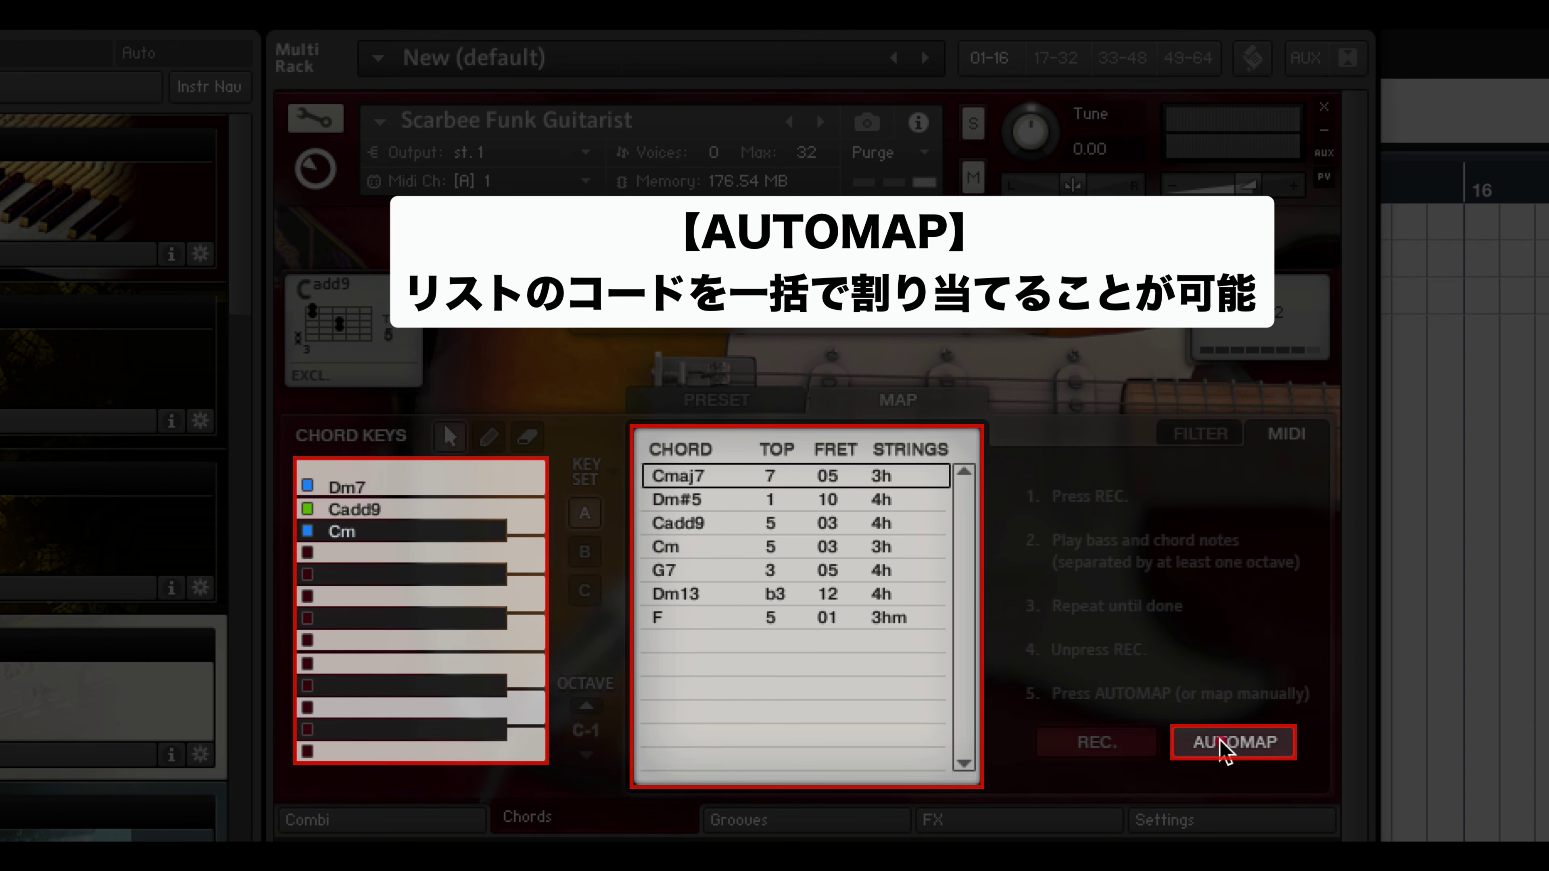
Automap the recorded chord list onto key set A in octave C-1 and play the Dm13 chord key
click(1226, 744)
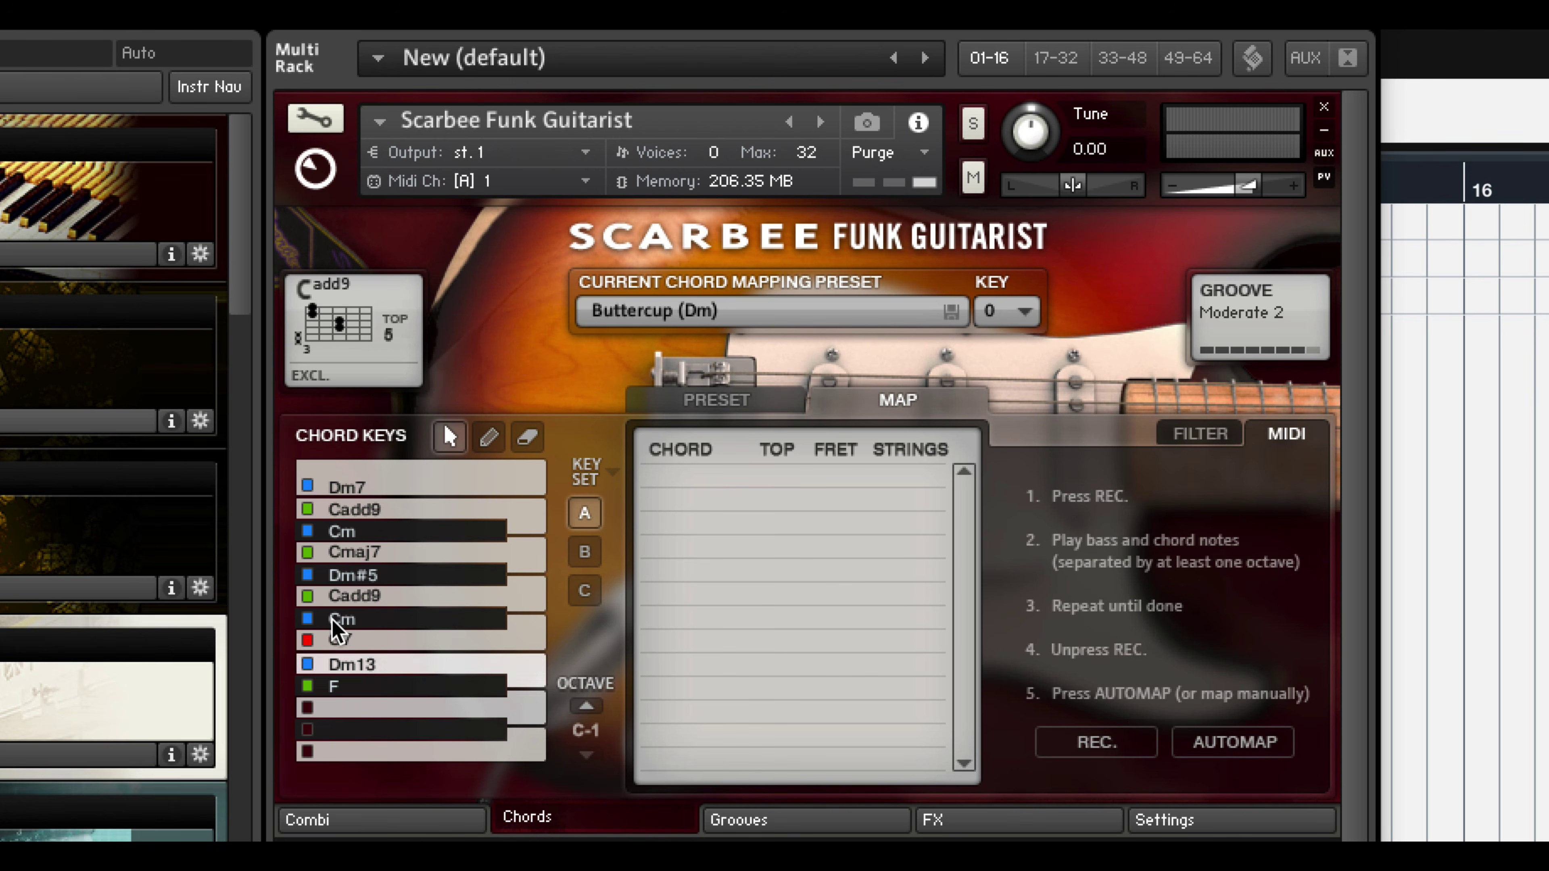
click(410, 662)
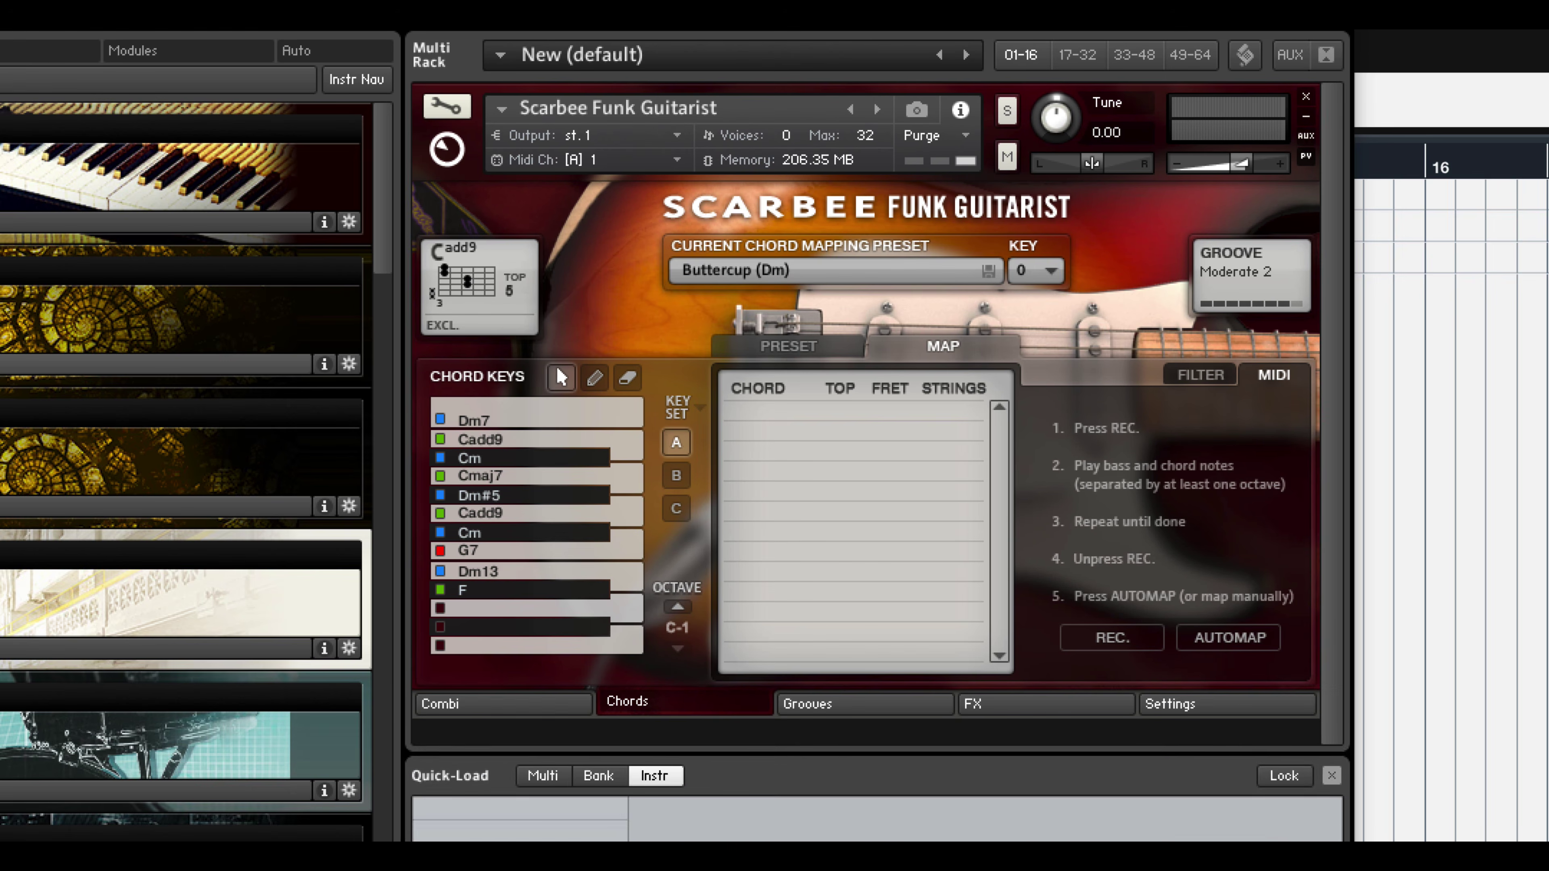
Show the on-screen keyboard, then record C13, Cm, C69 and D13 from MIDI input and automap them to key set B
key(F3)
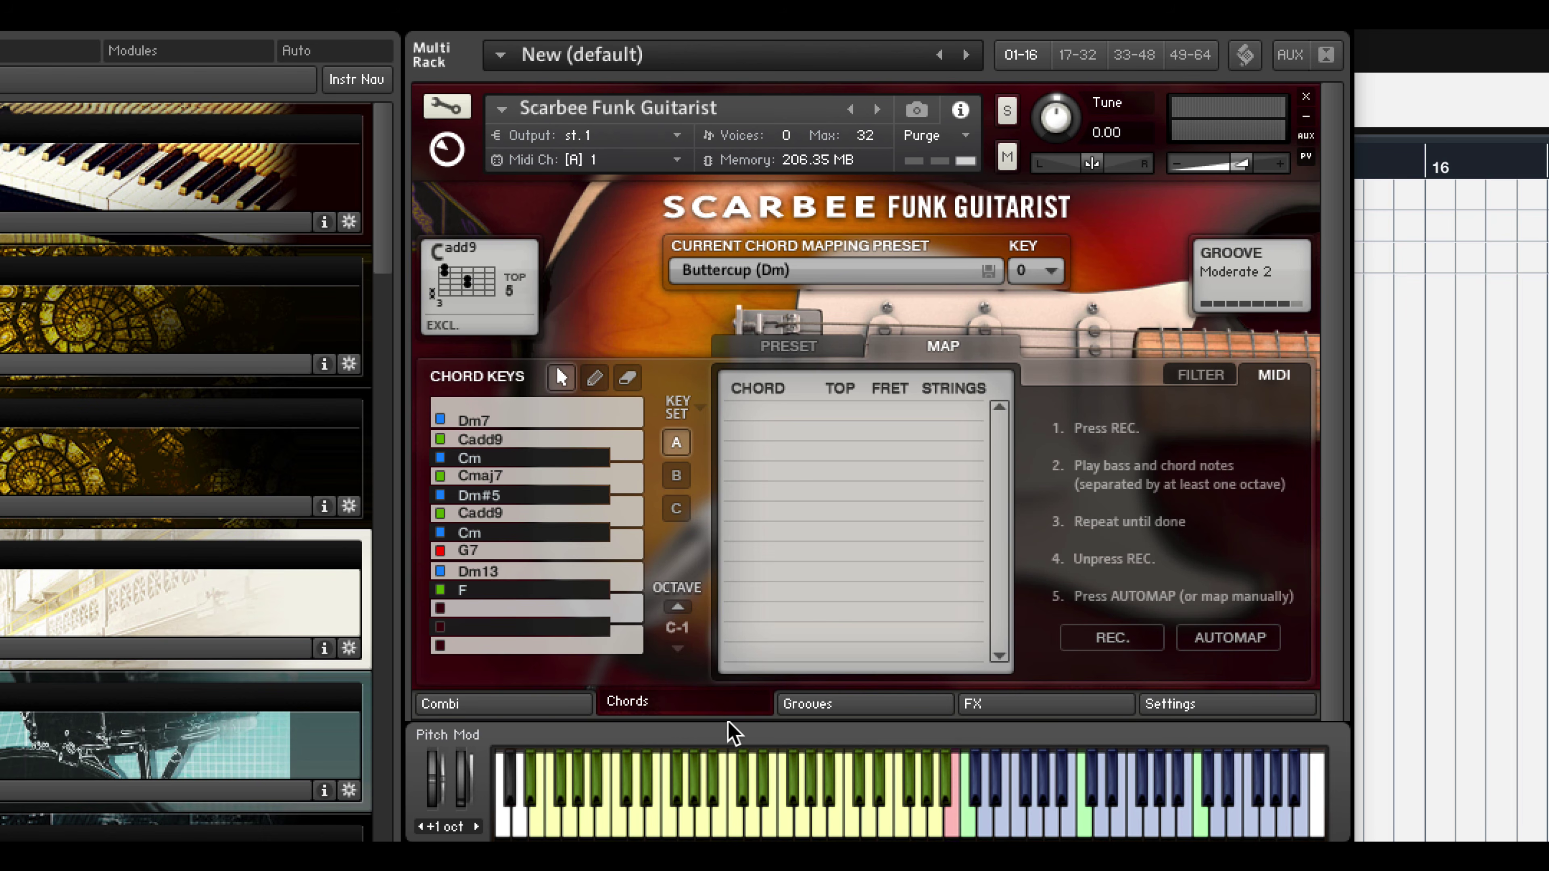
click(676, 508)
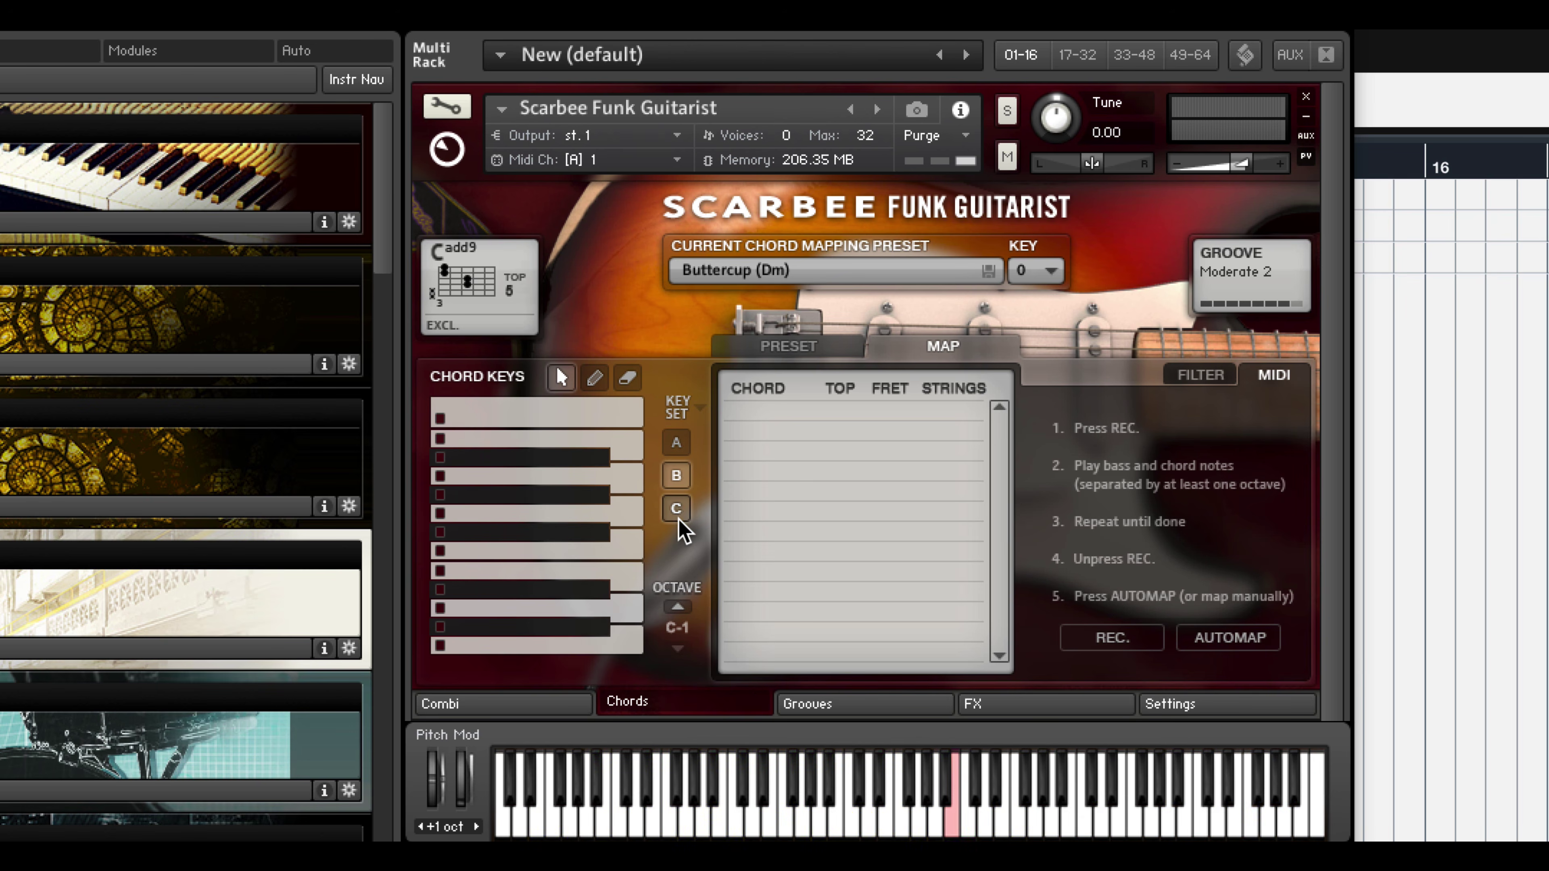
click(676, 477)
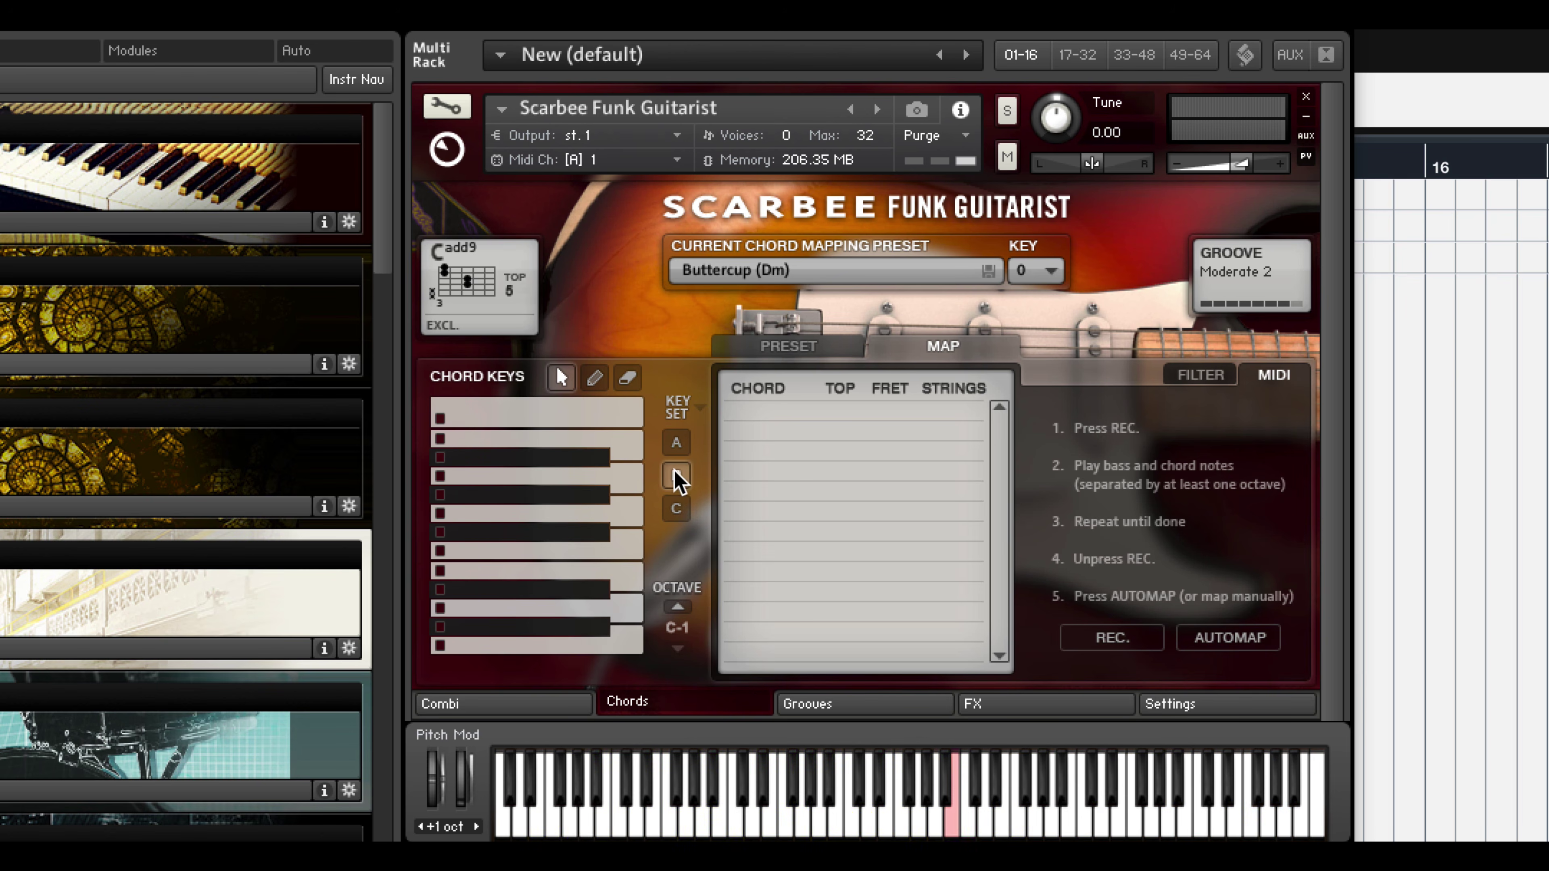
click(1089, 647)
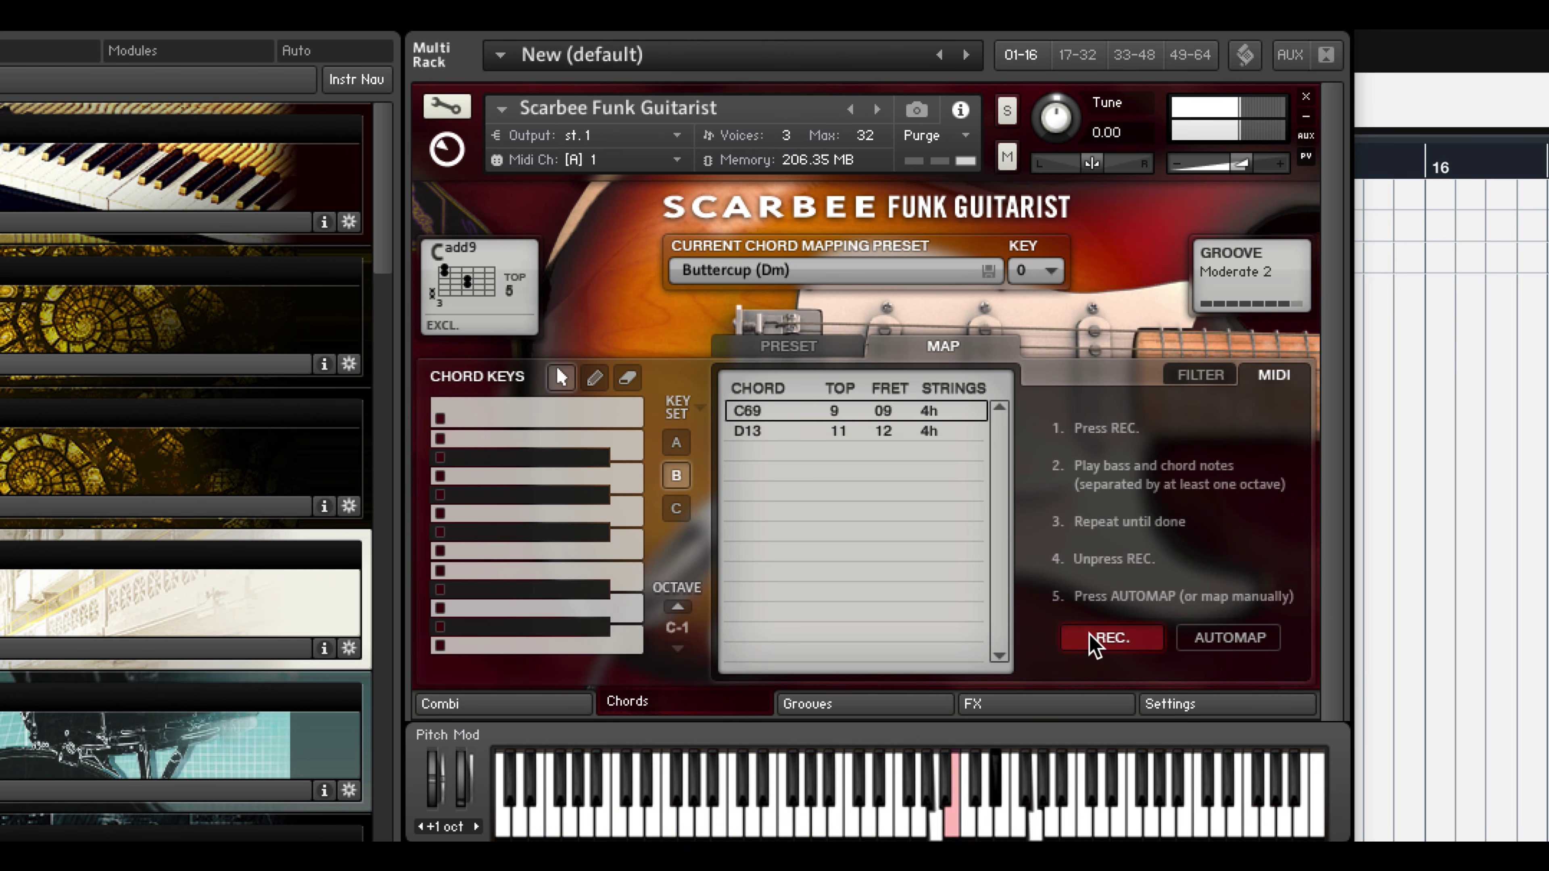
click(1079, 638)
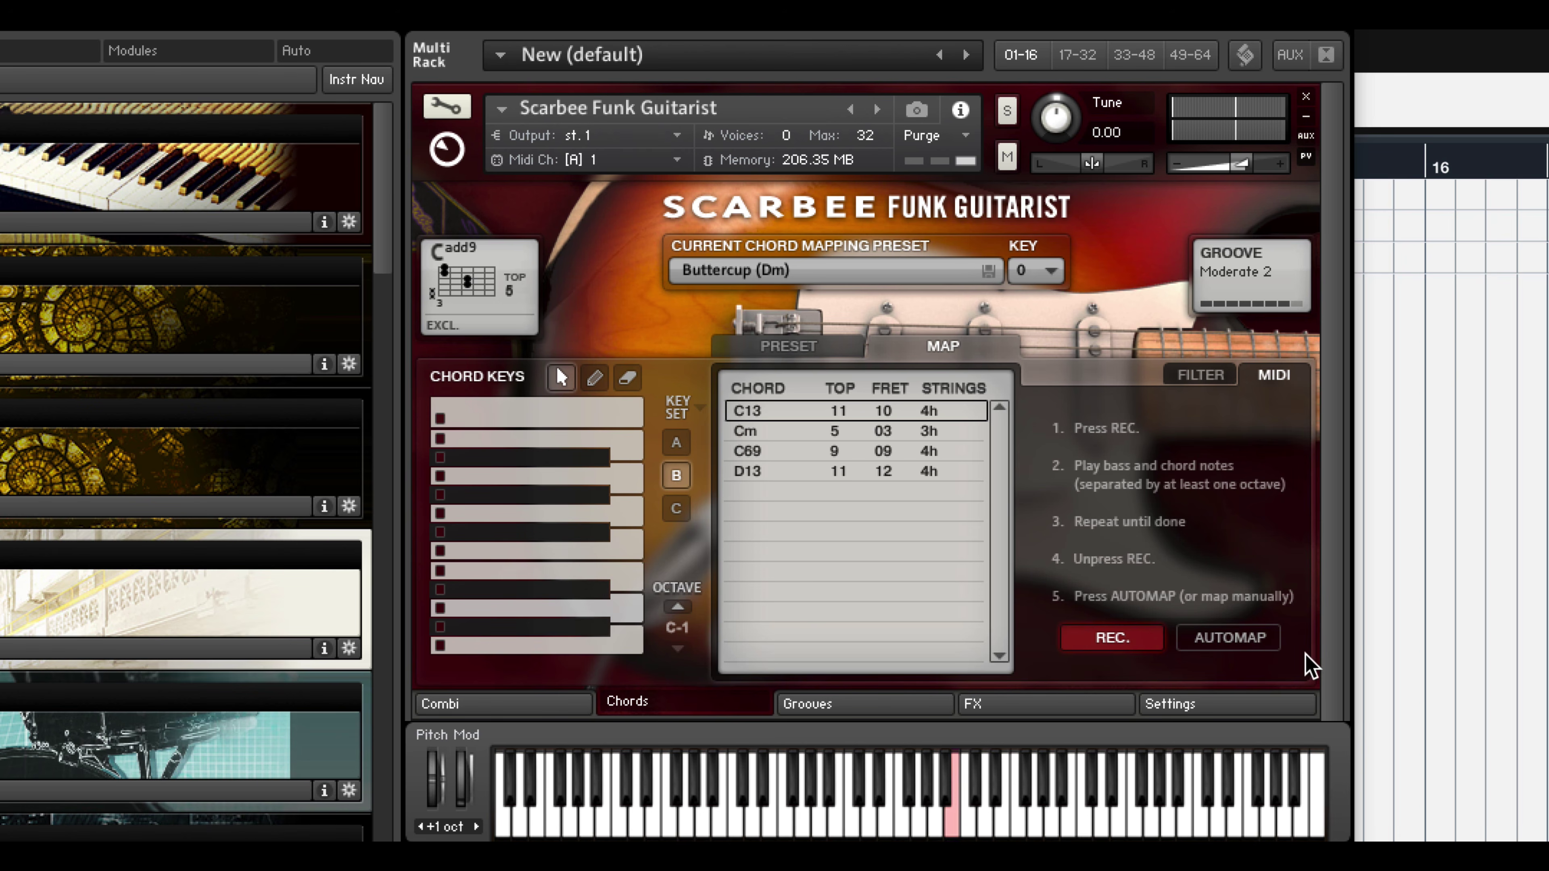
click(1250, 641)
Record Cm7, D7, D13, Dm#5 and D11 from MIDI input for key set C and automap them onto its chord keys
click(676, 508)
click(1092, 641)
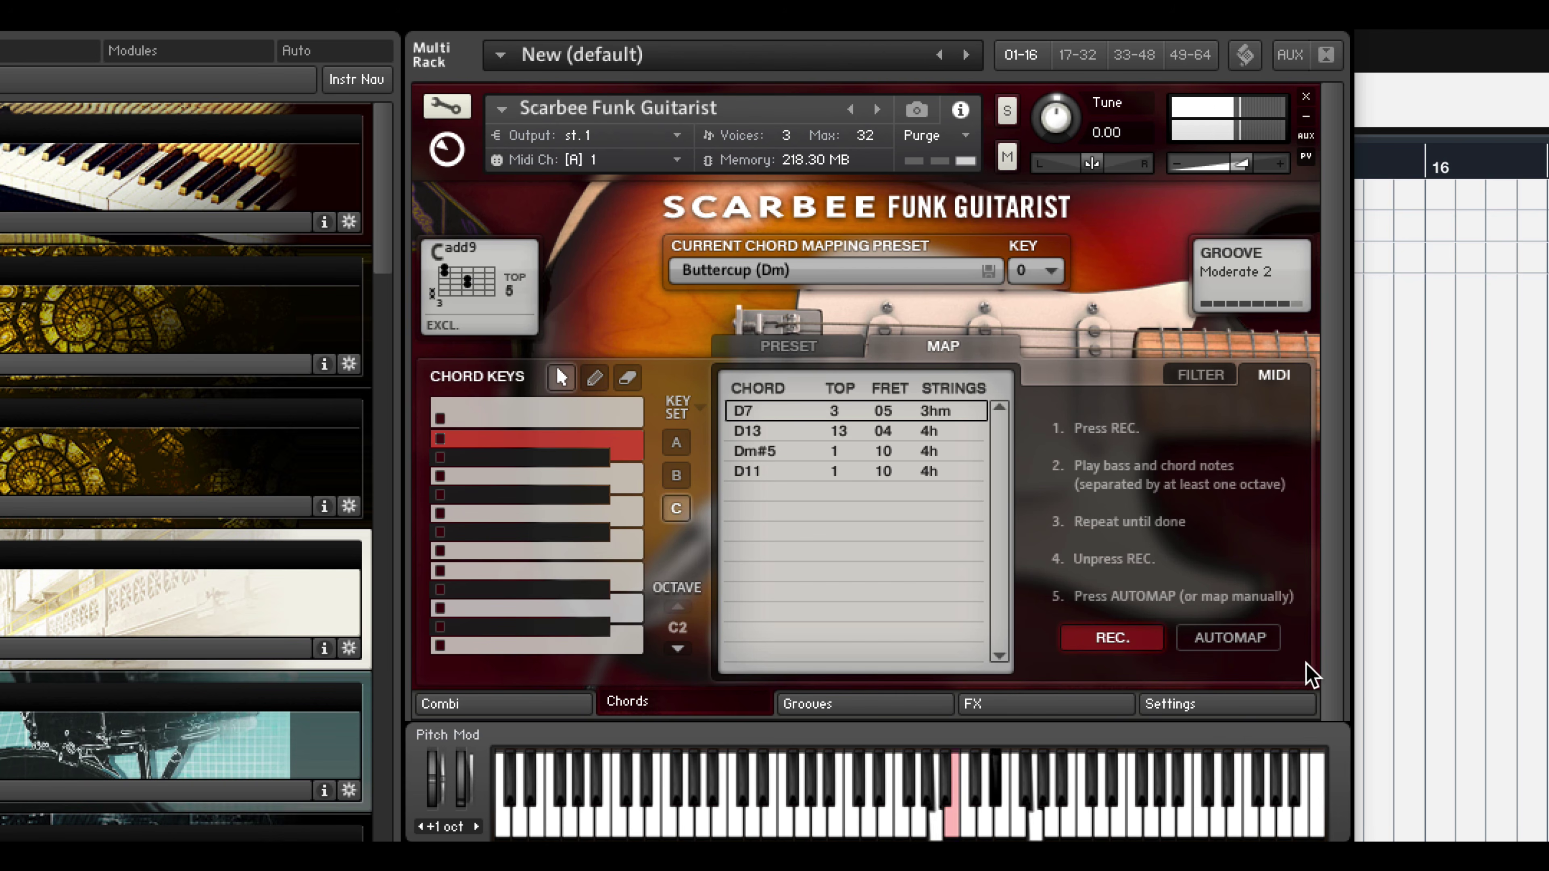
click(1261, 644)
Compare the chord assignments of key sets C and A in octave C2
click(674, 510)
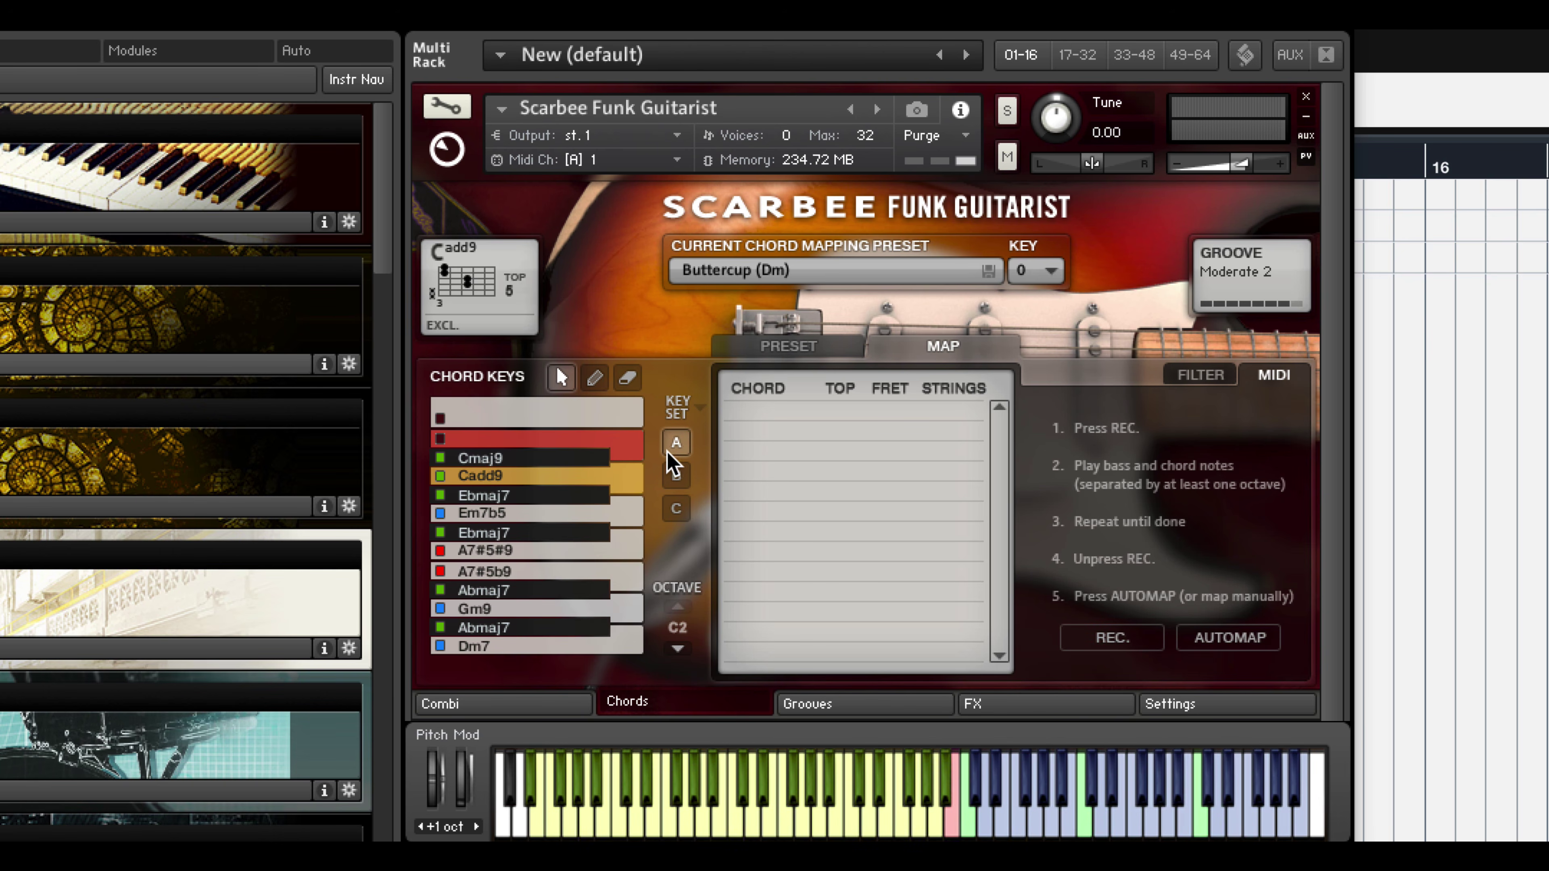
click(675, 509)
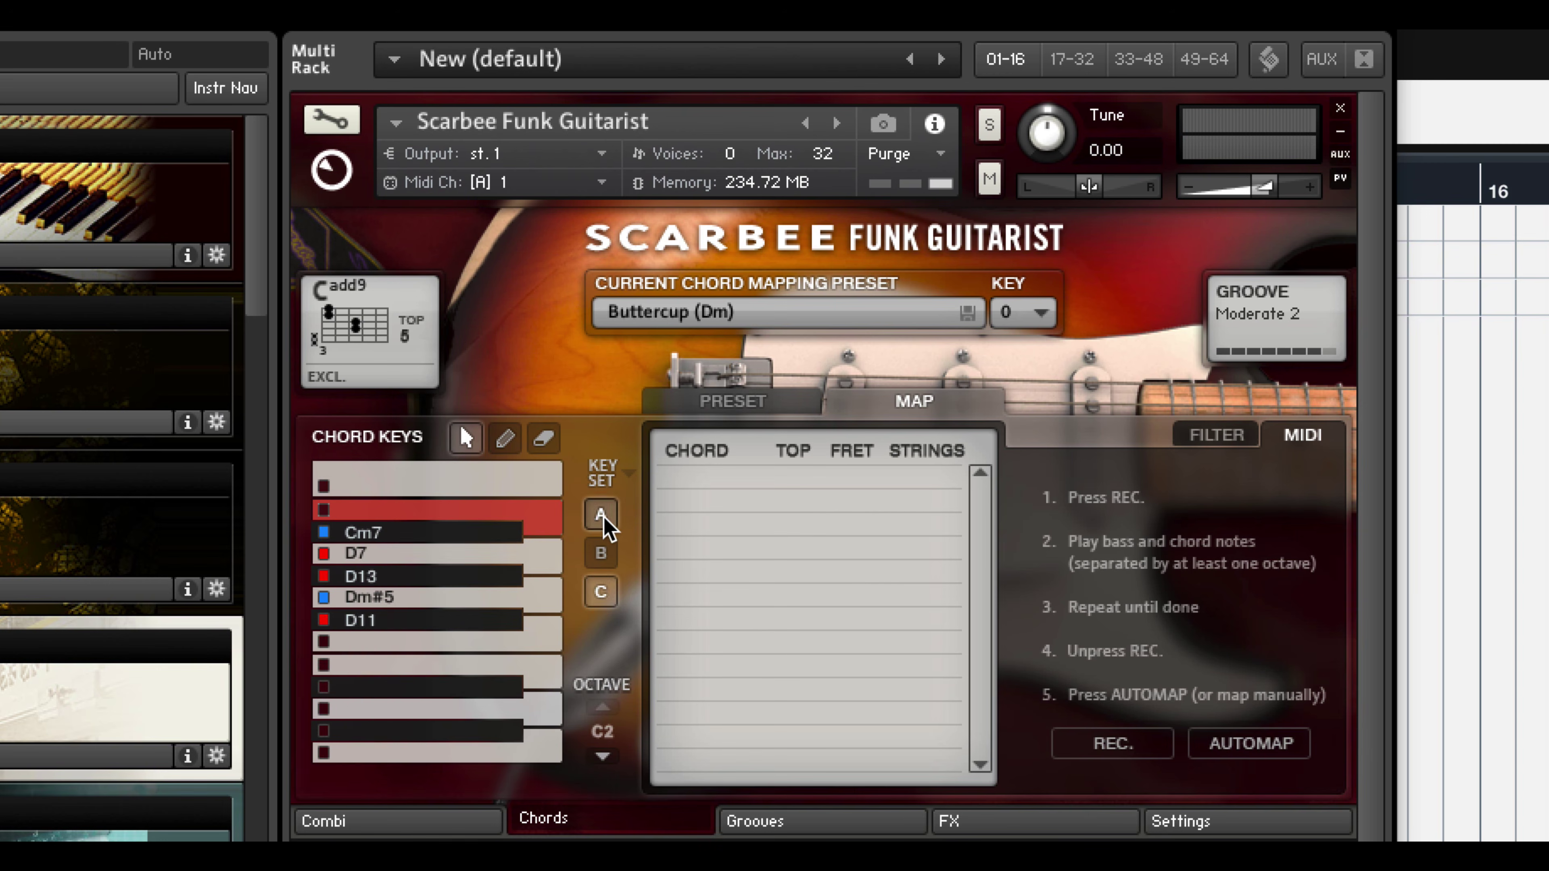
click(676, 442)
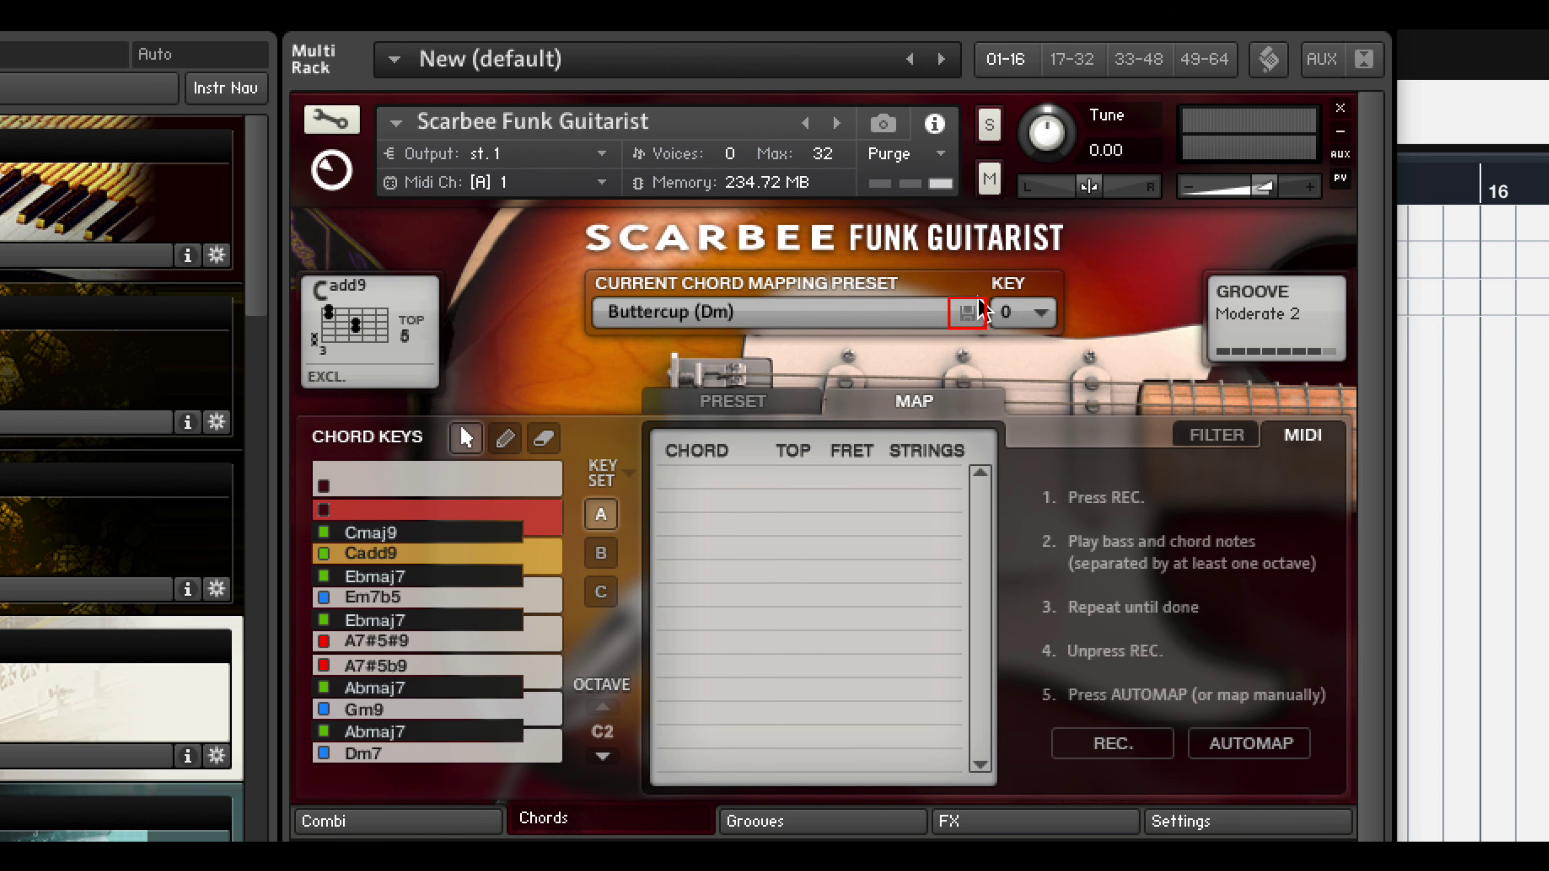
Save the current chord mapping as a new preset named Test
click(966, 313)
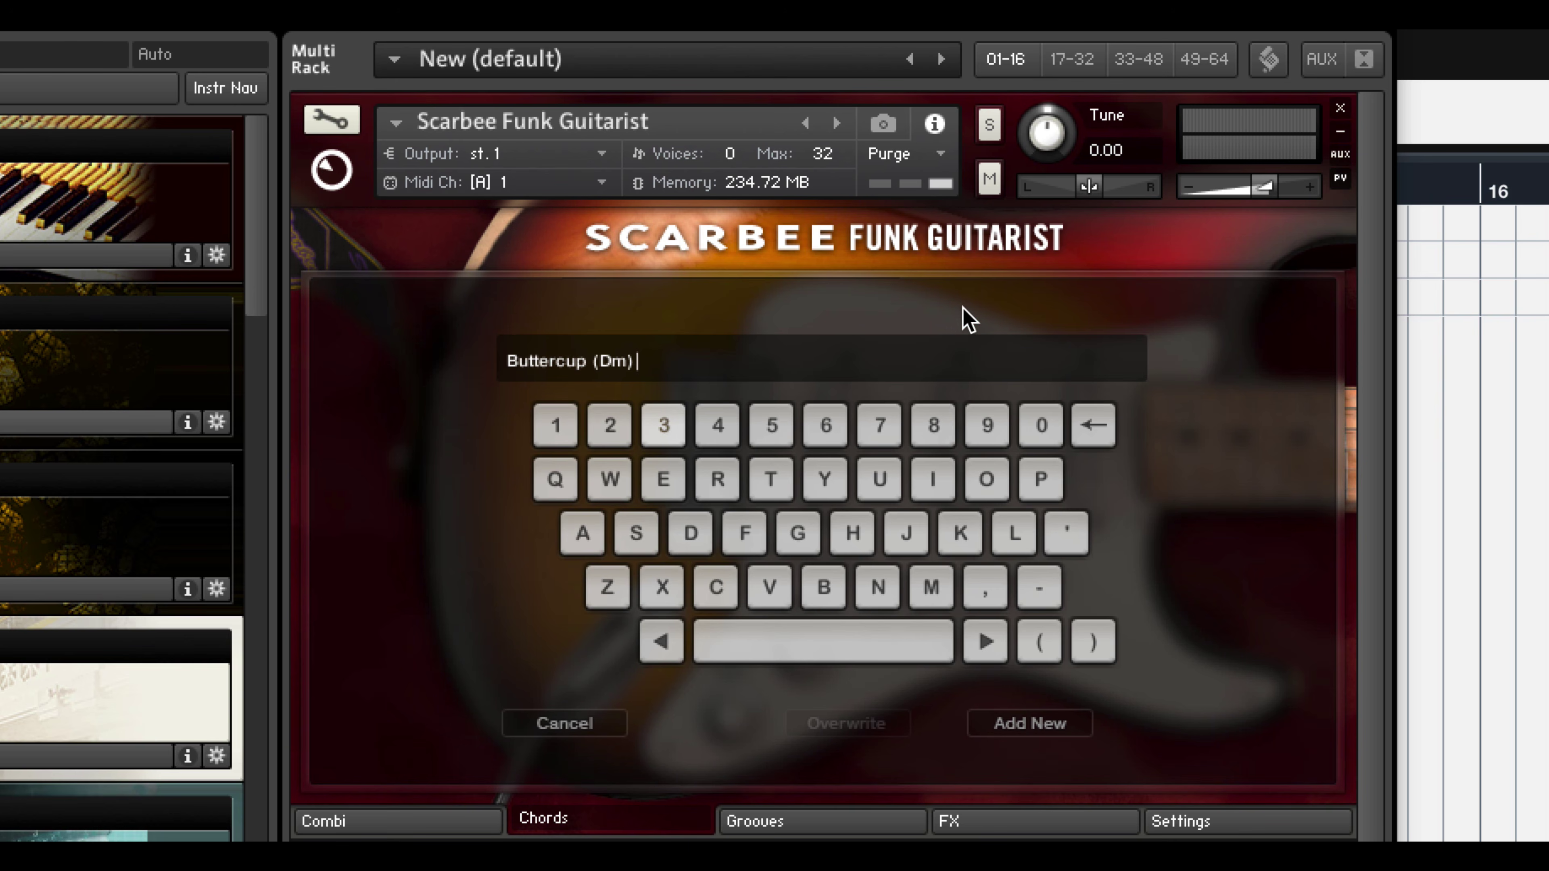
text(t)
click(1094, 425)
click(1094, 425)
click(1094, 425)
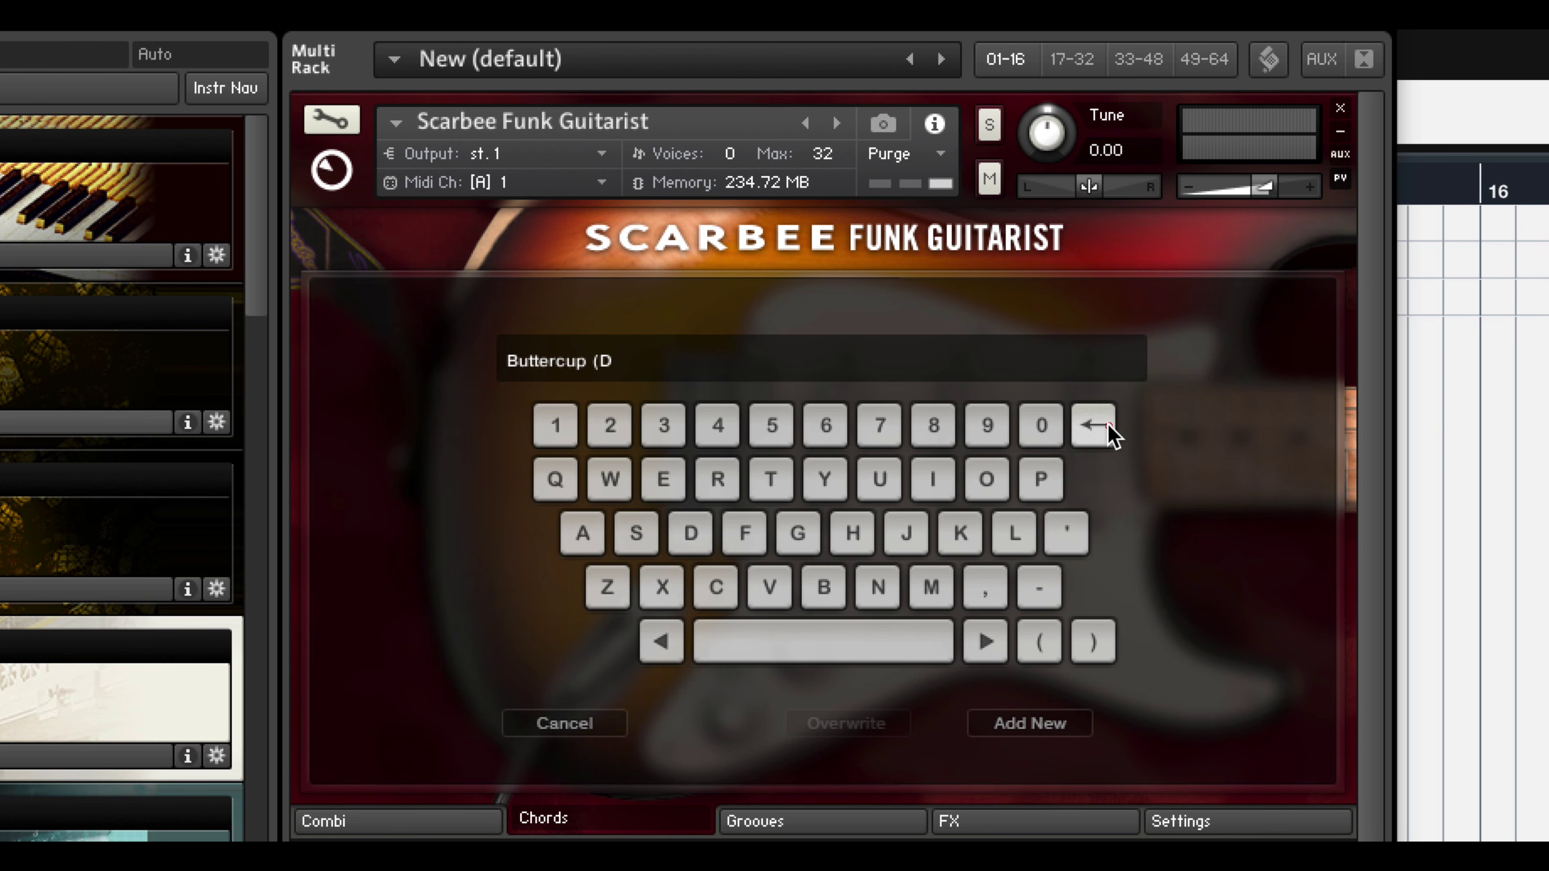
click(1094, 425)
click(771, 479)
click(663, 479)
click(636, 532)
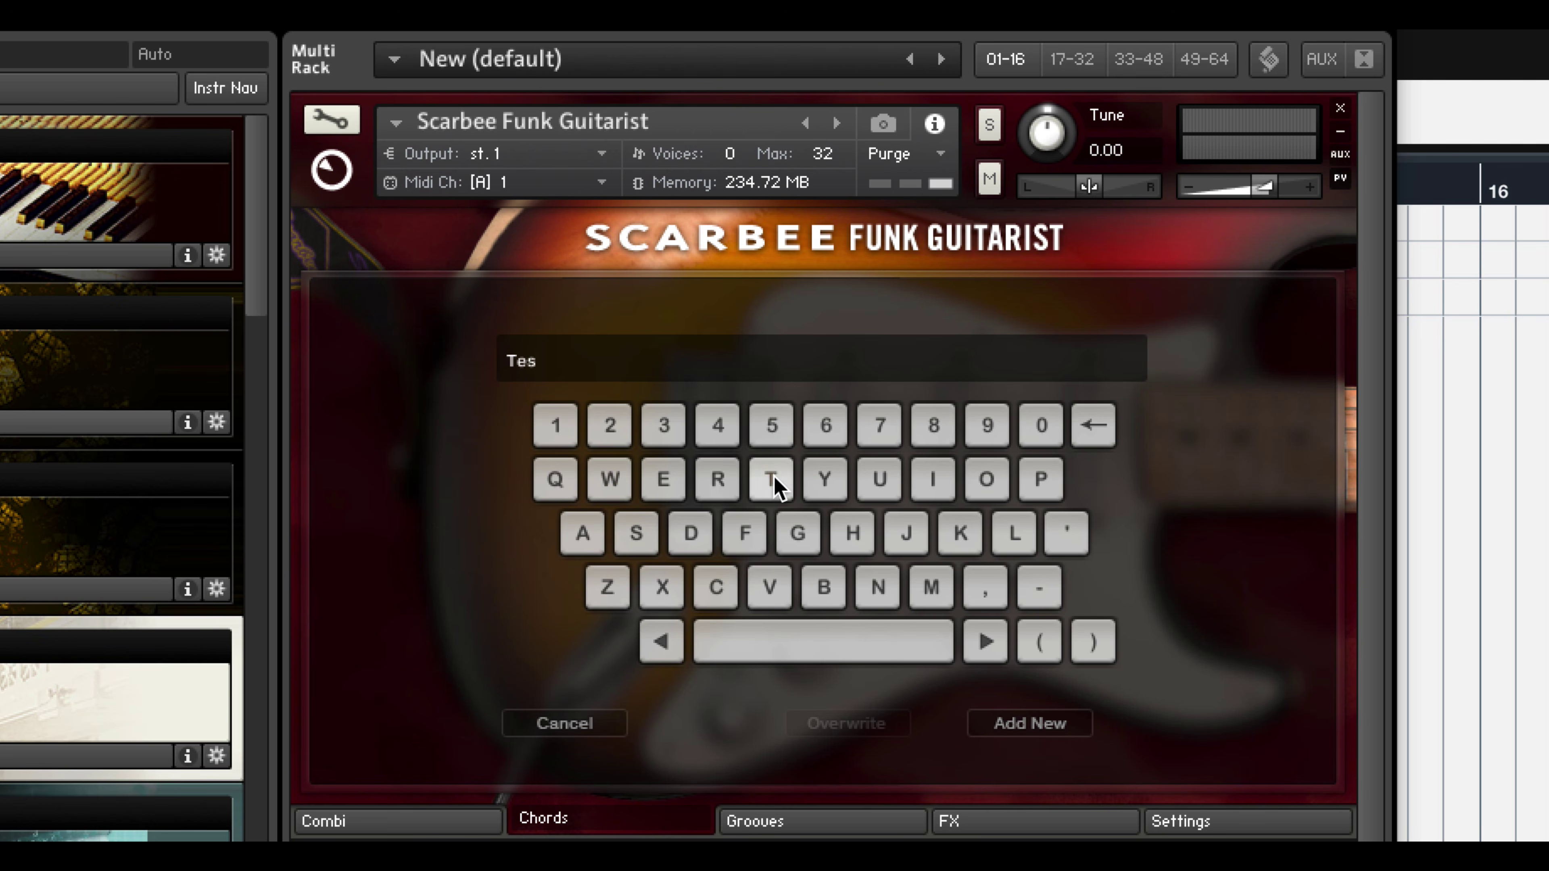
click(771, 479)
click(1005, 724)
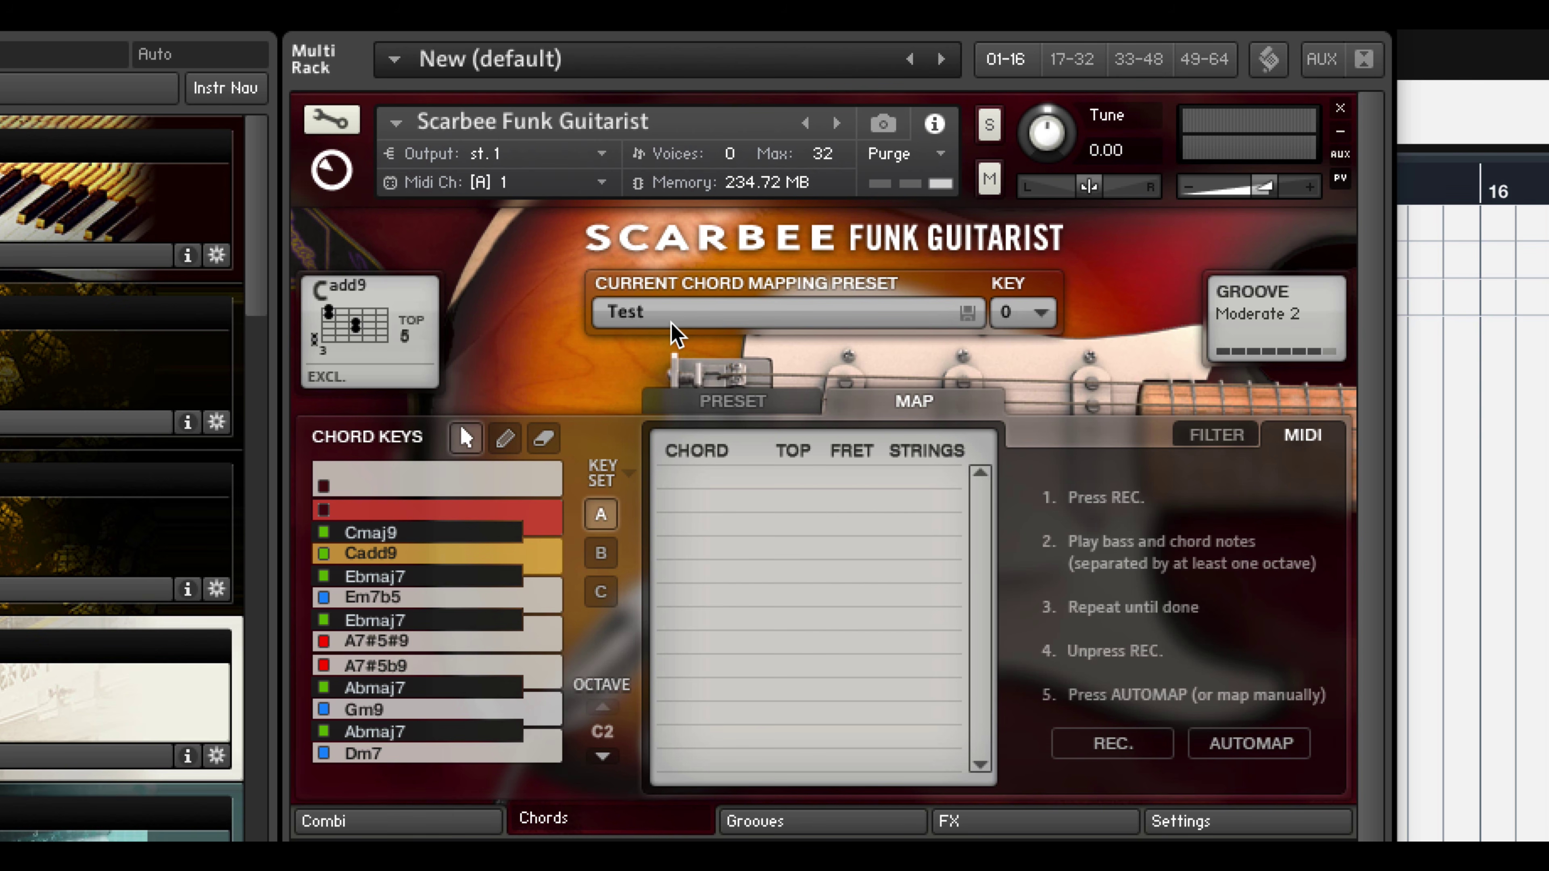
Load the user chord mapping preset Test, and delete both Test and Buttercup (Dm)t from the user presets
click(734, 405)
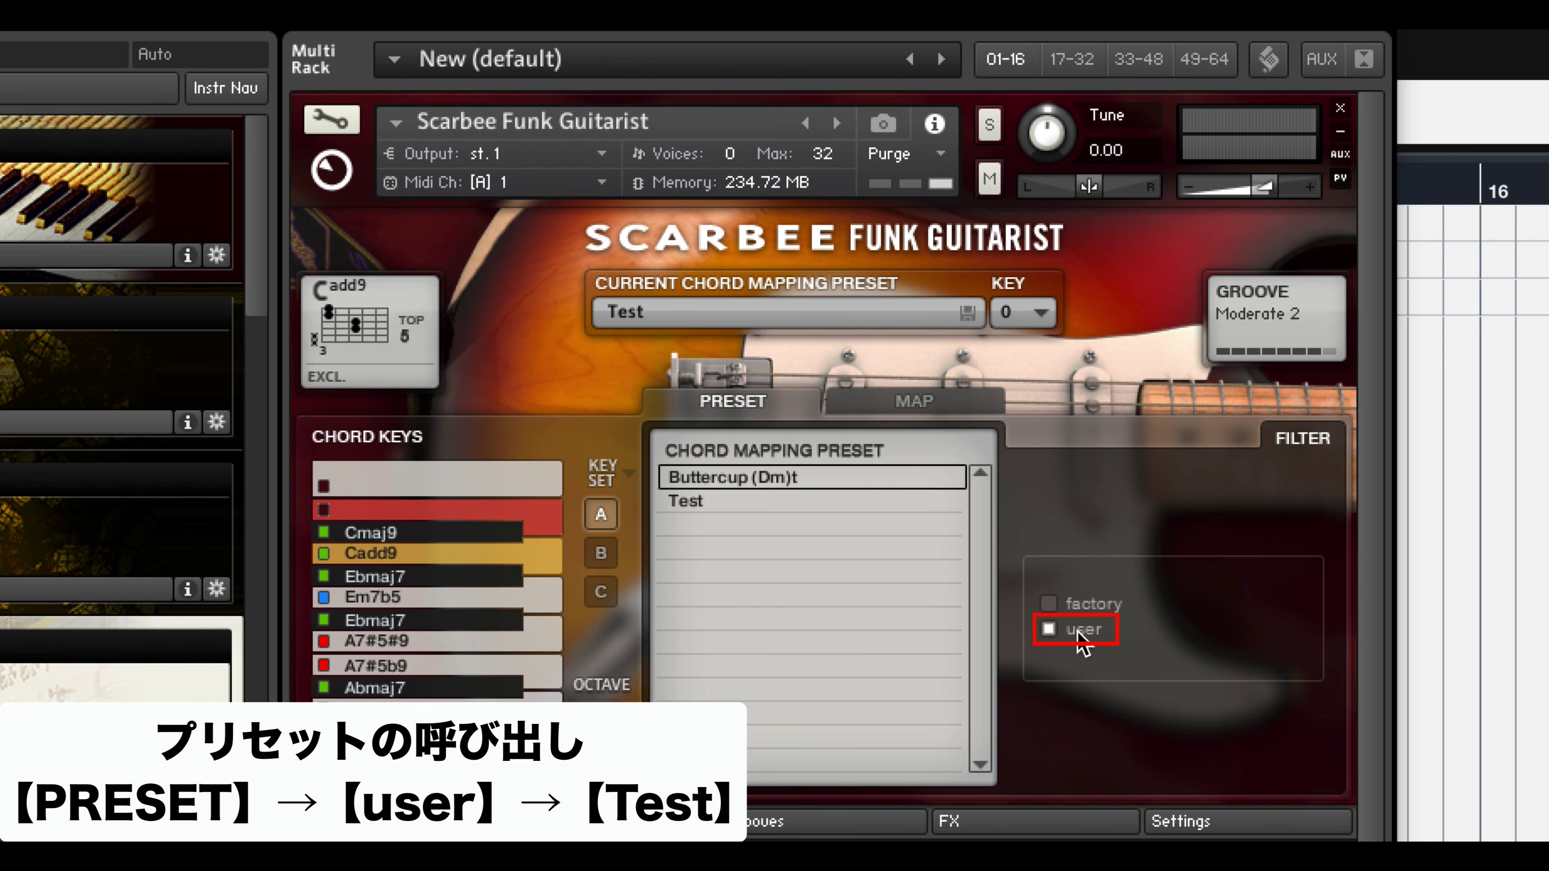
click(738, 504)
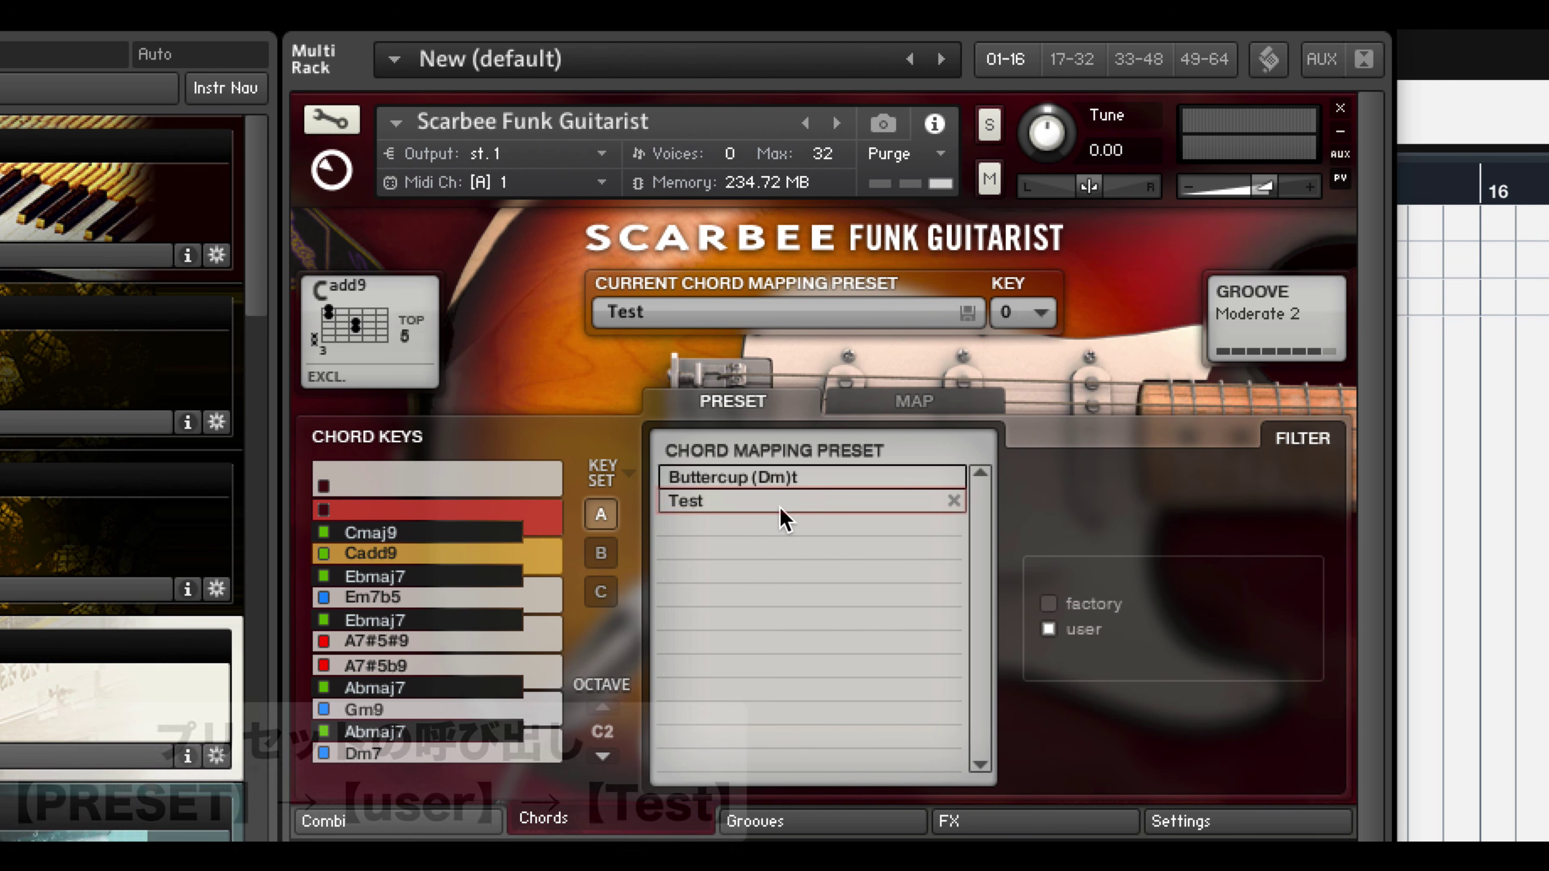
click(954, 509)
click(1015, 529)
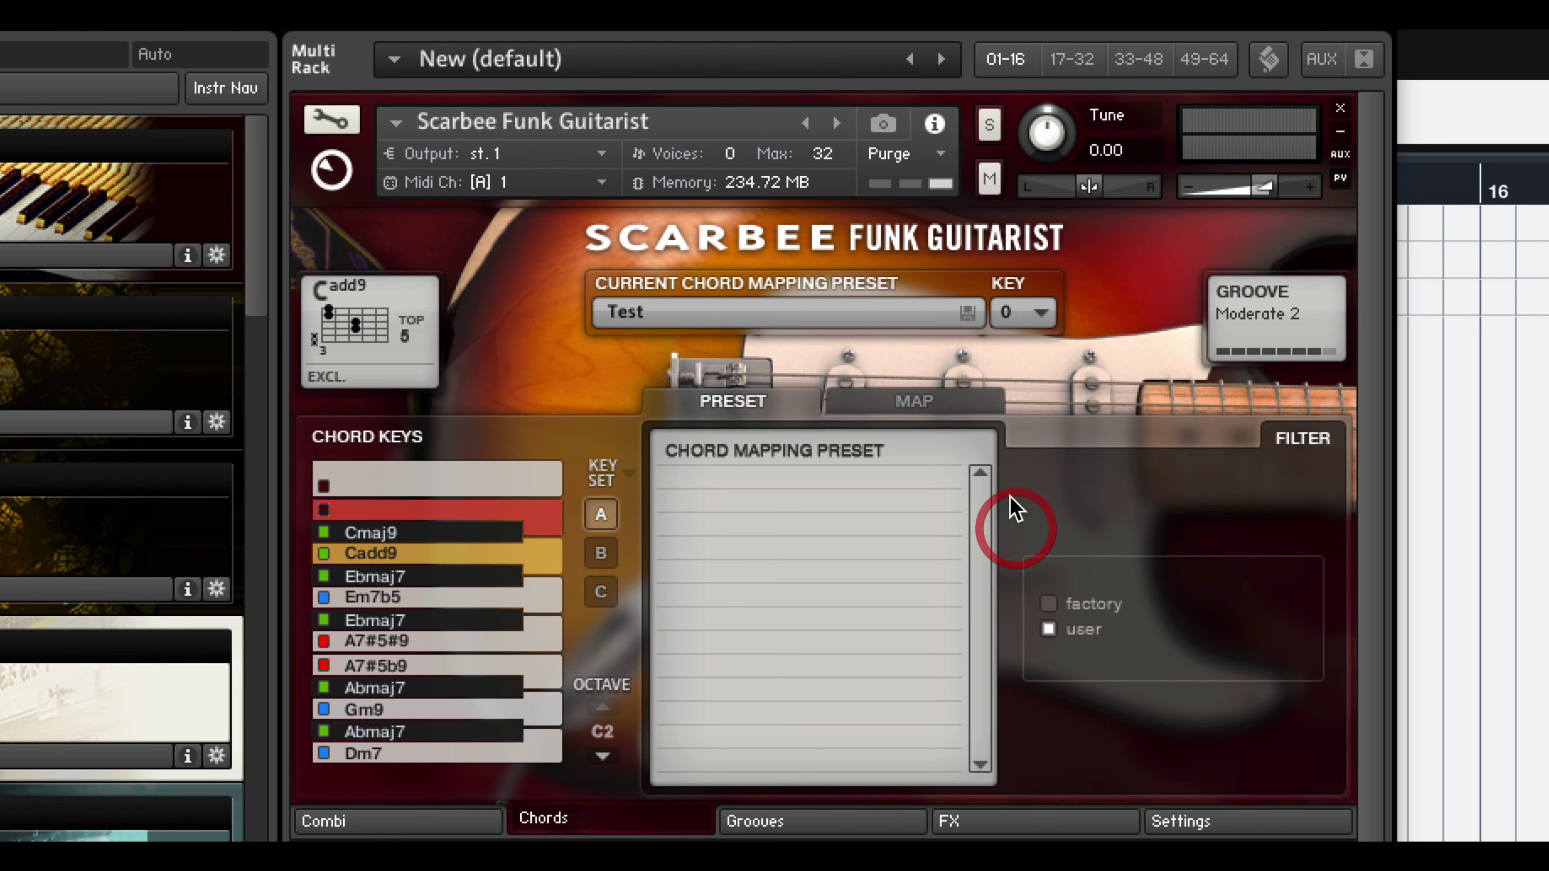
List the factory chord mapping presets and open the groove settings
click(1068, 604)
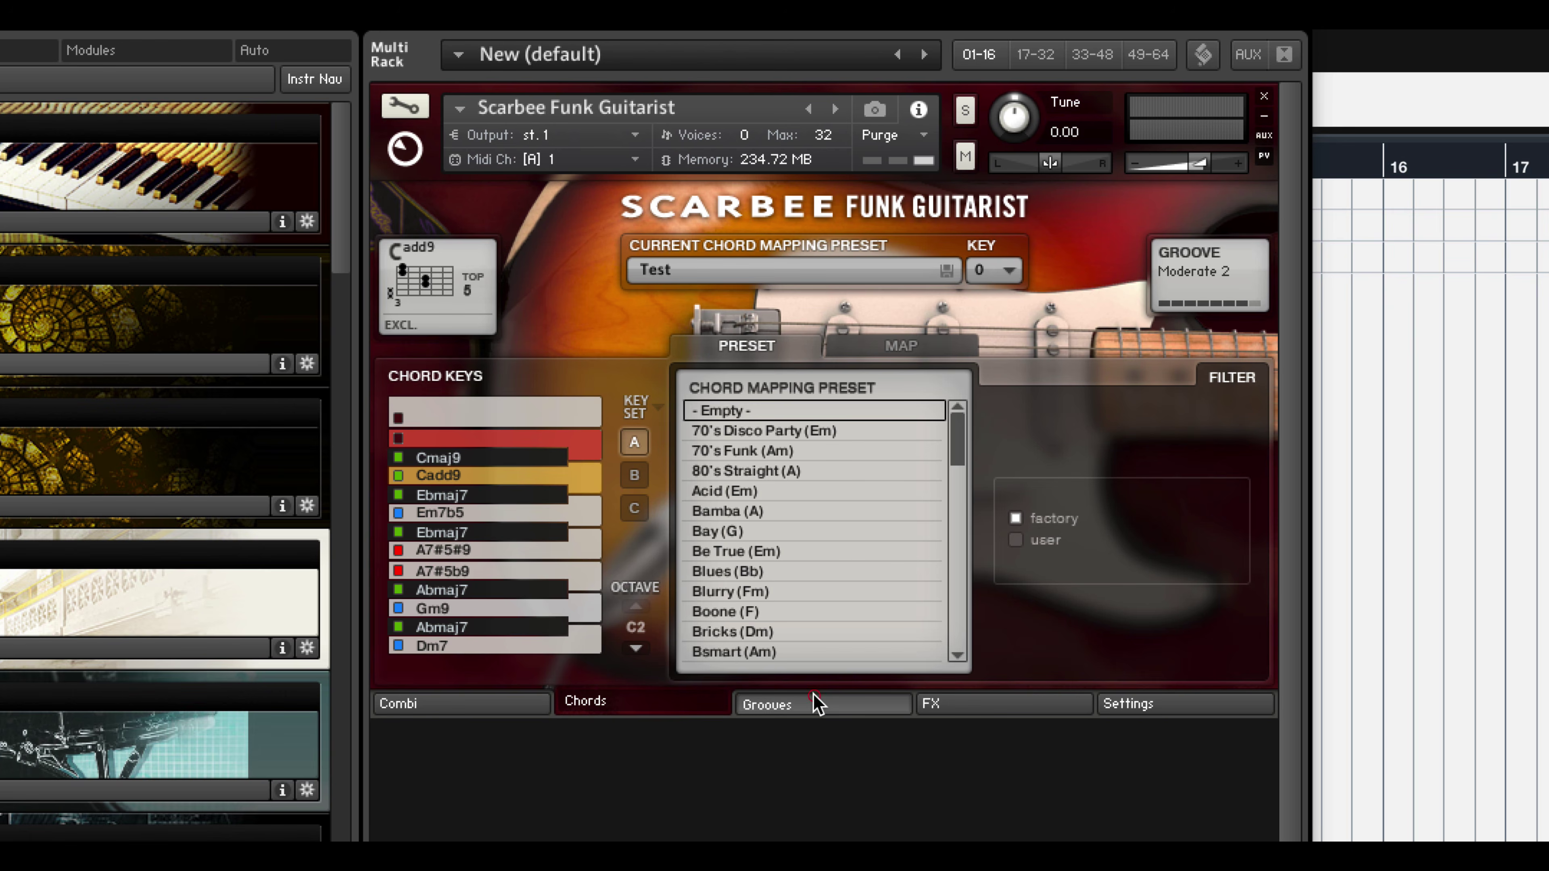
click(771, 710)
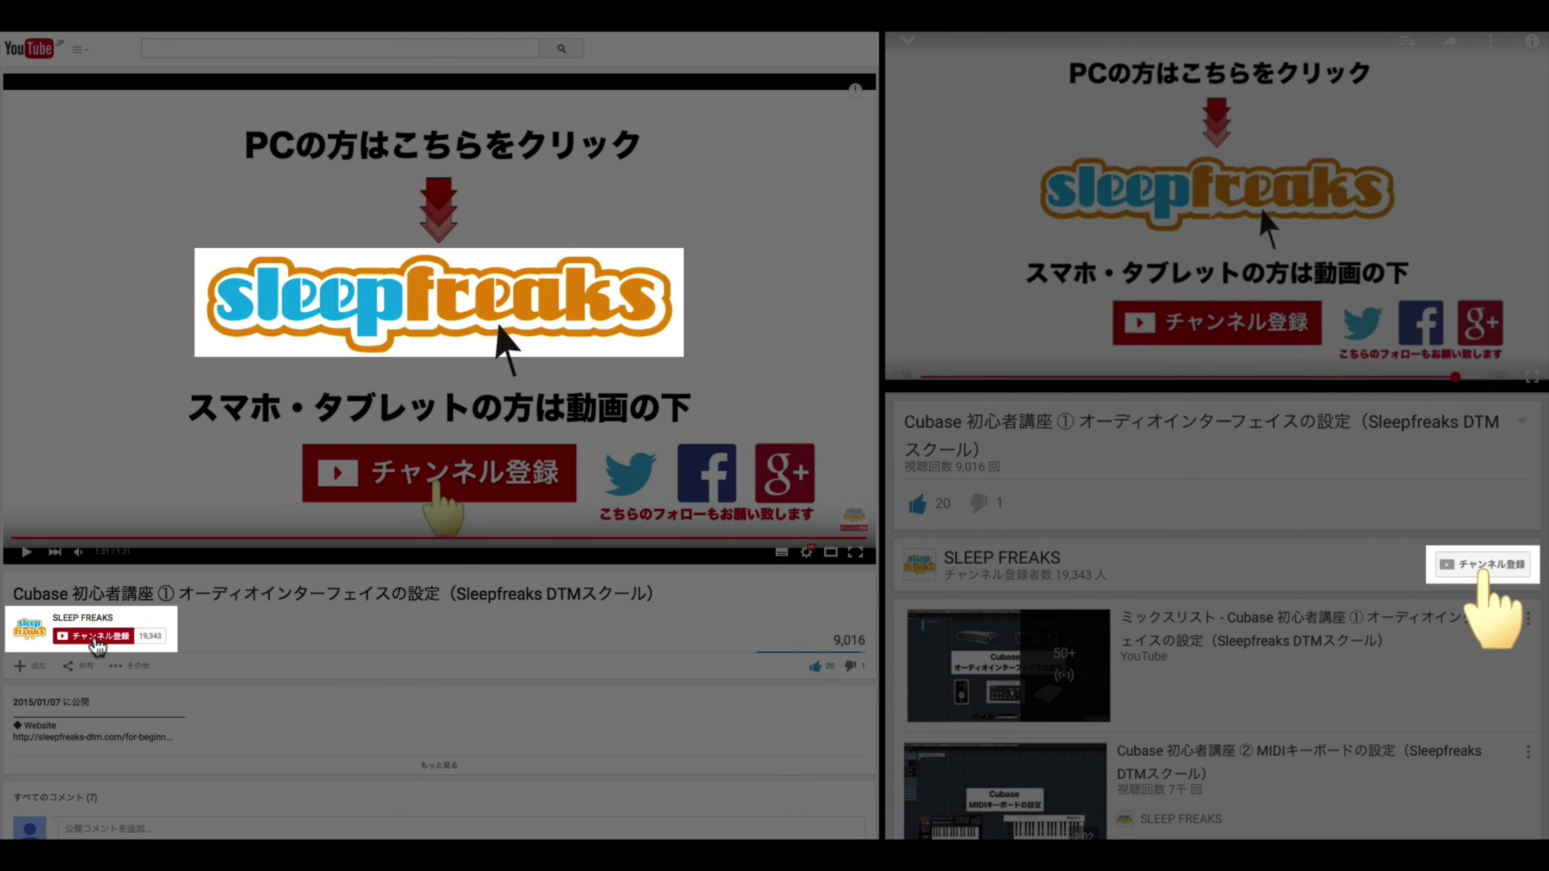
Switch to YouTube, subscribe to the SLEEP FREAKS channel and expand the video description with its social media links
click(92, 636)
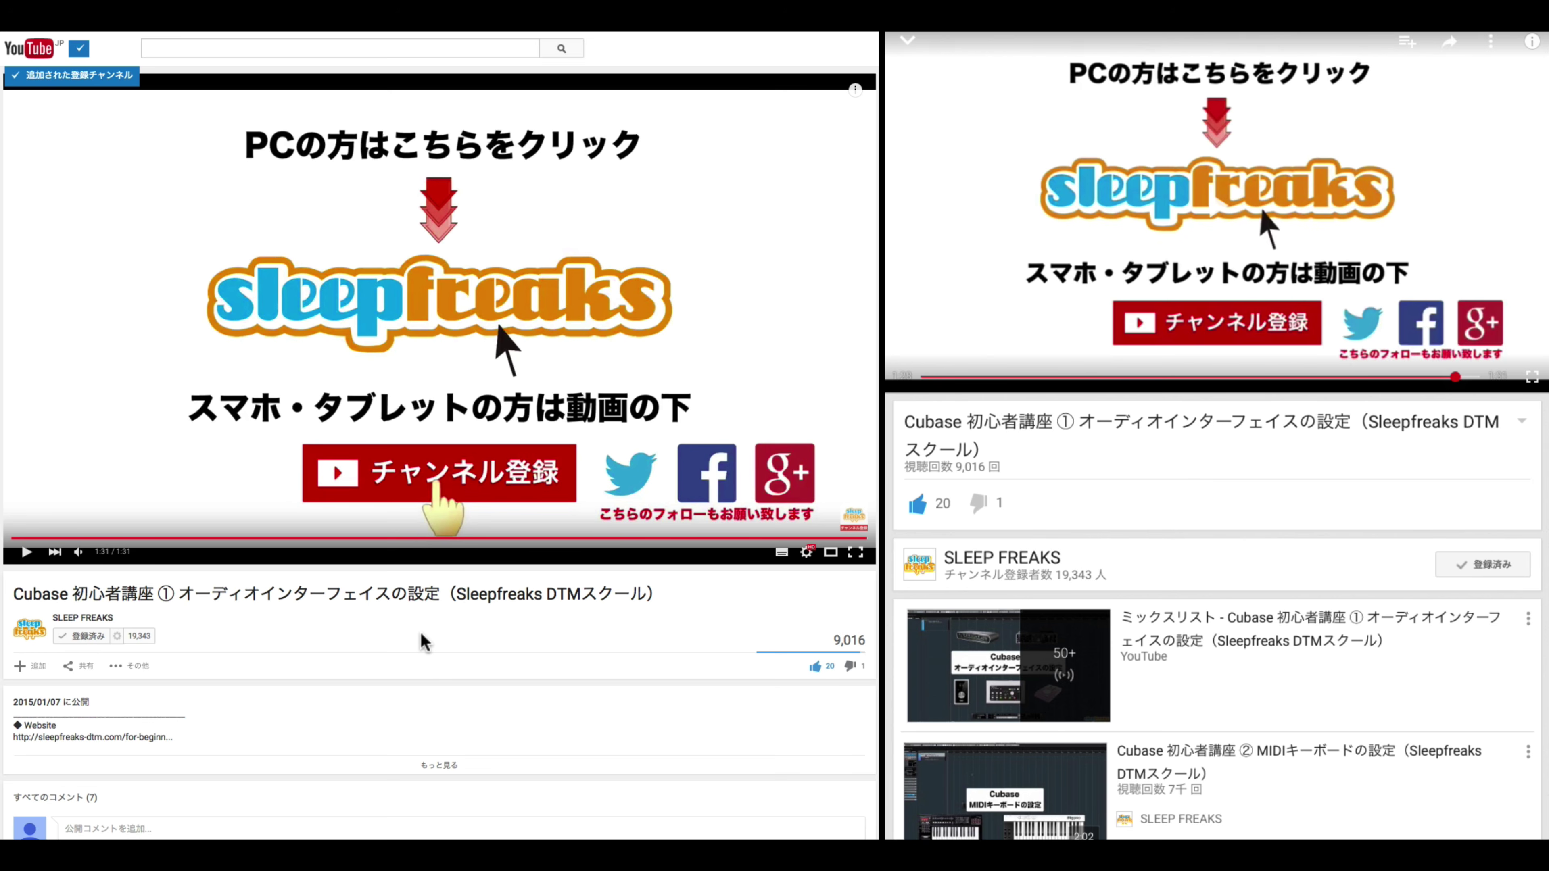
scroll(425, 642, down, 1)
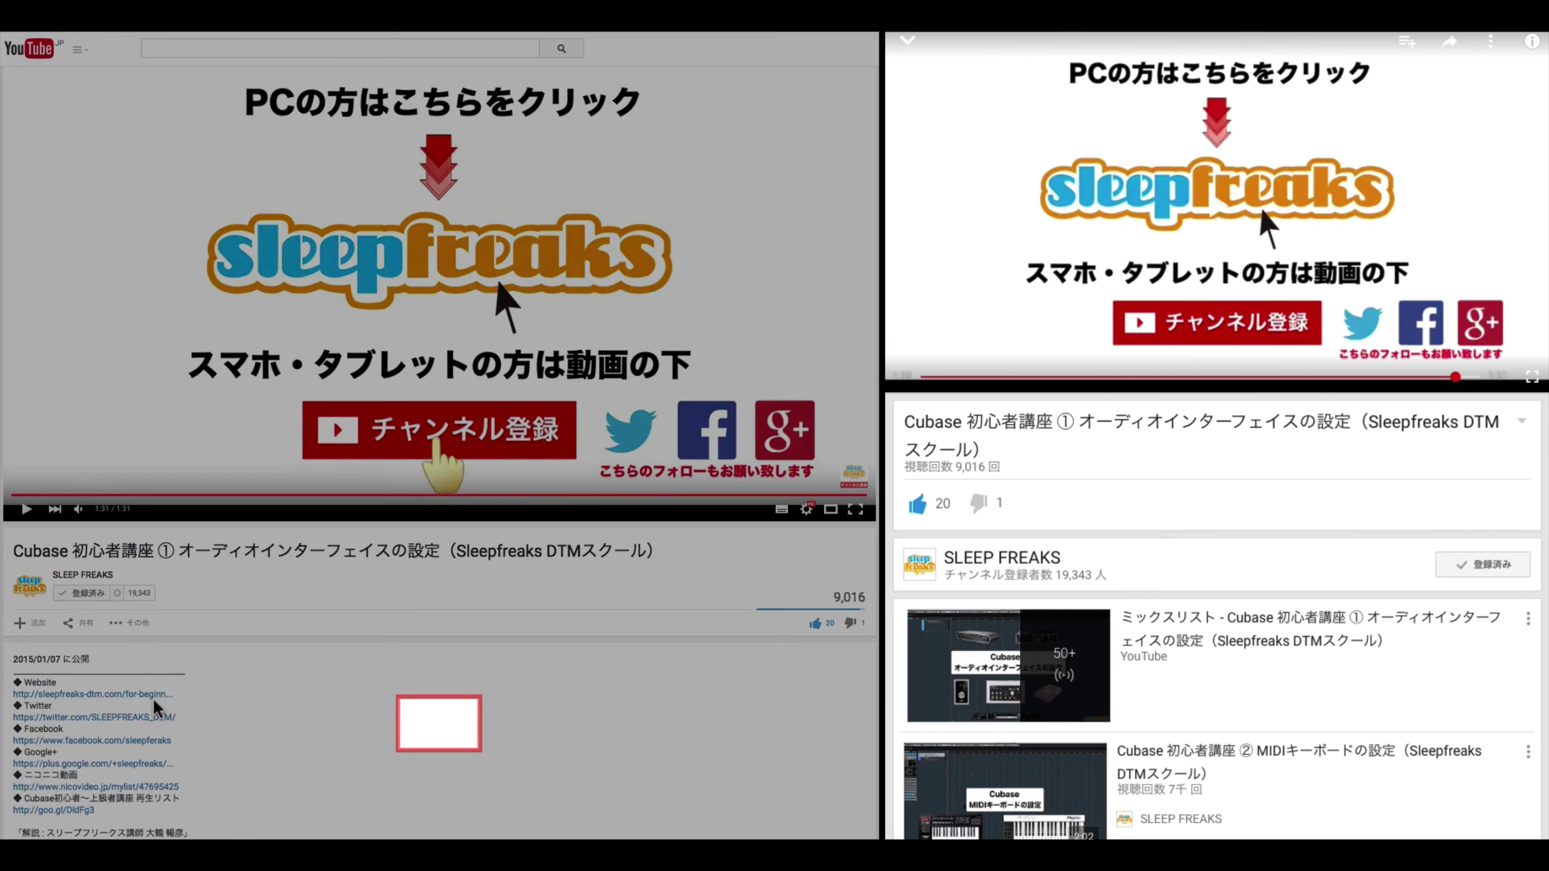
click(452, 733)
scroll(113, 704, down, 1)
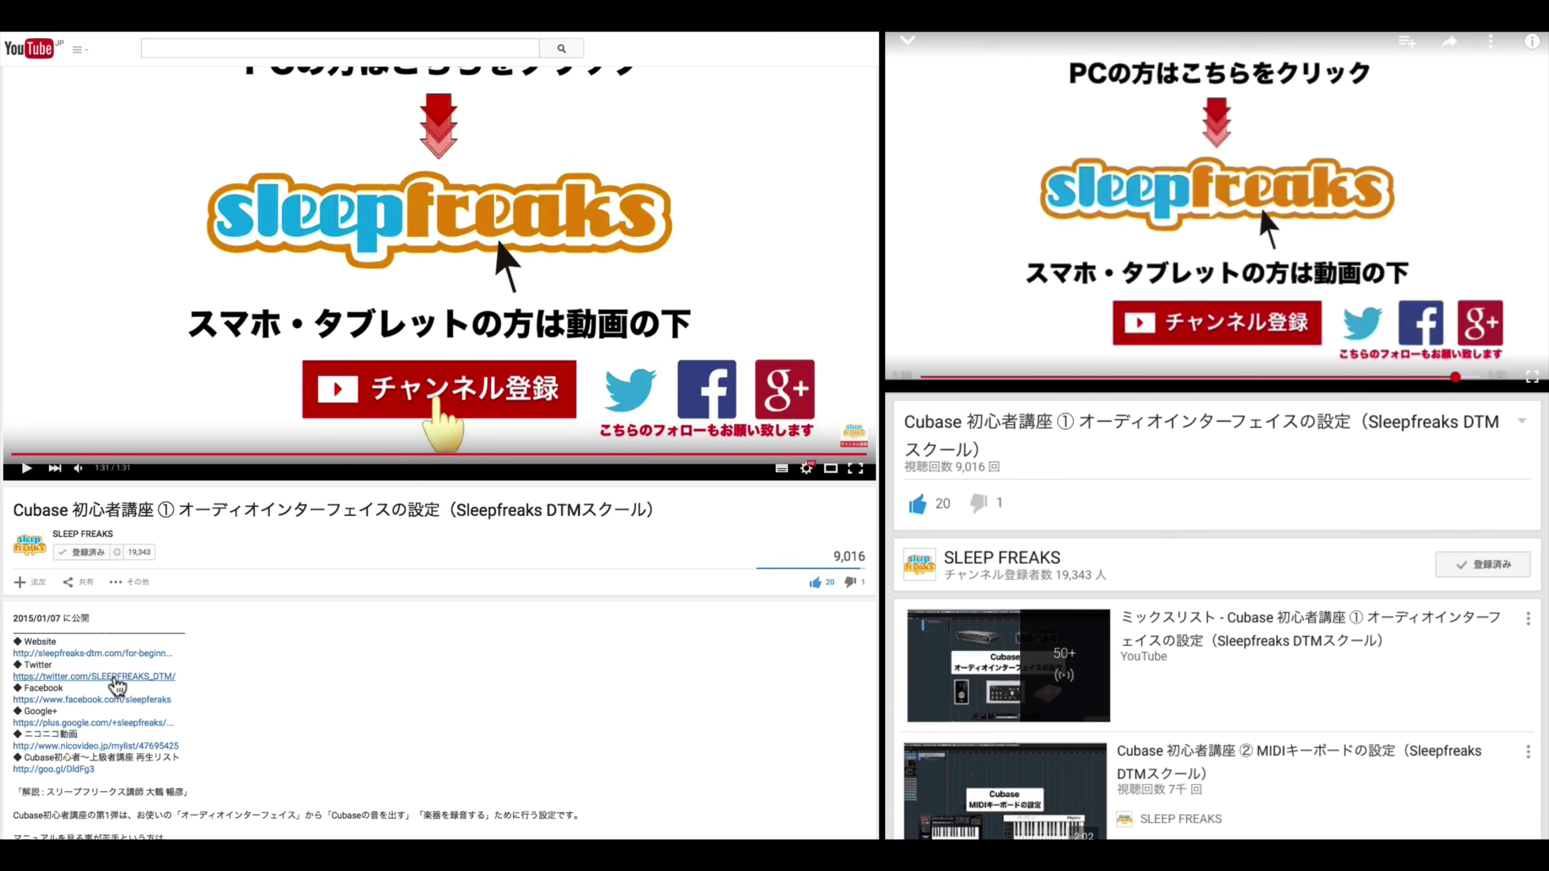